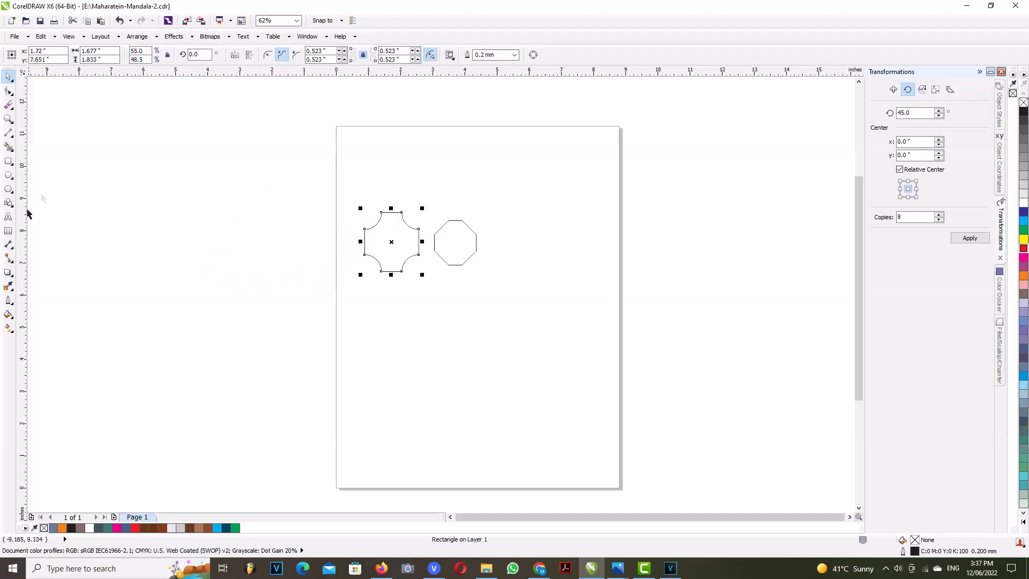
- Draw a straight vertical line about 1.74 inches long with the 2-Point Line tool, on the page beyond the octagon
{"action": "left_click", "coordinate": [9, 136]}
{"action": "left_click", "coordinate": [51, 135]}
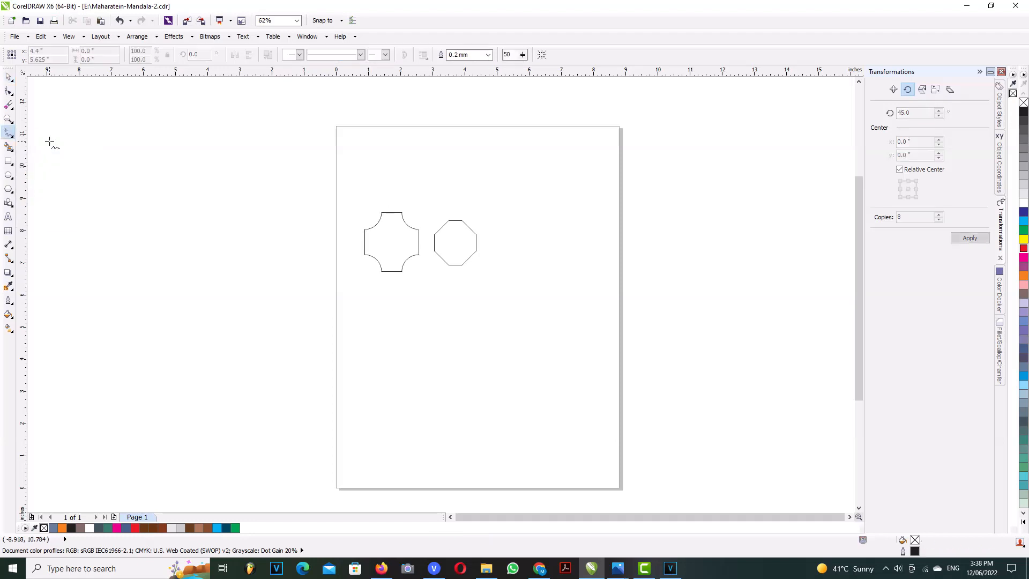
{"action": "left_click", "coordinate": [12, 137]}
{"action": "left_click", "coordinate": [49, 151]}
{"action": "left_click_drag", "start_coordinate": [543, 269], "coordinate": [544, 213]}
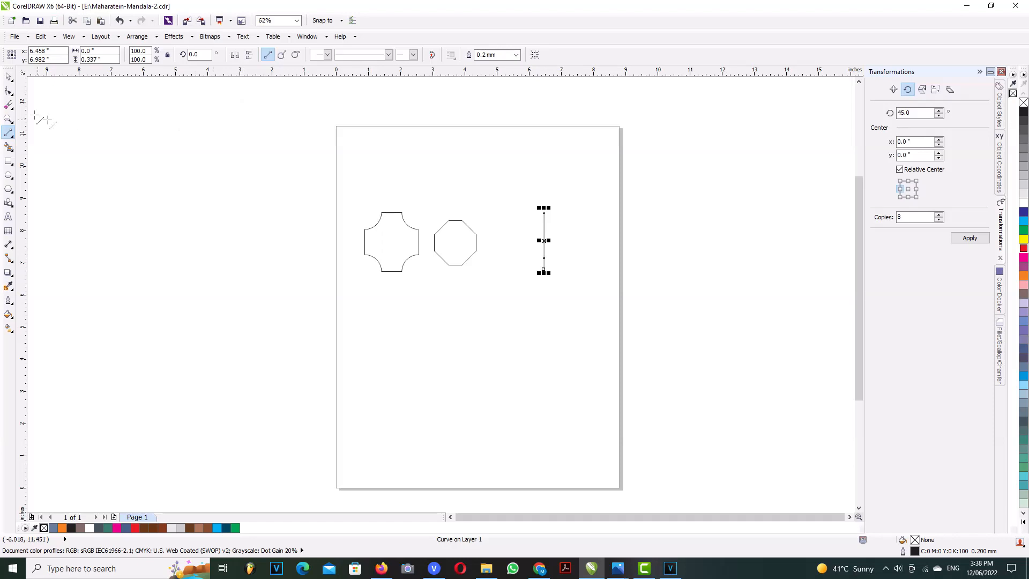
- Select the vertical line's segment for node editing and convert it to a curve
{"action": "key", "text": "space"}
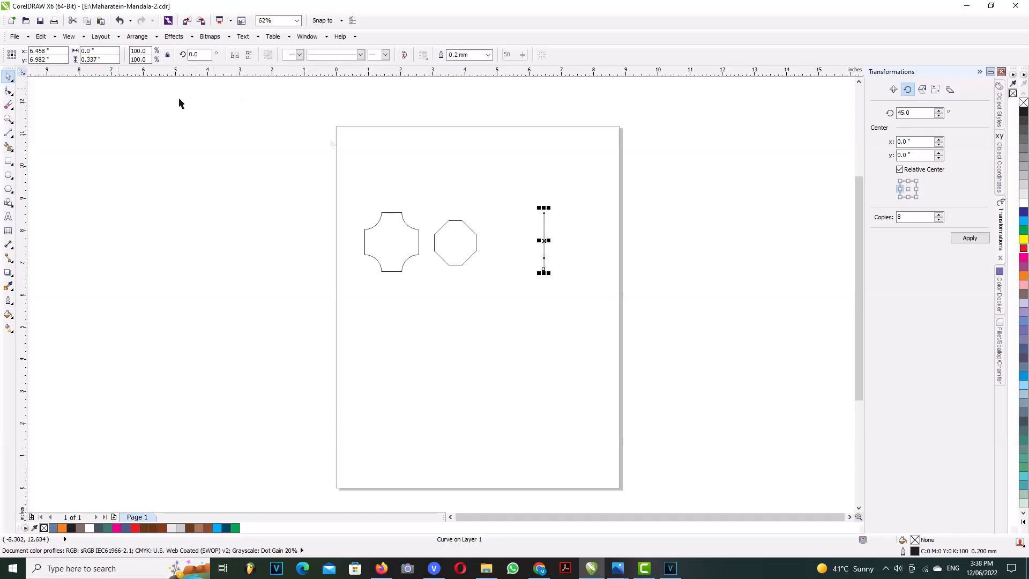
{"action": "right_click", "coordinate": [544, 234]}
{"action": "left_click", "coordinate": [523, 207]}
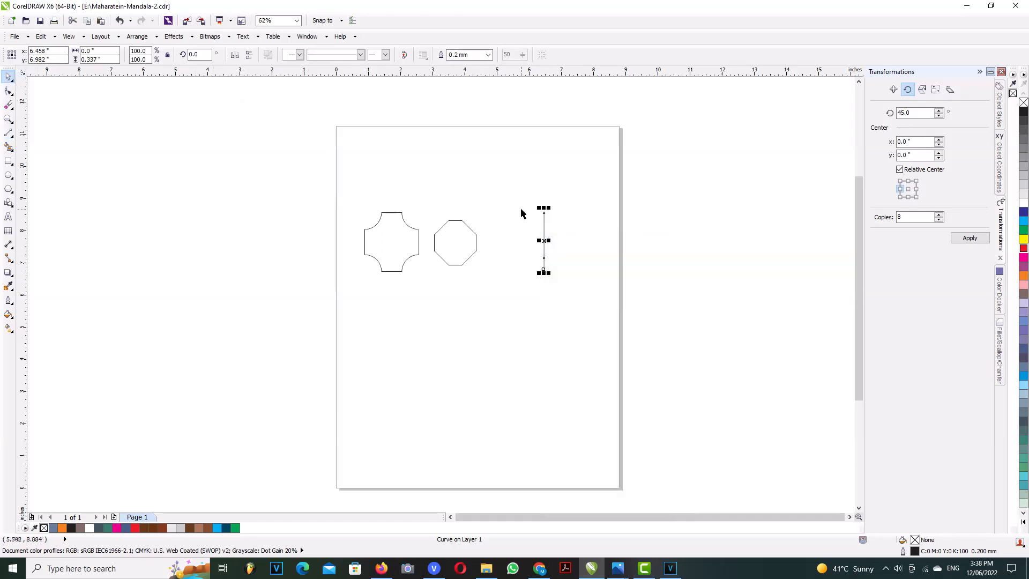
{"action": "right_click", "coordinate": [545, 236]}
{"action": "left_click", "coordinate": [542, 231]}
{"action": "double_click", "coordinate": [544, 238]}
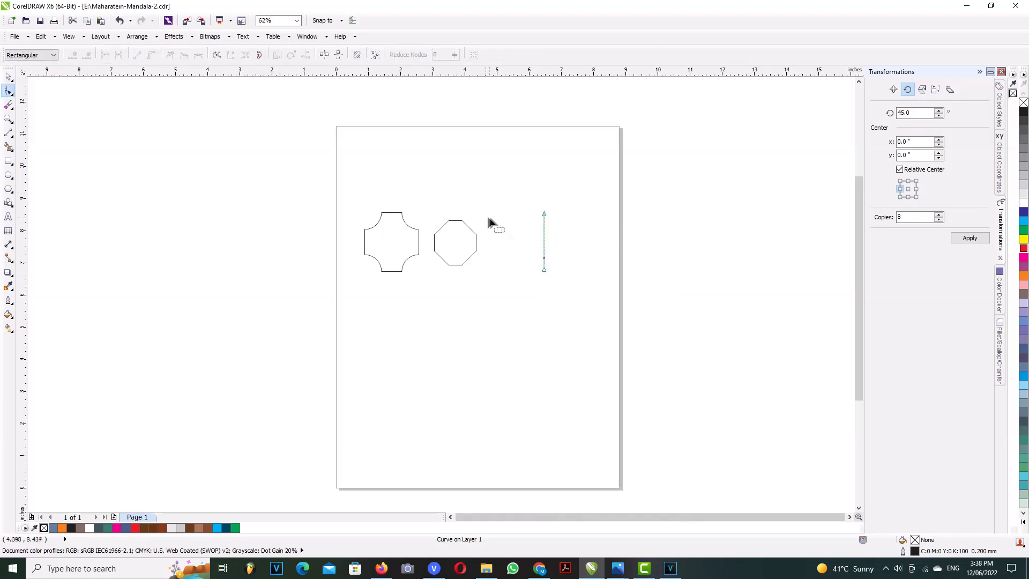
{"action": "left_click", "coordinate": [544, 241]}
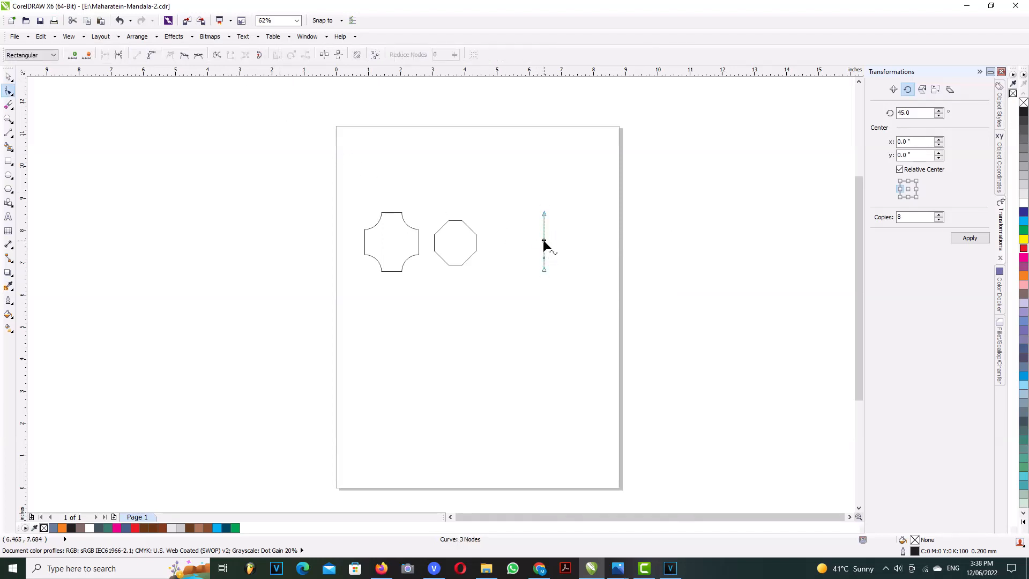
{"action": "left_click", "coordinate": [152, 55]}
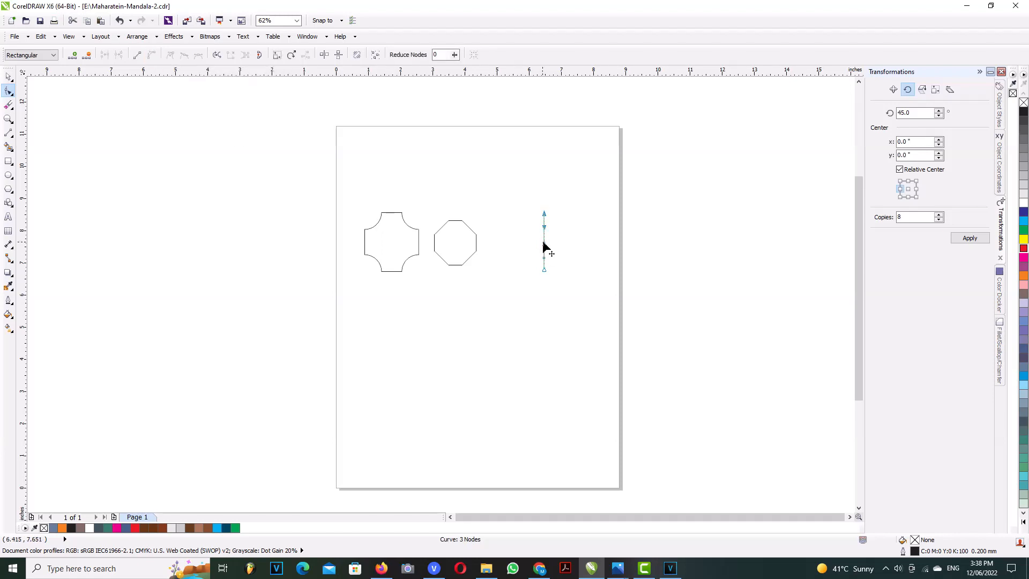
- Remove the stray middle node and bend the line sideways into a half-petal curve about 0.788 inches wide
{"action": "left_click_drag", "start_coordinate": [545, 242], "coordinate": [504, 247]}
{"action": "double_click", "coordinate": [544, 259]}
{"action": "left_click", "coordinate": [544, 242]}
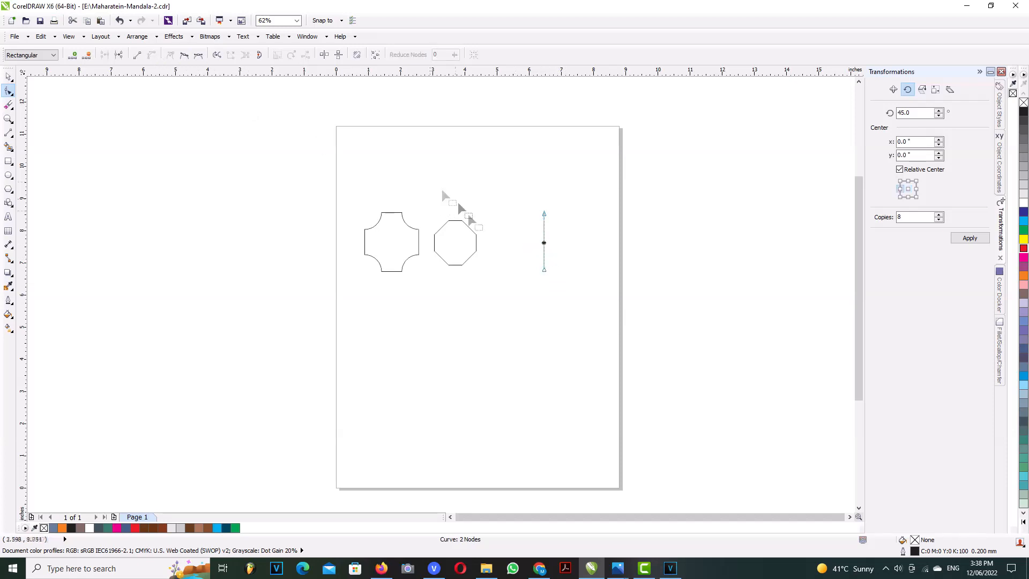
{"action": "left_click_drag", "start_coordinate": [544, 242], "coordinate": [524, 264]}
{"action": "left_click", "coordinate": [271, 257]}
{"action": "key", "text": "space"}
- Copy the half-petal curve and paste a duplicate of it
{"action": "right_click", "coordinate": [519, 245]}
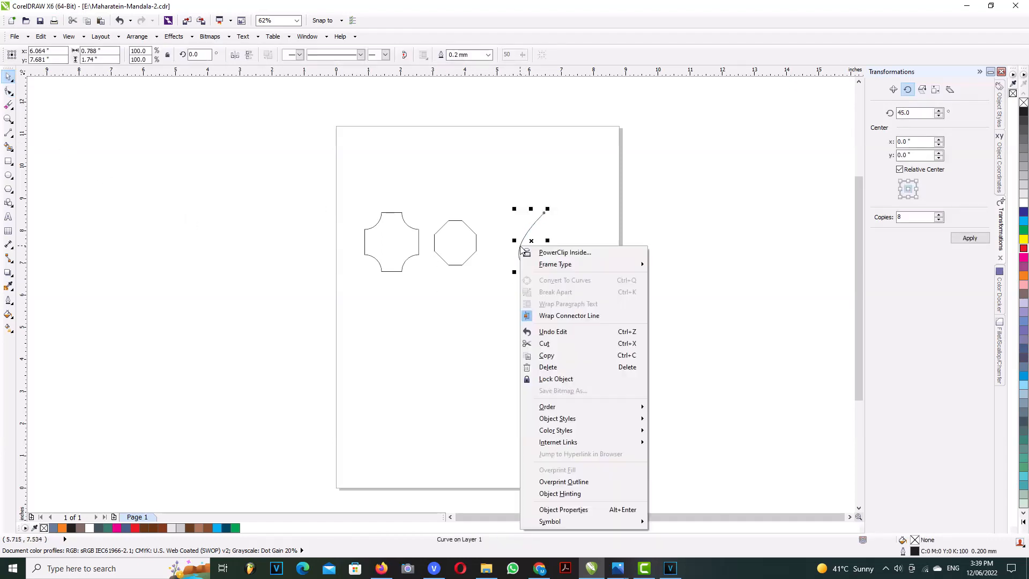
{"action": "left_click", "coordinate": [554, 356]}
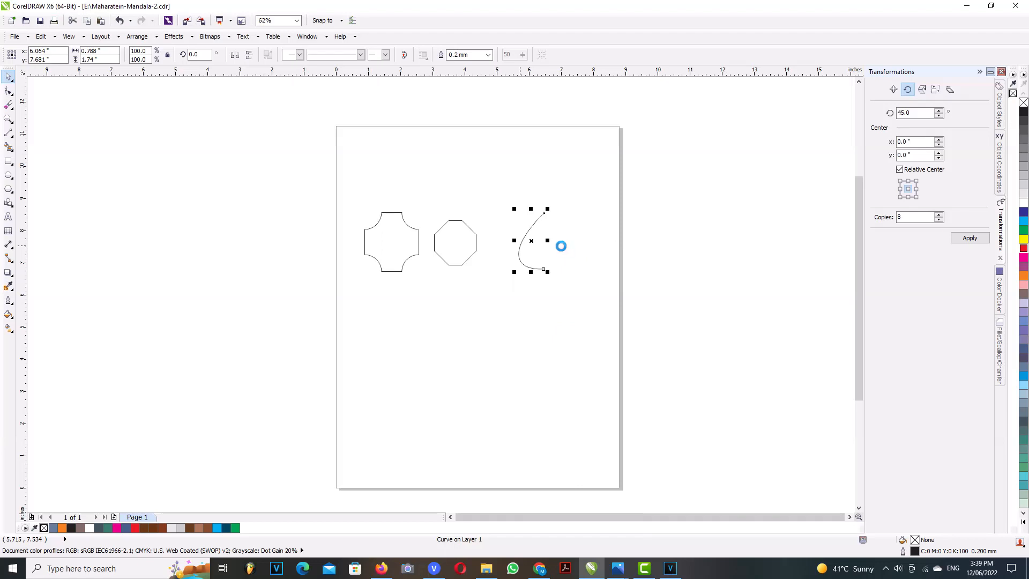
{"action": "right_click", "coordinate": [540, 242]}
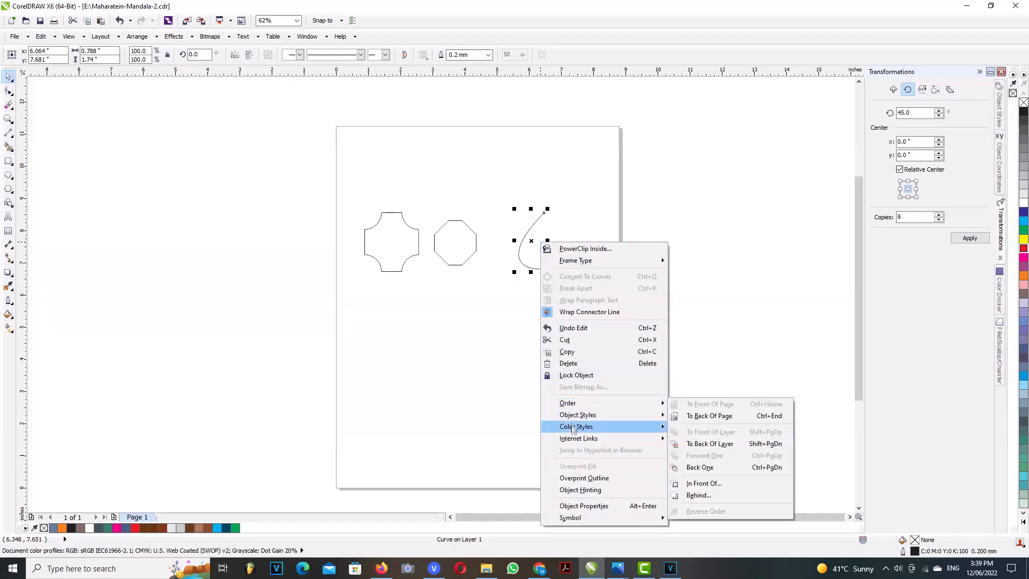
{"action": "mouse_move", "coordinate": [565, 402]}
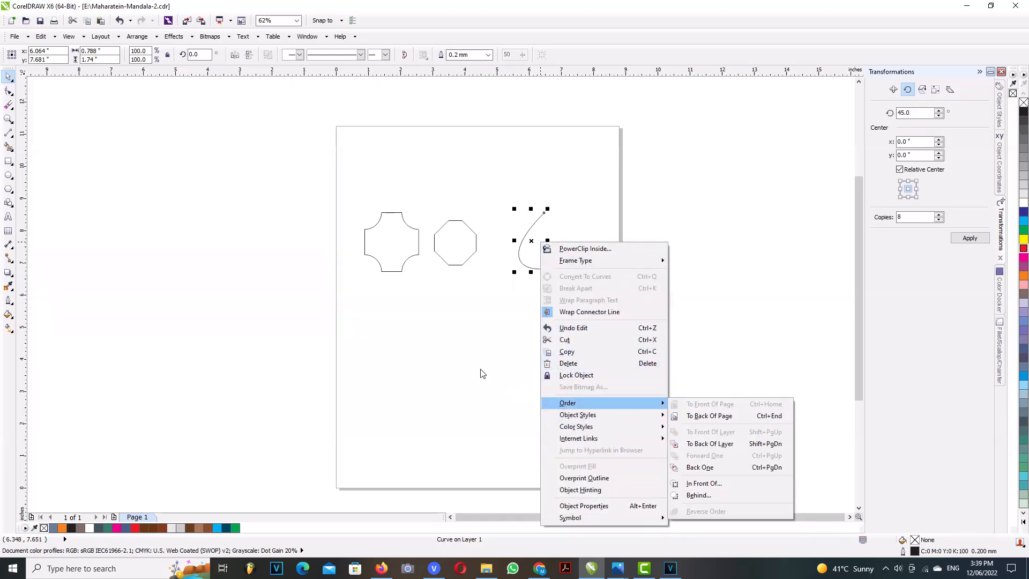
{"action": "left_click", "coordinate": [482, 373]}
{"action": "left_click", "coordinate": [528, 241]}
{"action": "right_click", "coordinate": [522, 247]}
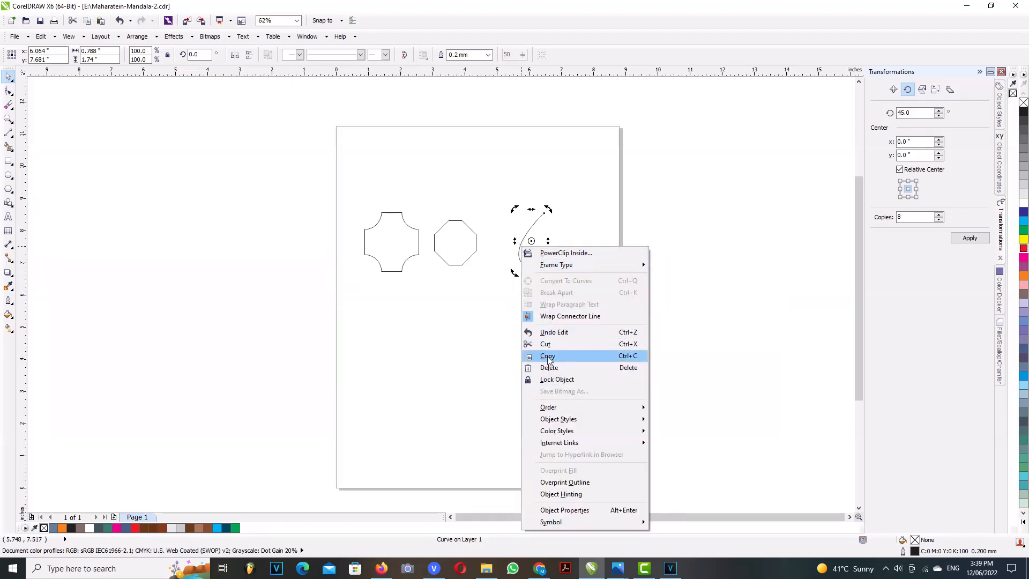
{"action": "left_click", "coordinate": [466, 331]}
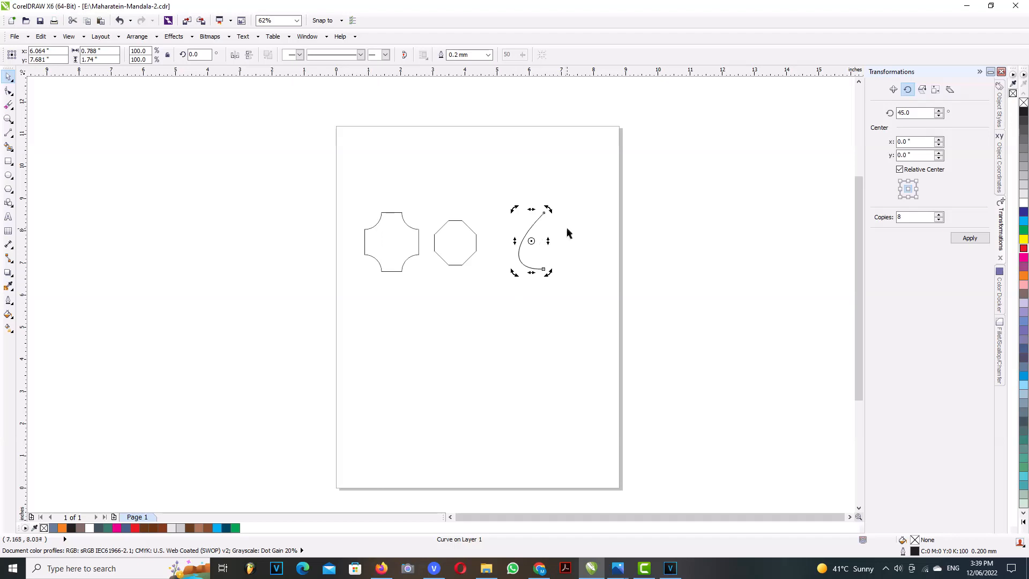
{"action": "right_click", "coordinate": [534, 220]}
{"action": "left_click", "coordinate": [561, 333]}
{"action": "right_click", "coordinate": [551, 248]}
{"action": "left_click", "coordinate": [572, 316]}
- Shift the pasted half-petal curve sideways and mirror it horizontally so that it faces the original
{"action": "left_click_drag", "start_coordinate": [524, 241], "coordinate": [542, 241]}
{"action": "left_click", "coordinate": [235, 56]}
{"action": "left_click", "coordinate": [590, 260]}
{"action": "left_click", "coordinate": [565, 259]}
{"action": "key", "text": "ctrl+z"}
{"action": "left_click", "coordinate": [235, 55]}
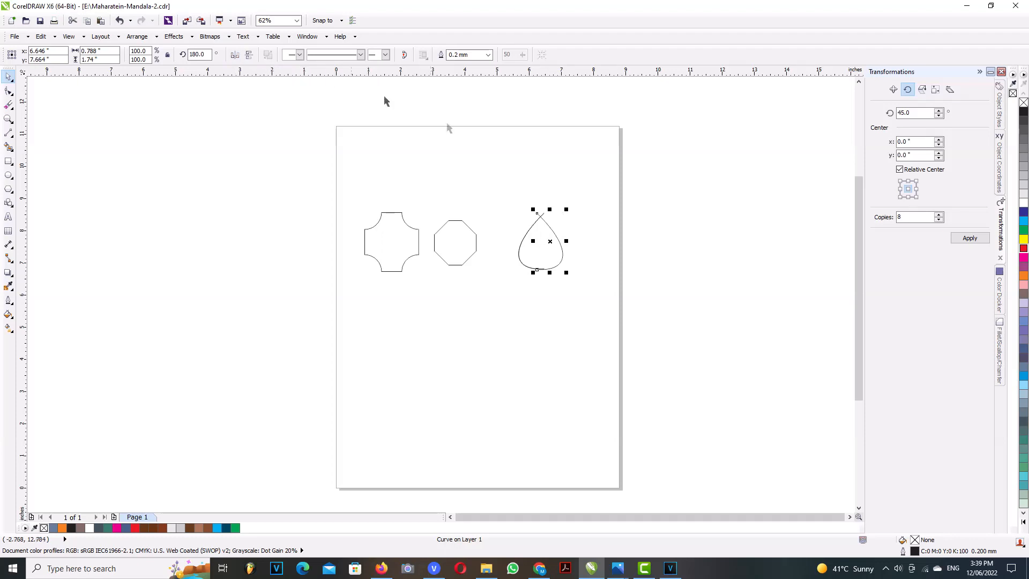
- Fit the mirrored curve roughly against the original and align both halves along their bottom edges
{"action": "scroll", "coordinate": [554, 239], "scroll_direction": "up", "scroll_amount": 2}
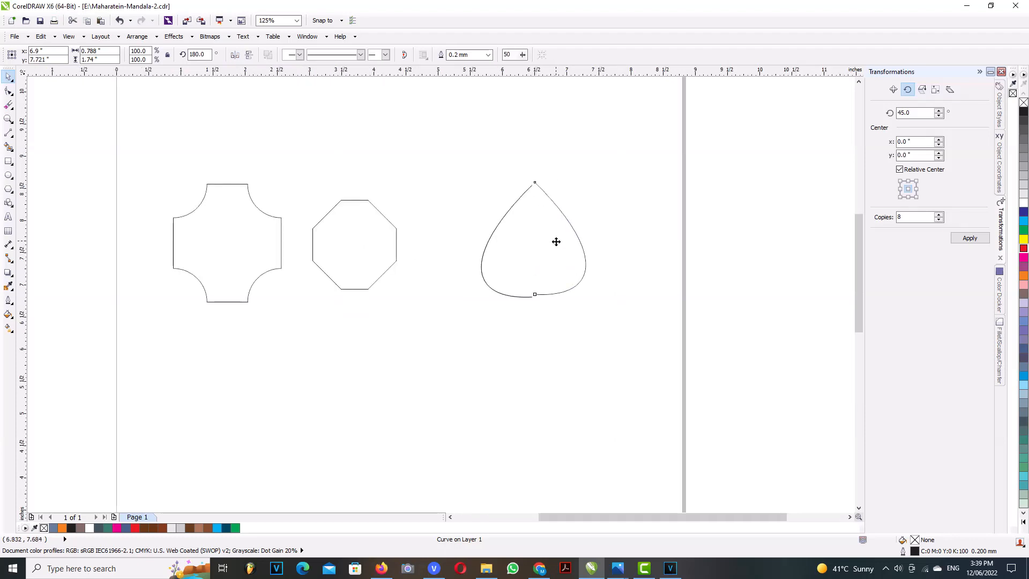
{"action": "scroll", "coordinate": [553, 249], "scroll_direction": "up", "scroll_amount": 2}
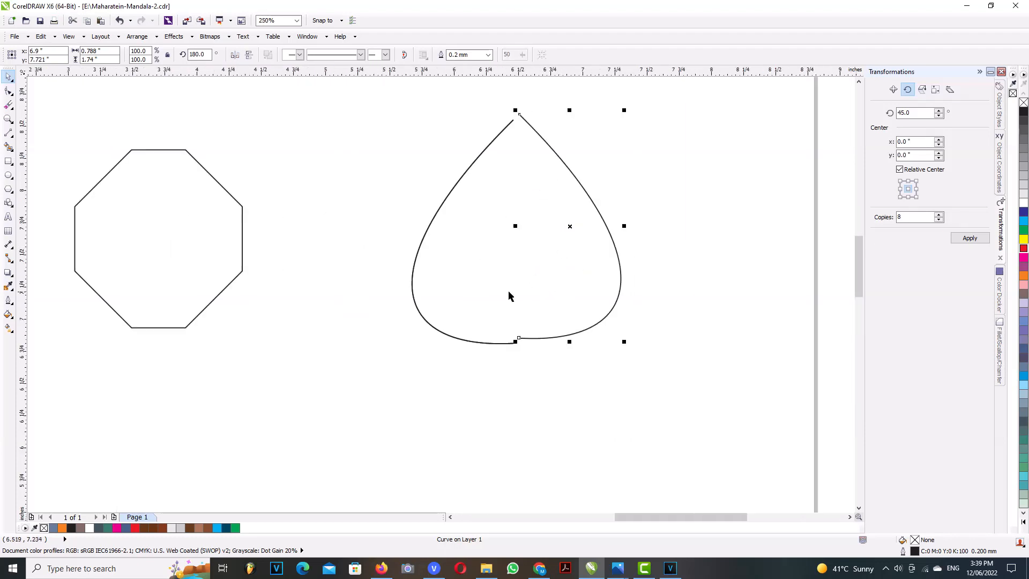
{"action": "left_click", "coordinate": [412, 272], "text": "shift"}
{"action": "key", "text": "b"}
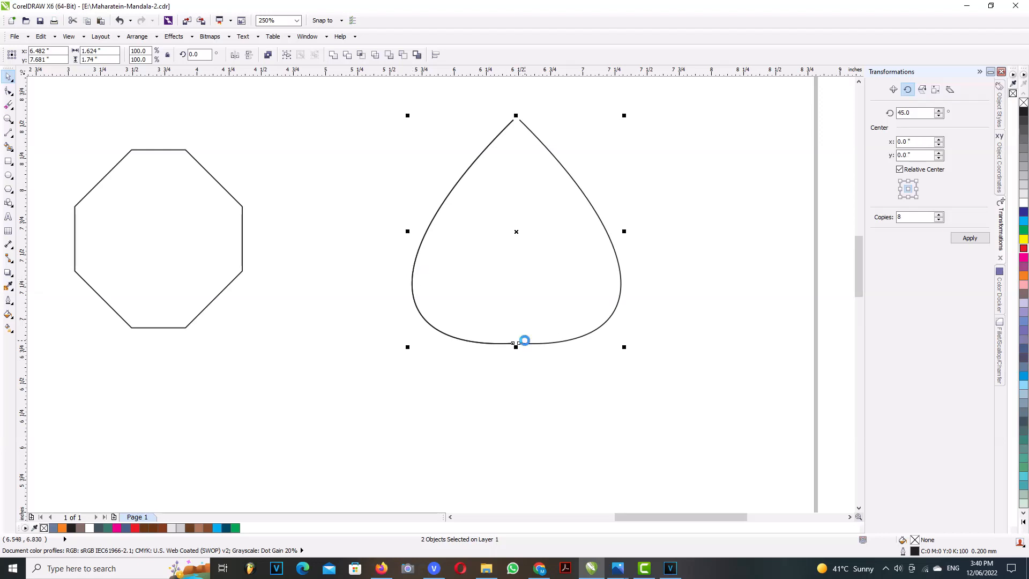
- Nudge the mirrored half toward the original until their ends meet and form a closed petal outline
{"action": "left_click", "coordinate": [576, 341]}
{"action": "left_click", "coordinate": [572, 342]}
{"action": "left_click", "coordinate": [418, 249]}
{"action": "left_click", "coordinate": [419, 247]}
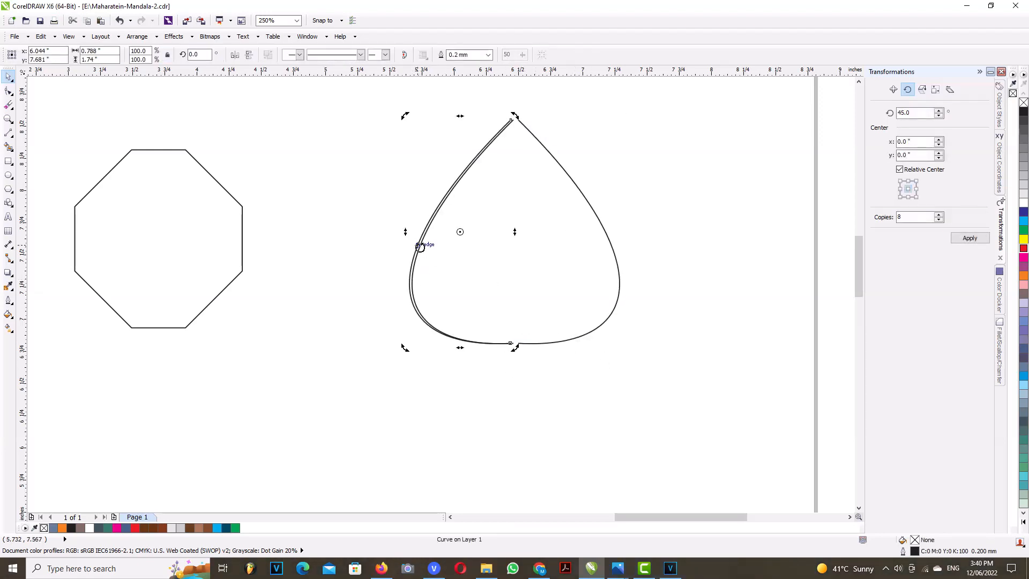
{"action": "left_click", "coordinate": [422, 251]}
{"action": "left_click", "coordinate": [553, 342]}
{"action": "key", "text": "Left"}
{"action": "key", "text": "Left"}
{"action": "key", "text": "Left"}
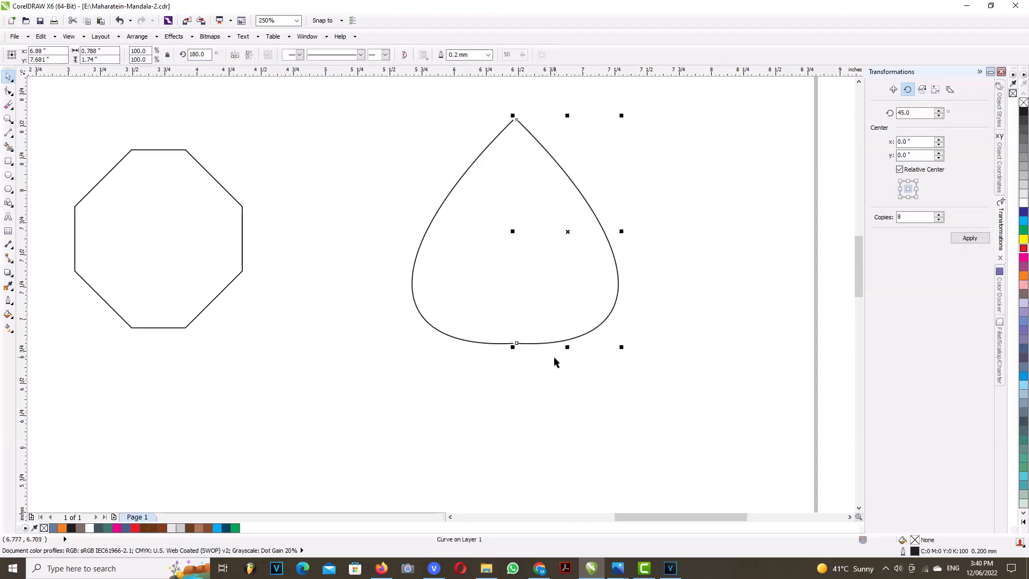
{"action": "left_click", "coordinate": [524, 357]}
{"action": "left_click", "coordinate": [523, 352]}
{"action": "key", "text": "Left"}
{"action": "left_click", "coordinate": [517, 366]}
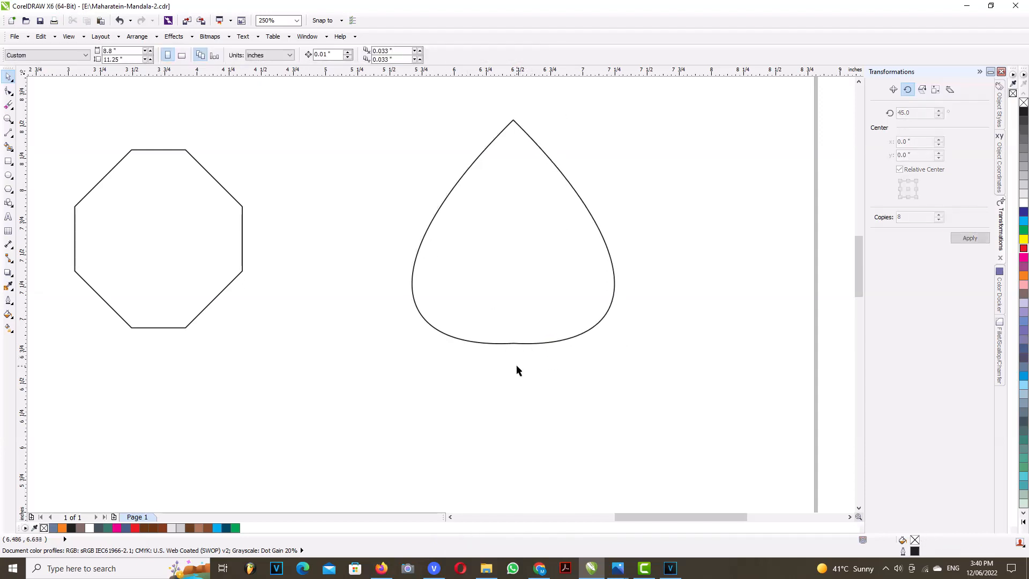
- Create a solid petal from the closed outline with Smart Fill and move it clear of the outline
{"action": "left_click", "coordinate": [9, 147]}
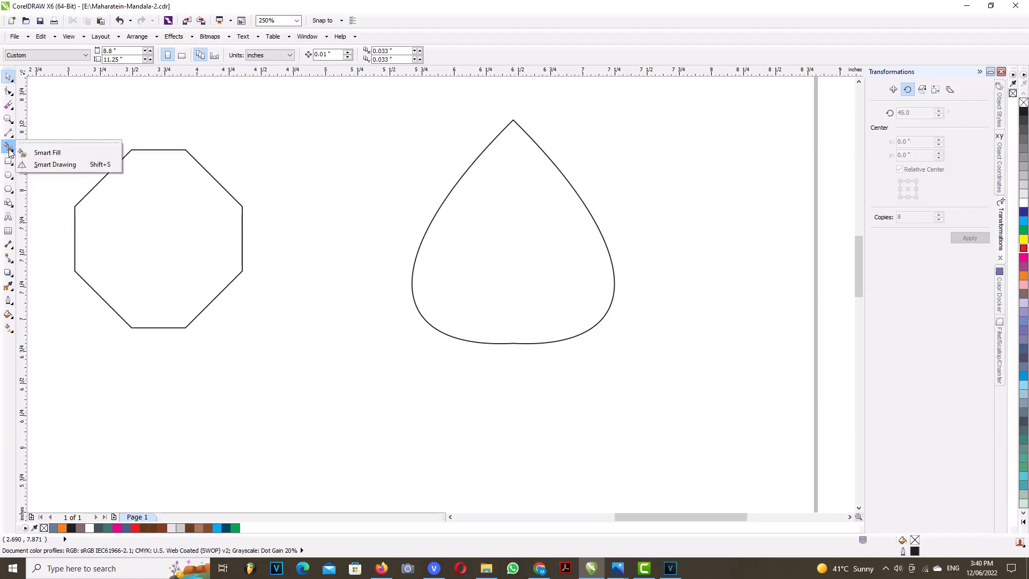
{"action": "left_click", "coordinate": [34, 152]}
{"action": "left_click", "coordinate": [482, 209]}
{"action": "key", "text": "space"}
{"action": "left_click", "coordinate": [493, 197]}
{"action": "left_click_drag", "start_coordinate": [494, 197], "coordinate": [724, 209]}
- Delete the petal's original outline curves and move the filled petal back into their place
{"action": "left_click", "coordinate": [535, 217]}
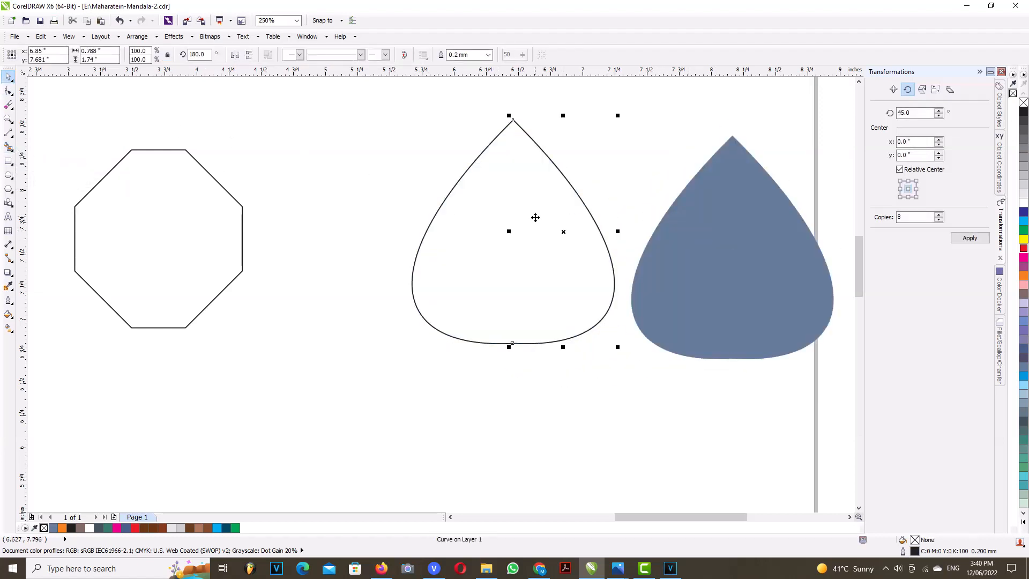
{"action": "key", "text": "Delete"}
{"action": "left_click_drag", "start_coordinate": [670, 241], "coordinate": [408, 240]}
{"action": "scroll", "coordinate": [460, 232], "scroll_direction": "down", "scroll_amount": 2}
- Duplicate the filled petal, place the copy beside it and mirror the copy vertically to point downward
{"action": "right_click", "coordinate": [468, 245]}
{"action": "left_click", "coordinate": [497, 356]}
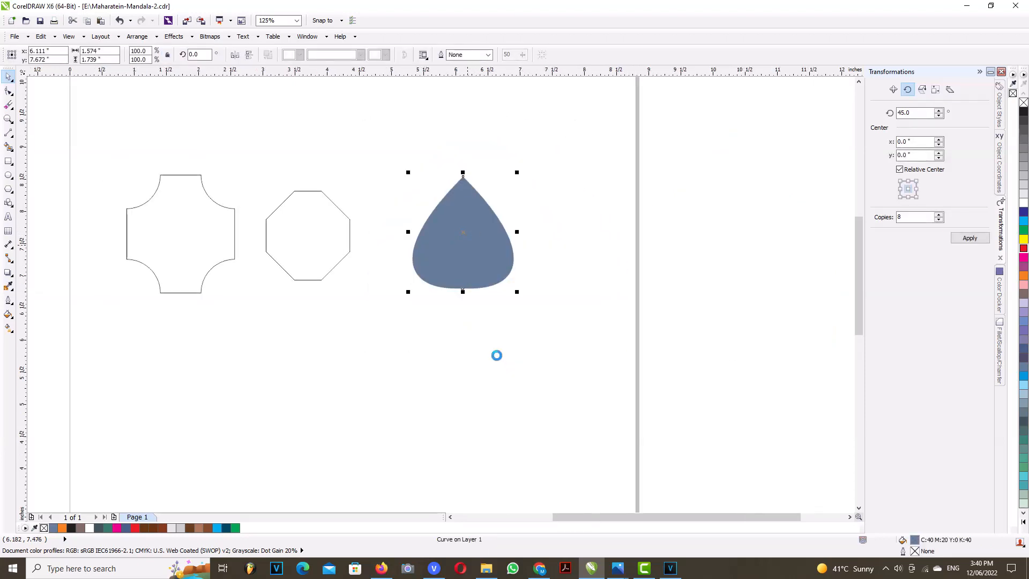
{"action": "right_click", "coordinate": [537, 234]}
{"action": "left_click", "coordinate": [568, 292]}
{"action": "left_click_drag", "start_coordinate": [496, 245], "coordinate": [607, 248]}
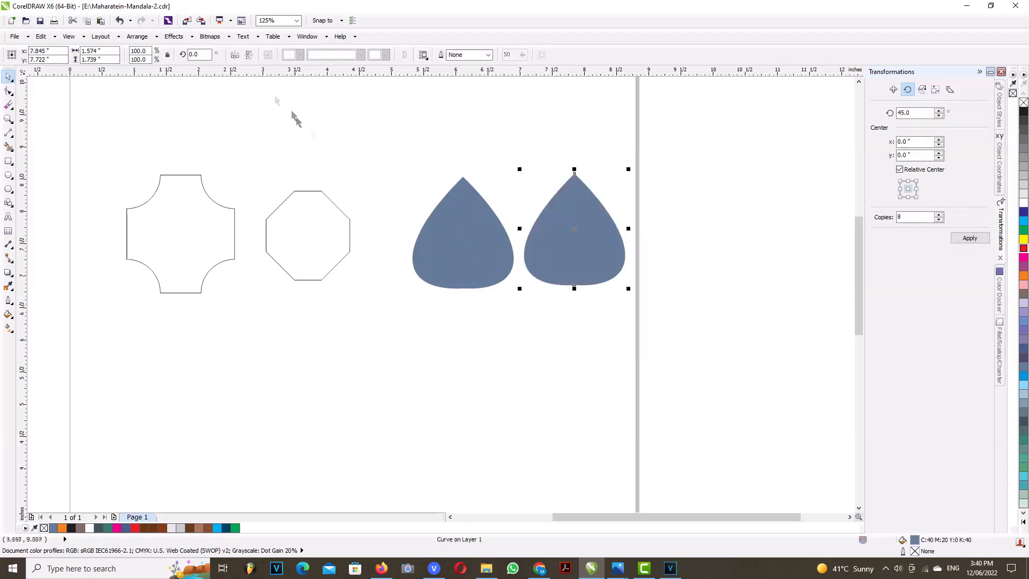
{"action": "left_click", "coordinate": [249, 56]}
{"action": "left_click", "coordinate": [496, 298]}
- Move both filled petals and the octagon off the page and bring the scalloped shape near the page's middle
{"action": "scroll", "coordinate": [516, 308], "scroll_direction": "down", "scroll_amount": 2}
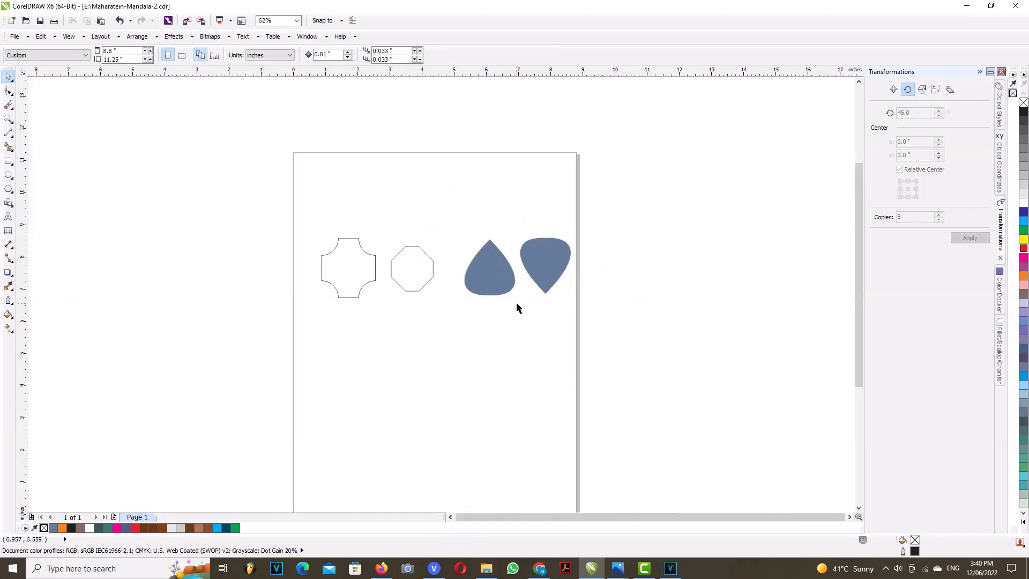
{"action": "left_click", "coordinate": [547, 271]}
{"action": "left_click_drag", "start_coordinate": [554, 257], "coordinate": [613, 186]}
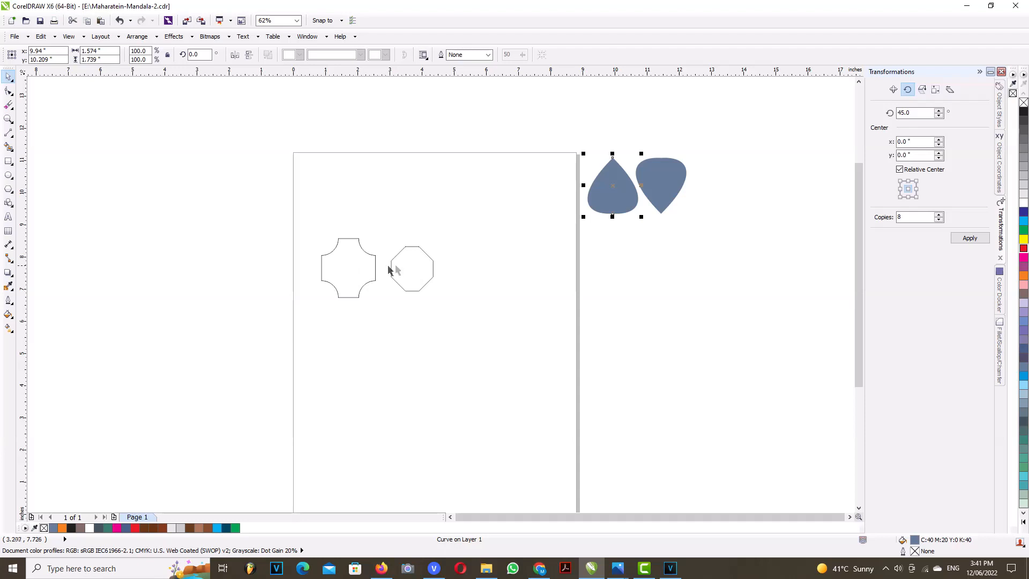
{"action": "left_click_drag", "start_coordinate": [349, 272], "coordinate": [466, 296]}
{"action": "left_click_drag", "start_coordinate": [414, 264], "coordinate": [223, 240]}
{"action": "left_click_drag", "start_coordinate": [492, 300], "coordinate": [465, 312]}
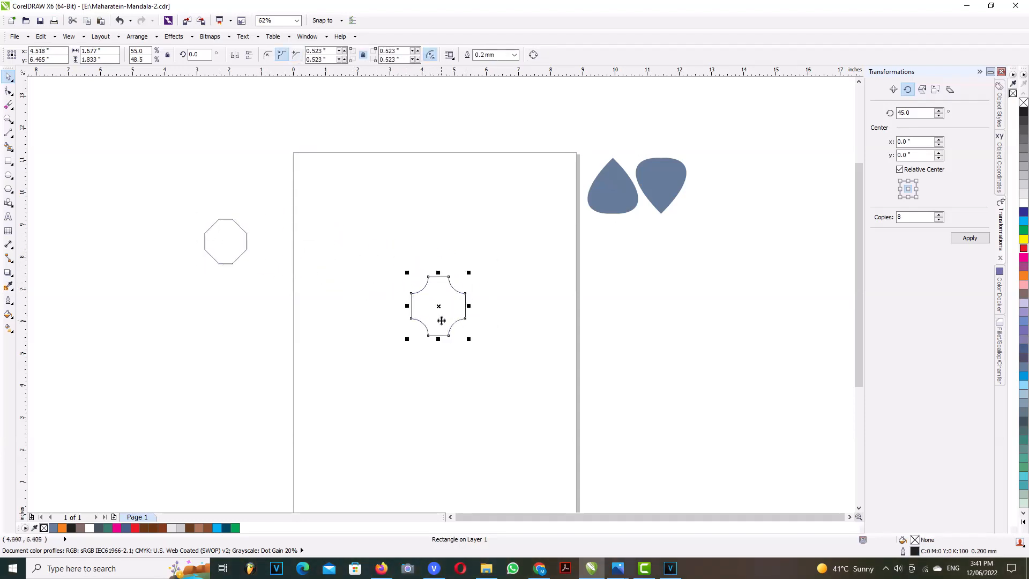
{"action": "left_click", "coordinate": [193, 38]}
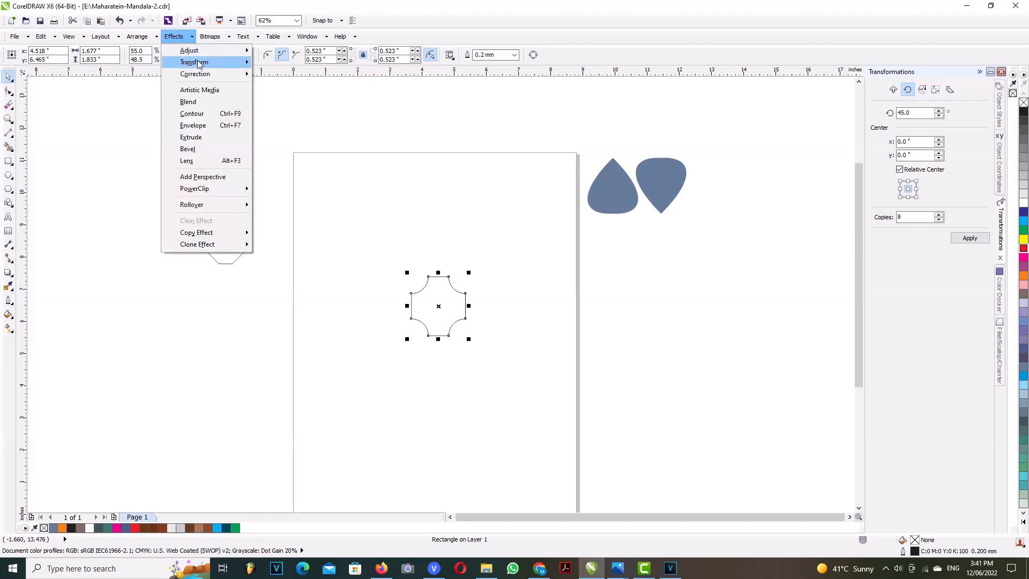
{"action": "mouse_move", "coordinate": [198, 52]}
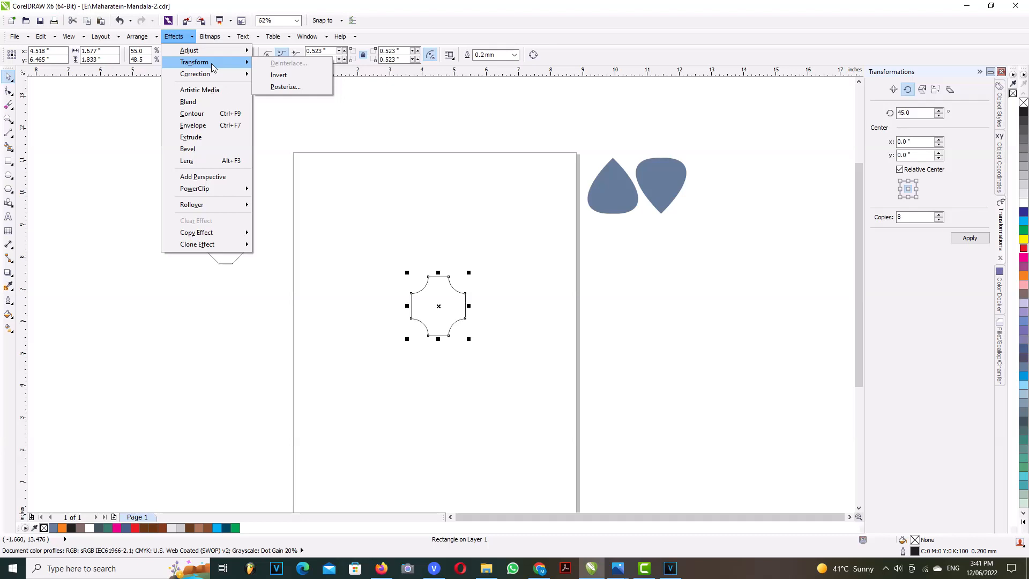
{"action": "left_click", "coordinate": [887, 77]}
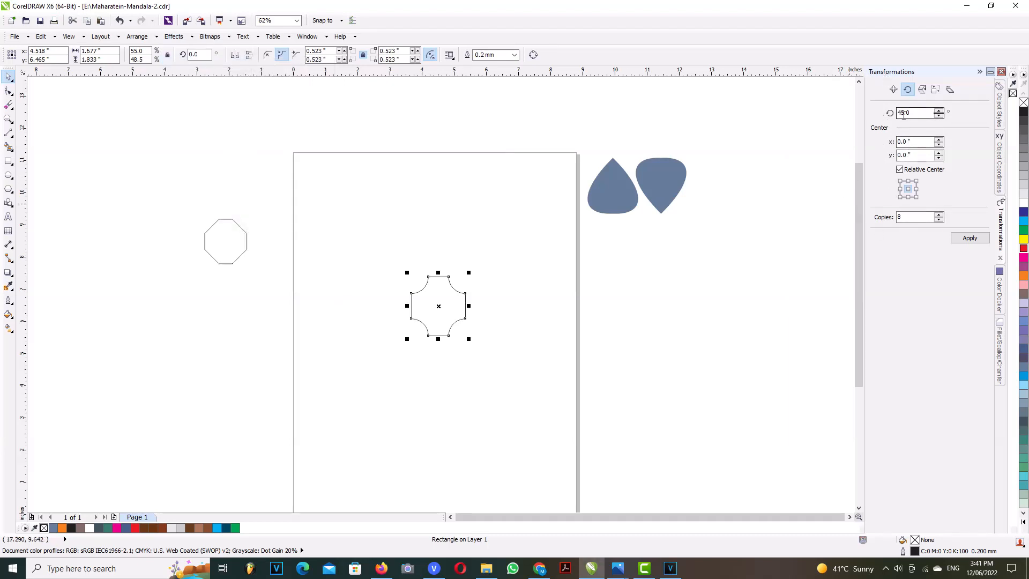
- Set the rotation to 15° with 20 copies, try it on the scalloped shape about its own centre and undo it
{"action": "left_click_drag", "start_coordinate": [902, 114], "coordinate": [896, 115]}
{"action": "type", "text": "1"}
{"action": "left_click", "coordinate": [906, 217]}
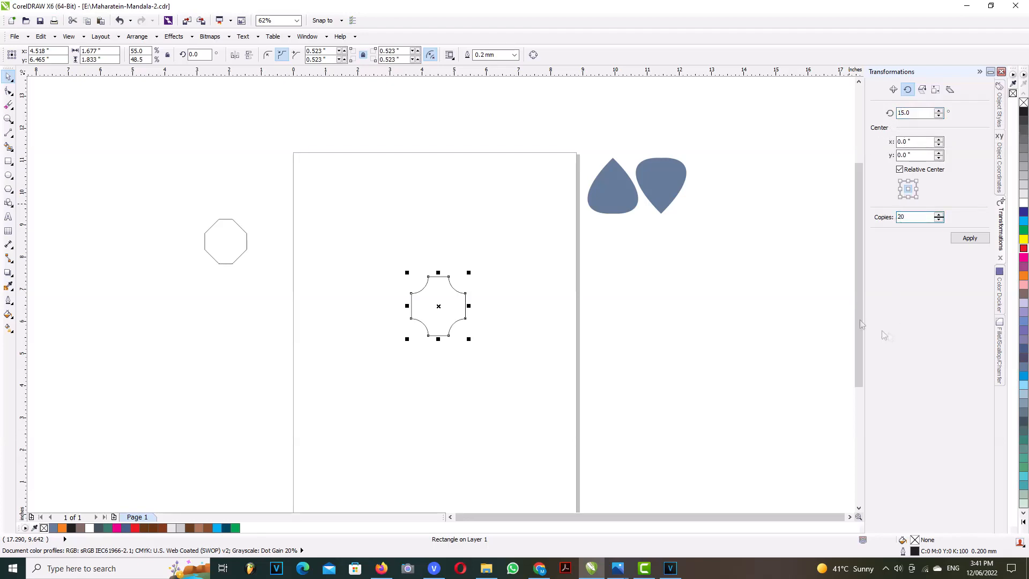
{"action": "left_click", "coordinate": [970, 238]}
{"action": "key", "text": "ctrl+z"}
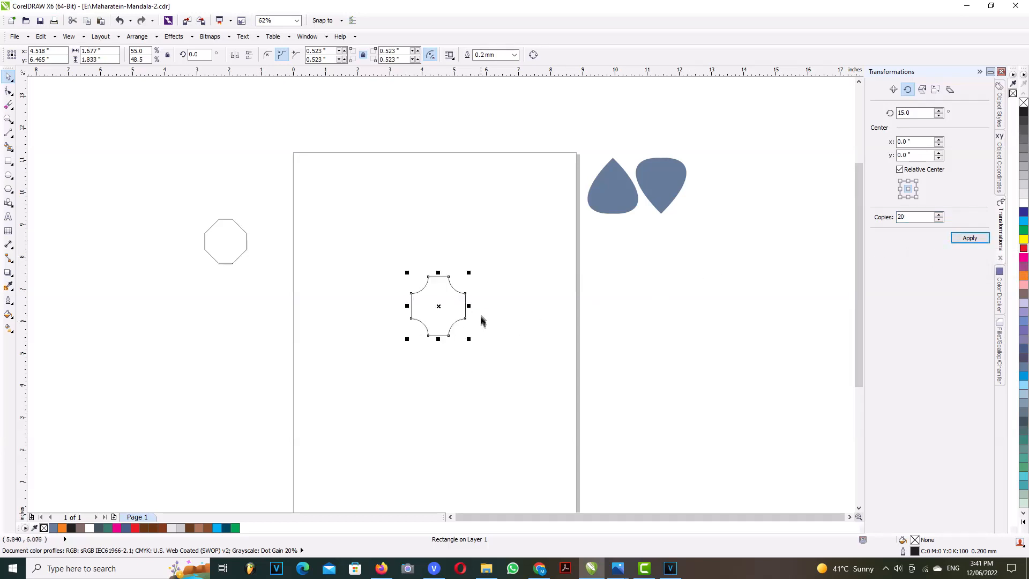
- Move the scalloped shape up, put its rotation centre about 2.556 inches below it, and apply 20 copies rotated at 15° steps
{"action": "left_click", "coordinate": [438, 307]}
{"action": "left_click_drag", "start_coordinate": [437, 388], "coordinate": [437, 388]}
{"action": "left_click_drag", "start_coordinate": [439, 314], "coordinate": [442, 251]}
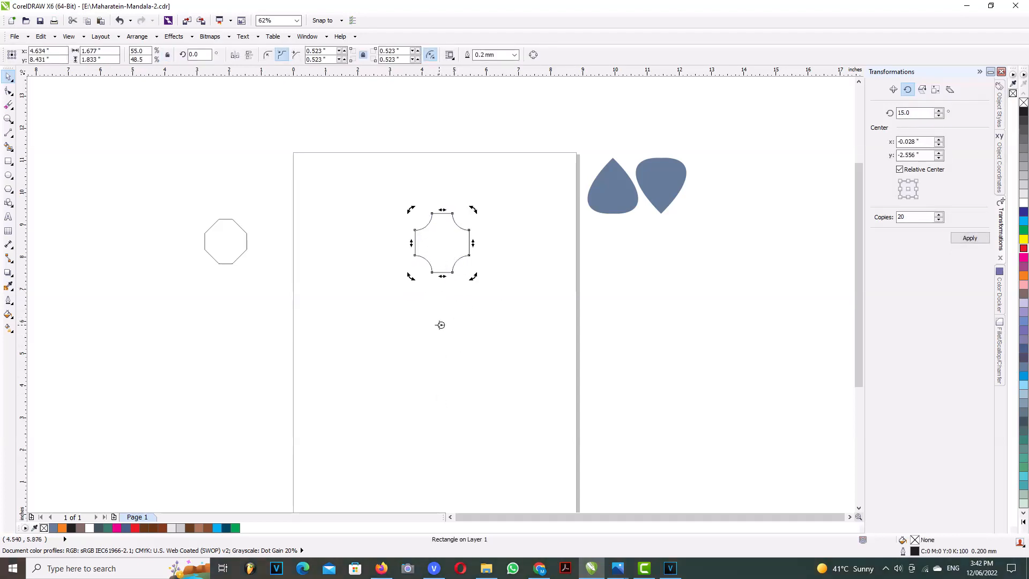
{"action": "left_click", "coordinate": [969, 239]}
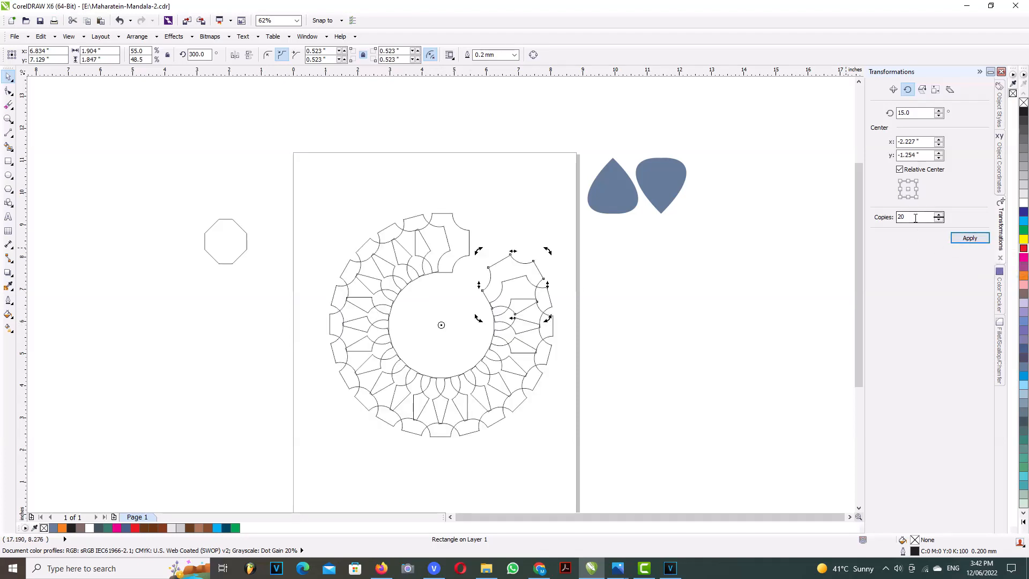
- Apply 22 further copies of the selected scalloped shape at 15° steps to close the gap in the ring
{"action": "left_click", "coordinate": [939, 215]}
{"action": "left_click", "coordinate": [939, 214]}
{"action": "left_click", "coordinate": [968, 237]}
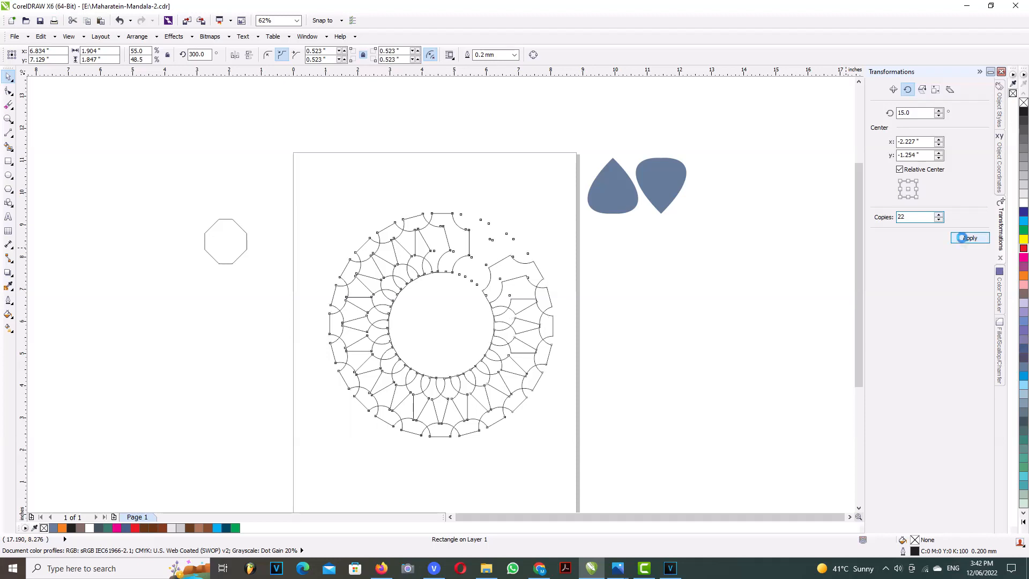
{"action": "left_click", "coordinate": [629, 286]}
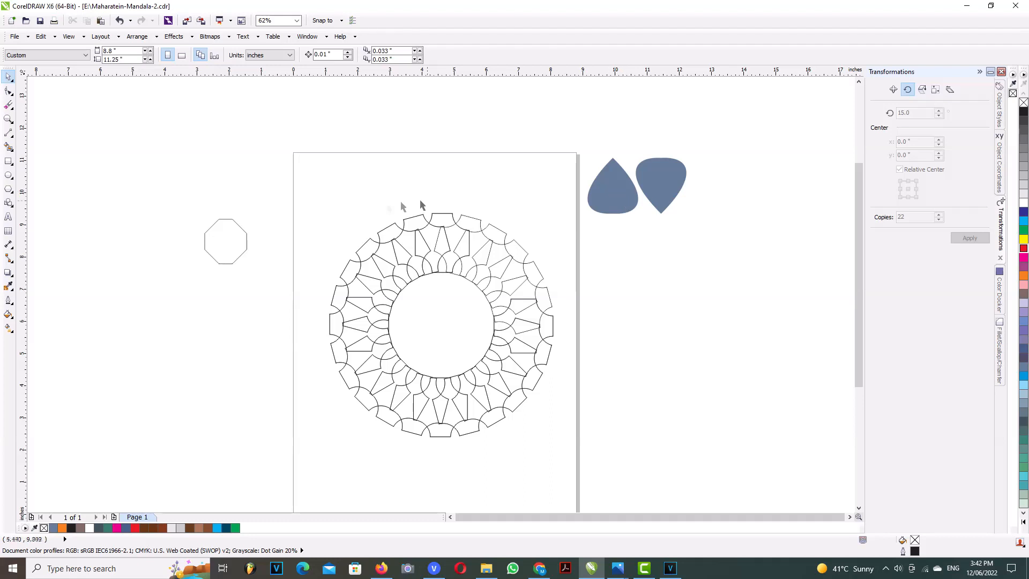
- Move the upward-pointing petal higher beside the page and group all the scalloped shapes of the ring
{"action": "left_click", "coordinate": [608, 196]}
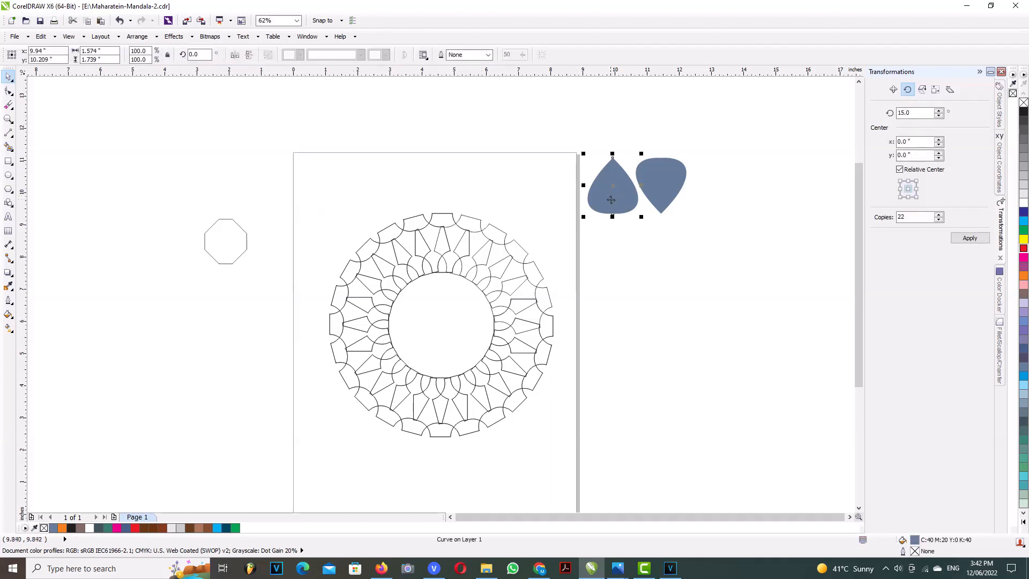
{"action": "left_click_drag", "start_coordinate": [613, 197], "coordinate": [613, 152]}
{"action": "left_click_drag", "start_coordinate": [286, 190], "coordinate": [590, 491]}
{"action": "right_click", "coordinate": [536, 324]}
{"action": "left_click", "coordinate": [551, 209]}
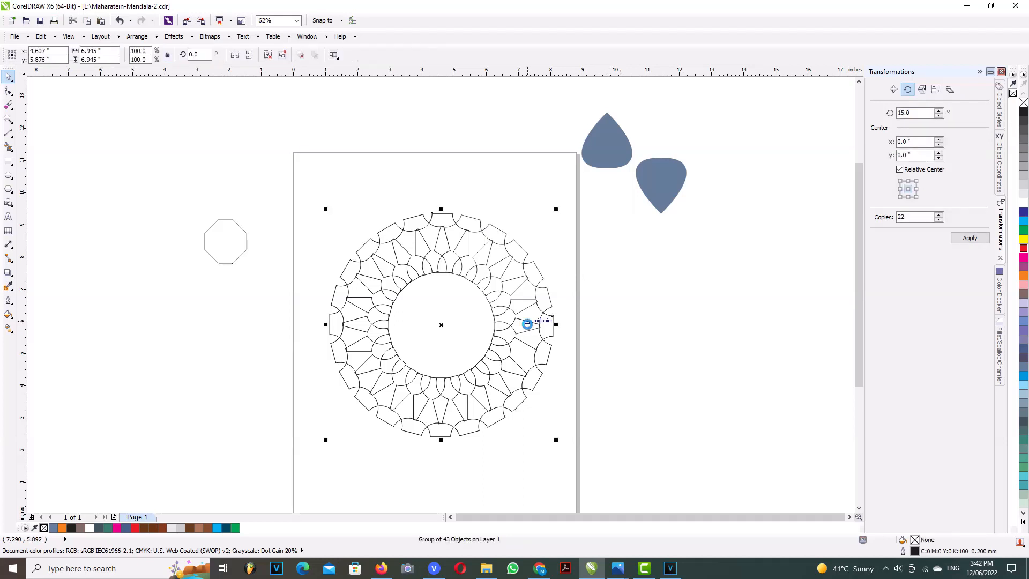
- Shift the grouped ring slightly and place the upward-pointing petal directly above it, centred on the ring
{"action": "left_click_drag", "start_coordinate": [527, 324], "coordinate": [520, 332]}
{"action": "left_click", "coordinate": [577, 328]}
{"action": "left_click", "coordinate": [610, 154]}
{"action": "left_click_drag", "start_coordinate": [602, 149], "coordinate": [434, 195]}
{"action": "left_click", "coordinate": [441, 239]}
{"action": "left_click", "coordinate": [522, 181]}
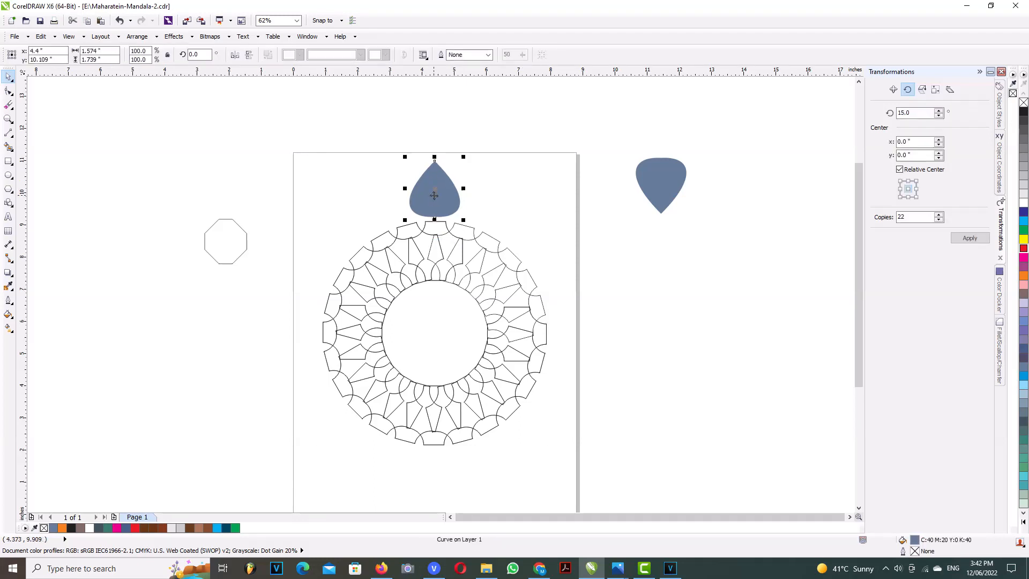
- Give the petal above the ring a radial two-colour fountain fill from dark blue to white
{"action": "left_click", "coordinate": [9, 315]}
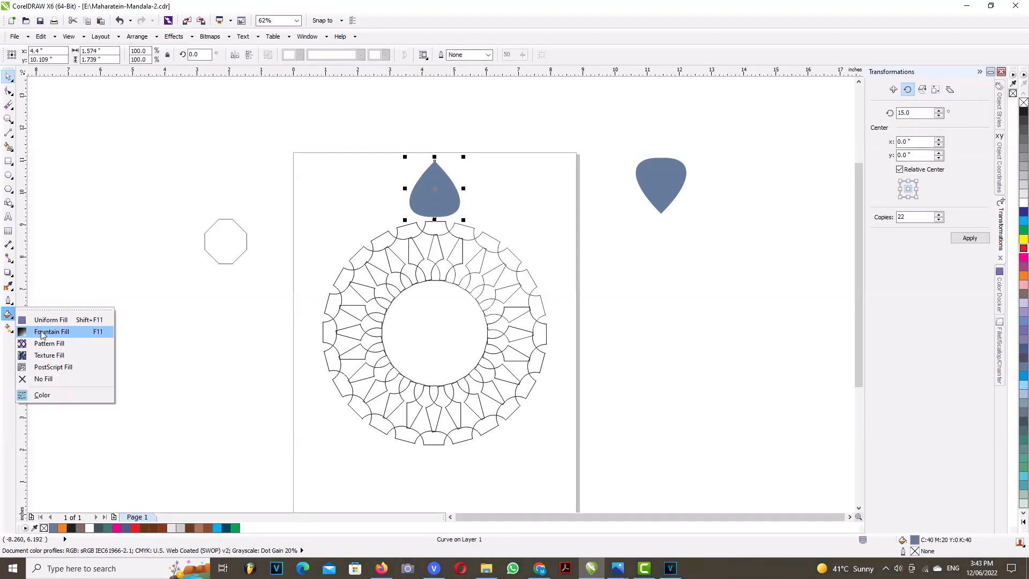
{"action": "left_click", "coordinate": [37, 331]}
{"action": "left_click", "coordinate": [471, 198]}
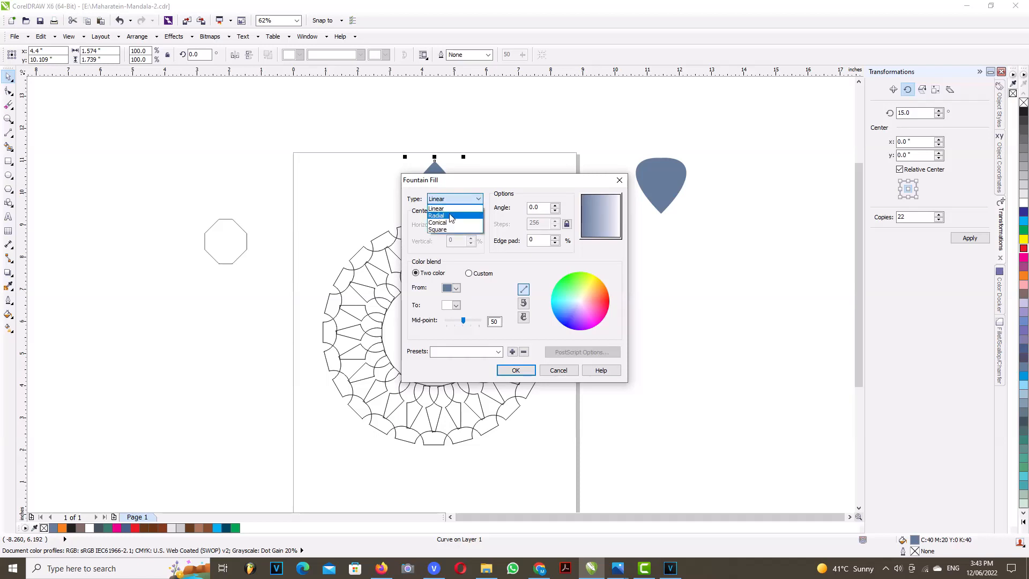
{"action": "left_click", "coordinate": [453, 213]}
{"action": "left_click", "coordinate": [457, 289]}
{"action": "left_click", "coordinate": [469, 375]}
{"action": "left_click", "coordinate": [727, 306]}
{"action": "left_click", "coordinate": [774, 385]}
{"action": "left_click", "coordinate": [515, 371]}
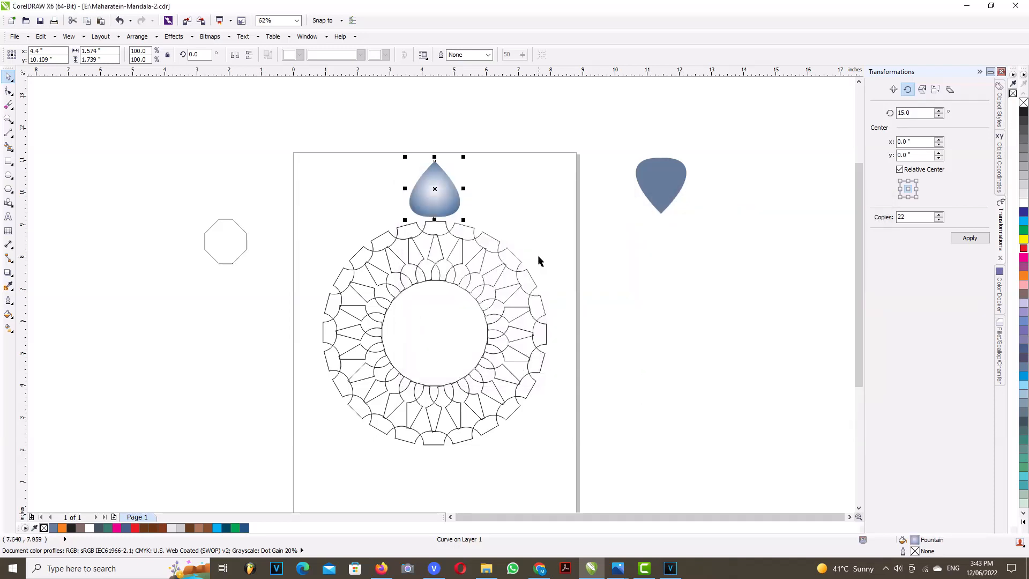
- Adjust the petal's radial gradient with the Interactive Fill tool, shifting its white centre slightly lower and darkening the edges
{"action": "left_click", "coordinate": [9, 328]}
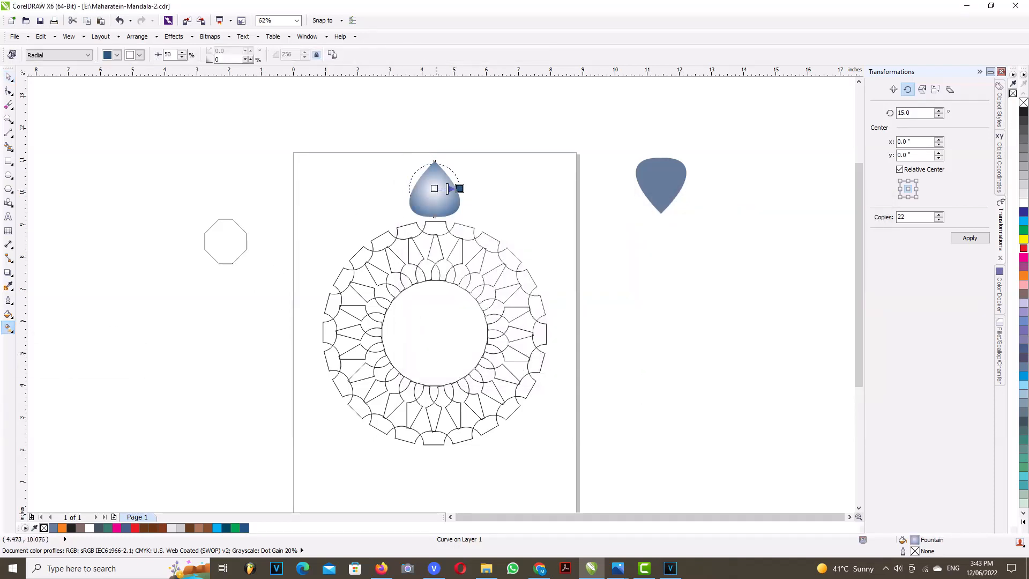
{"action": "scroll", "coordinate": [435, 189], "scroll_direction": "up", "scroll_amount": 2}
{"action": "mouse_move", "coordinate": [431, 187]}
{"action": "left_mouse_down"}
{"action": "mouse_move", "coordinate": [471, 193]}
{"action": "mouse_move", "coordinate": [438, 195]}
{"action": "left_mouse_up"}
{"action": "scroll", "coordinate": [439, 203], "scroll_direction": "down", "scroll_amount": 2}
{"action": "left_click", "coordinate": [10, 76]}
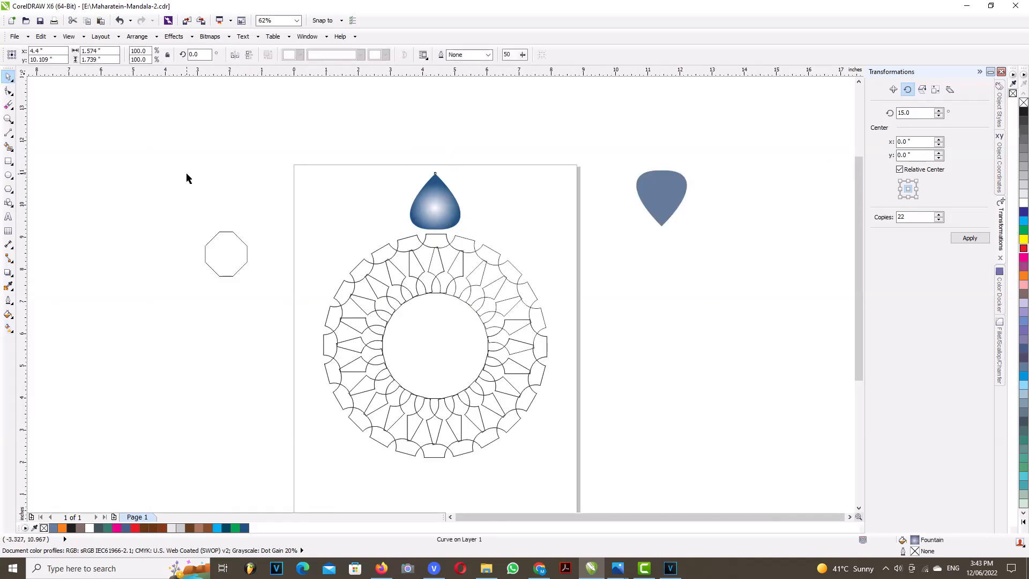
{"action": "left_click", "coordinate": [186, 174]}
- Set the rotation to 45° with 4 copies, try it on the blue petal about its own centre and undo it
{"action": "left_click", "coordinate": [438, 212]}
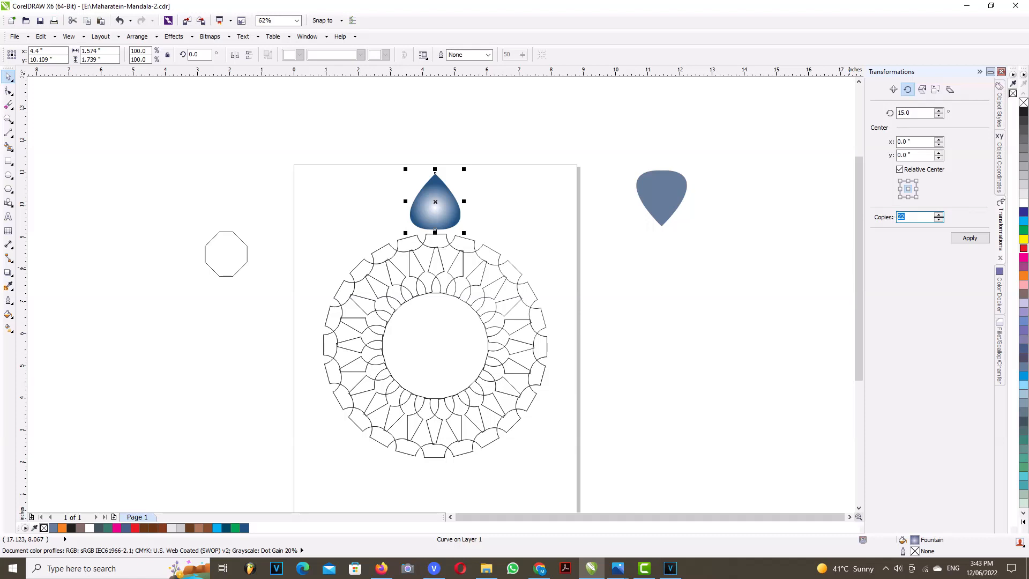
{"action": "type", "text": "4"}
{"action": "left_click", "coordinate": [901, 113]}
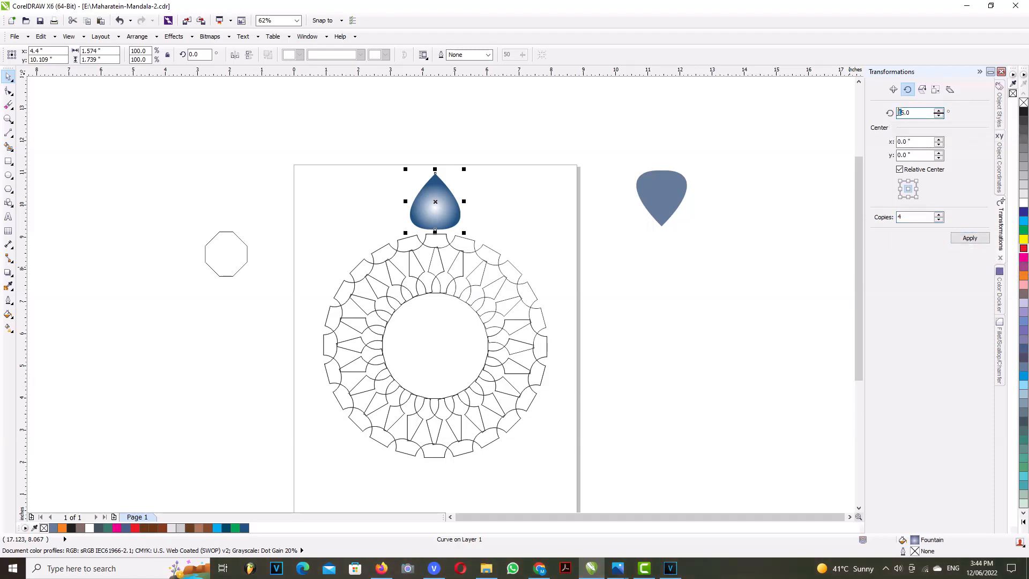
{"action": "left_click", "coordinate": [969, 238]}
{"action": "key", "text": "ctrl+z"}
- Try to place the blue petal's rotation centre by eye at the middle of the scalloped ring
{"action": "left_click", "coordinate": [433, 221]}
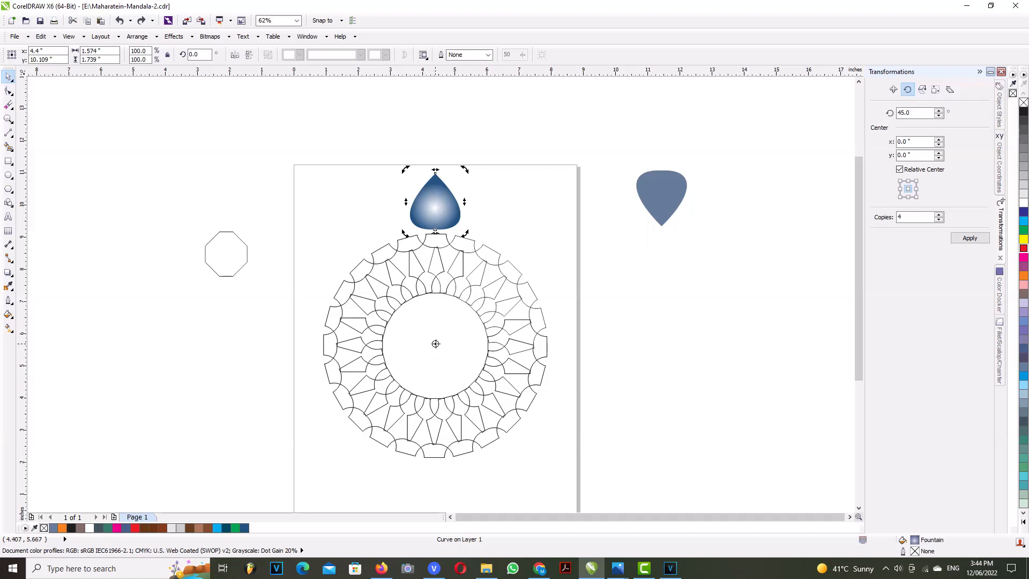
{"action": "left_click_drag", "start_coordinate": [437, 344], "coordinate": [438, 343]}
{"action": "right_click", "coordinate": [436, 339]}
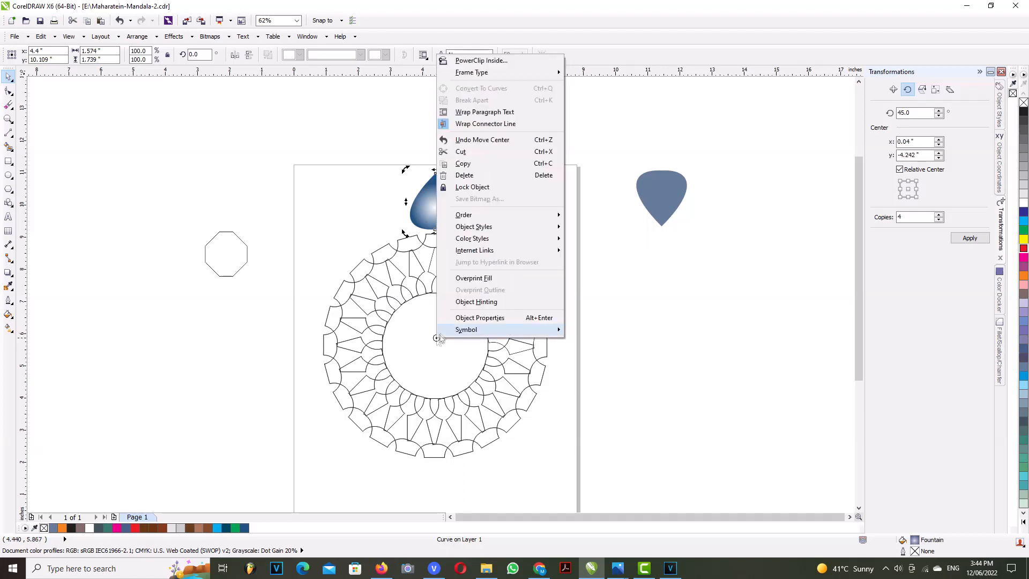
{"action": "left_click", "coordinate": [332, 202]}
{"action": "key", "text": "ctrl+z"}
{"action": "key", "text": "ctrl+z"}
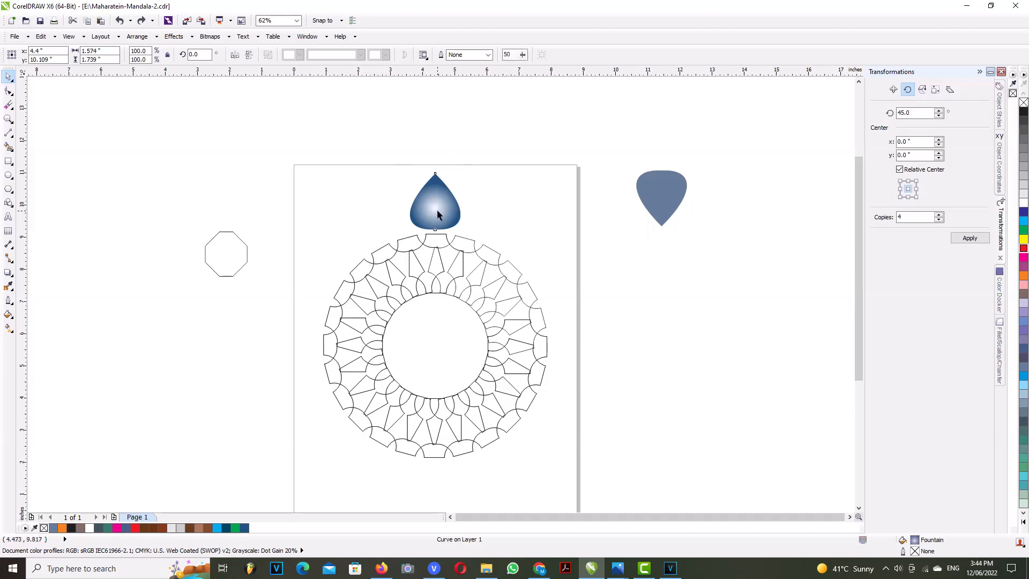
{"action": "left_click_drag", "start_coordinate": [435, 202], "coordinate": [437, 347]}
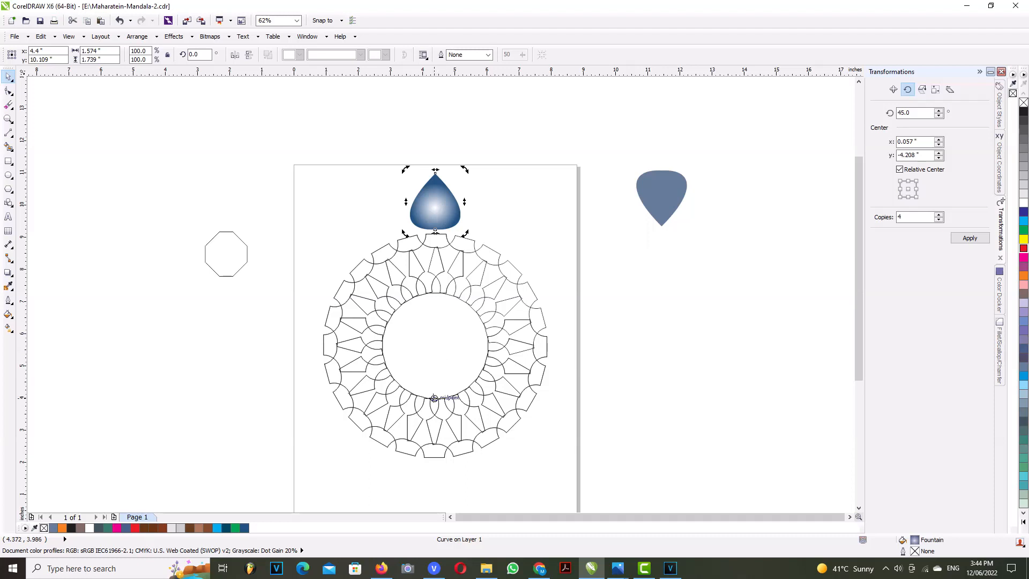
{"action": "left_click_drag", "start_coordinate": [434, 398], "coordinate": [434, 373]}
- Place a horizontal and a vertical guideline that cross at the centre of the scalloped ring
{"action": "left_click", "coordinate": [461, 321]}
{"action": "left_click", "coordinate": [466, 295]}
{"action": "left_click", "coordinate": [466, 298]}
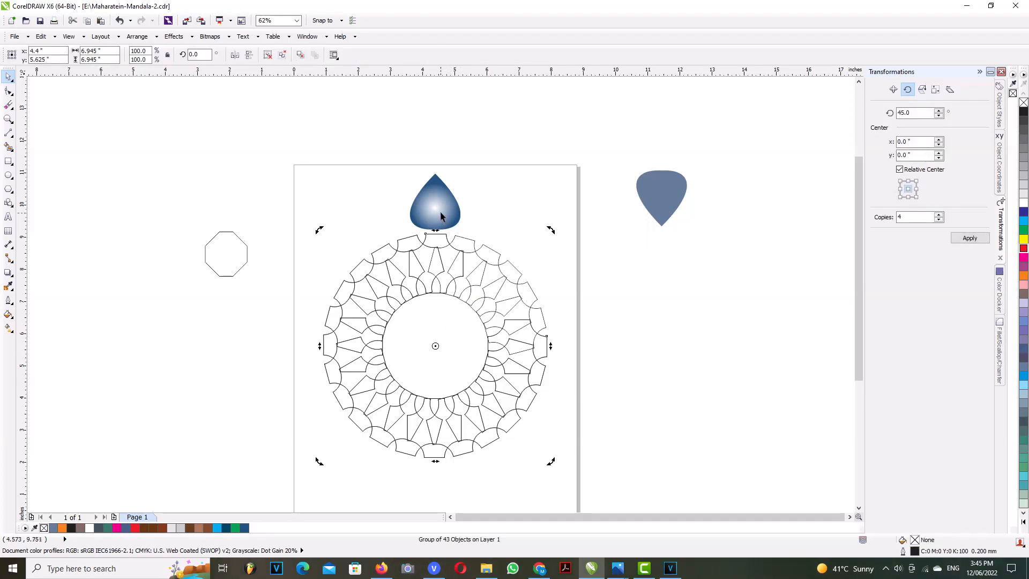
{"action": "left_click_drag", "start_coordinate": [534, 79], "coordinate": [508, 345]}
{"action": "left_click", "coordinate": [443, 306]}
{"action": "left_click", "coordinate": [440, 293]}
{"action": "left_click_drag", "start_coordinate": [22, 293], "coordinate": [121, 293]}
{"action": "left_click_drag", "start_coordinate": [121, 292], "coordinate": [356, 306]}
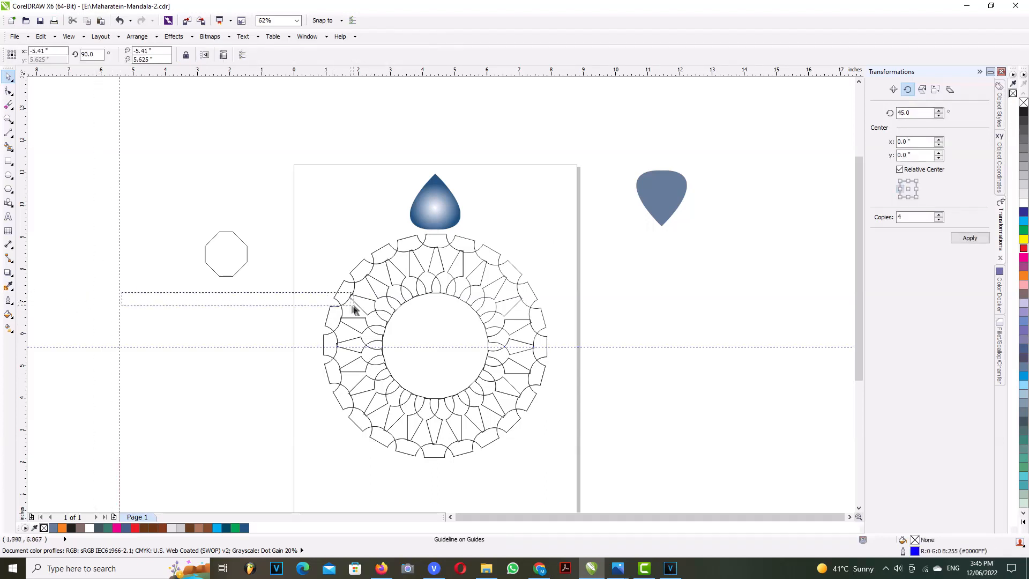
{"action": "left_click", "coordinate": [443, 238]}
{"action": "left_click", "coordinate": [442, 238]}
{"action": "left_click_drag", "start_coordinate": [28, 312], "coordinate": [443, 306]}
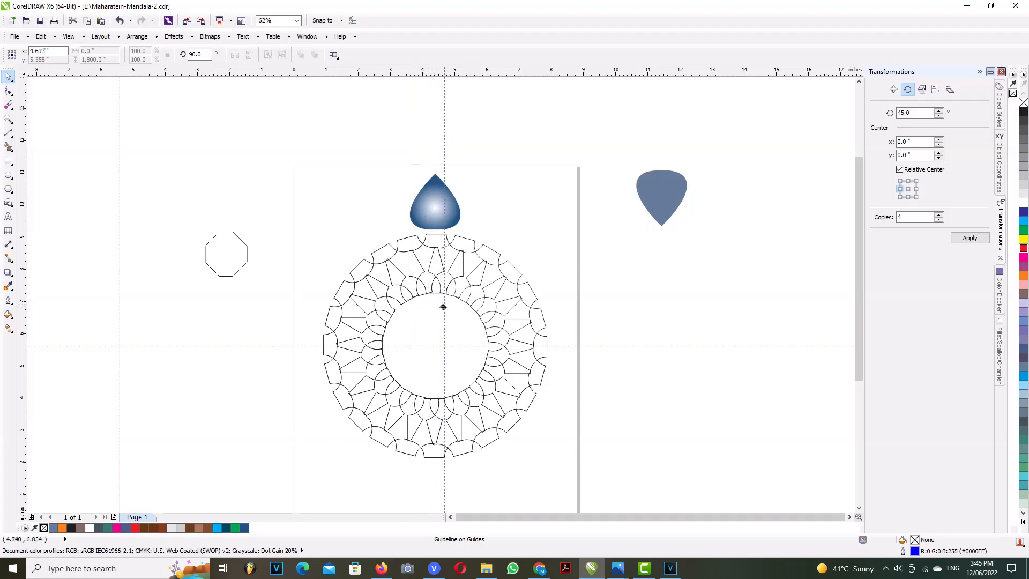
- Put the blue petal's rotation centre at the guideline crossing, about 4.458 inches below it, and apply 4 copies at 45° steps
{"action": "left_click", "coordinate": [445, 214]}
{"action": "left_click", "coordinate": [445, 213]}
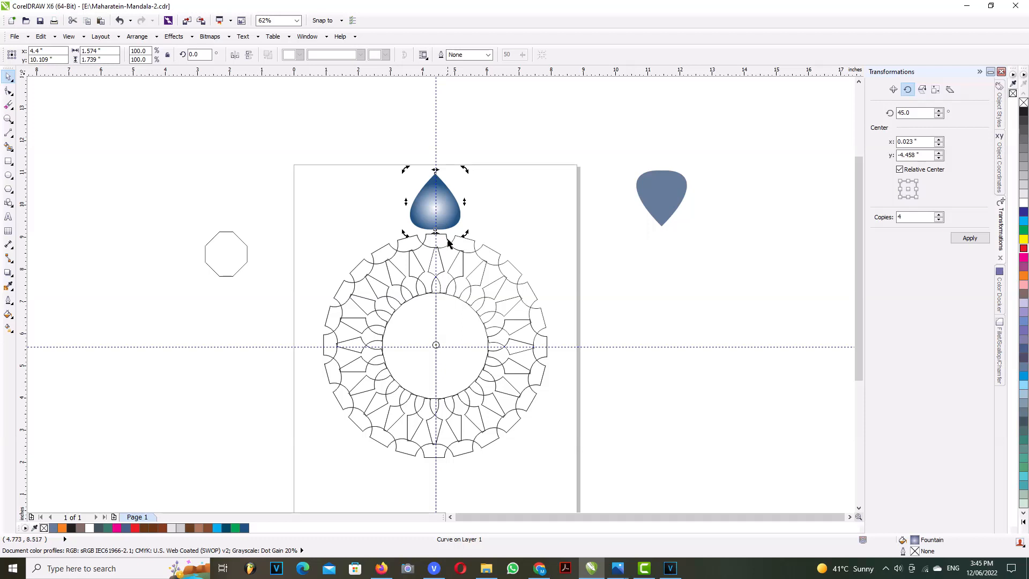
{"action": "left_click", "coordinate": [448, 214]}
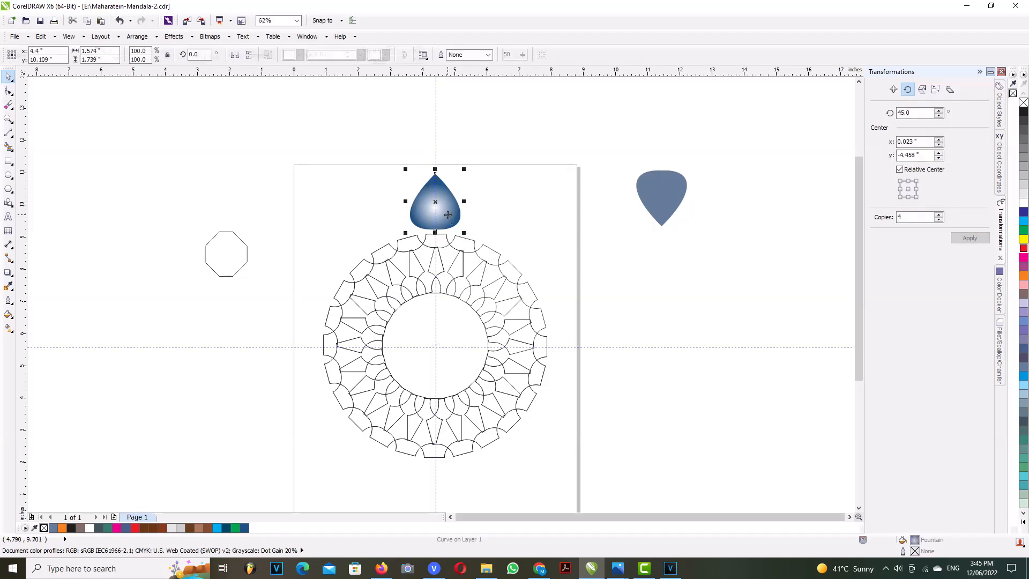
{"action": "left_click", "coordinate": [971, 238]}
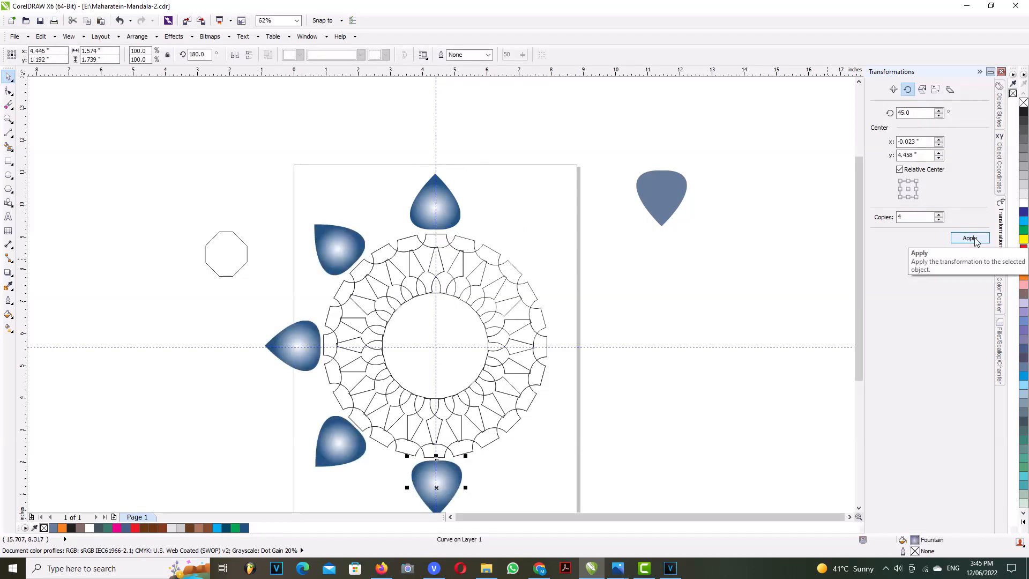
- Set the number of copies to 6 and apply the 45° rotation again to complete the circle of blue petals
{"action": "double_click", "coordinate": [938, 217]}
{"action": "left_click", "coordinate": [967, 238]}
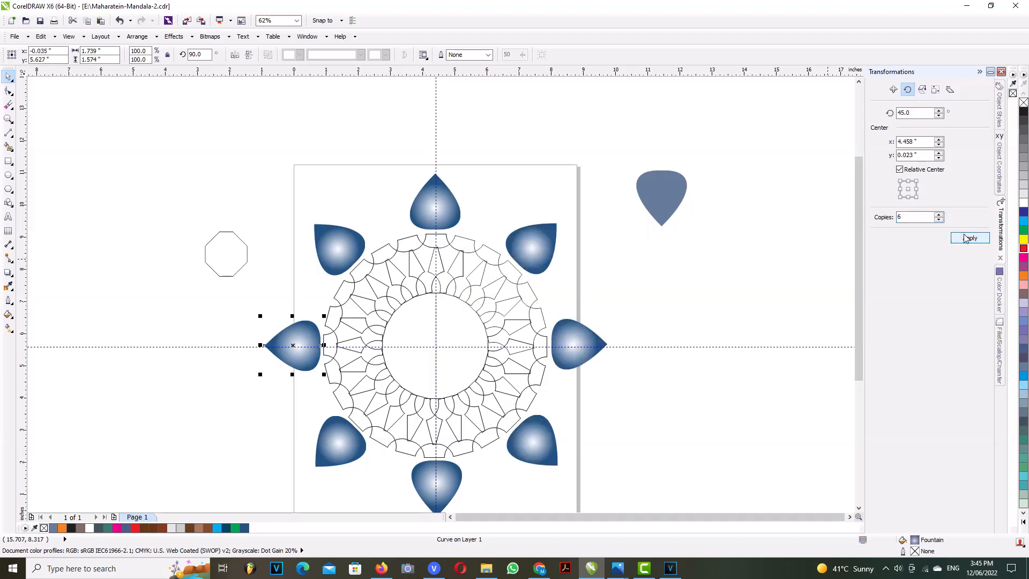
{"action": "left_click", "coordinate": [683, 308]}
- Select all eight blue petals around the ring and group them
{"action": "left_click", "coordinate": [441, 211]}
{"action": "left_click", "coordinate": [340, 248], "text": "shift"}
{"action": "left_click", "coordinate": [295, 345], "text": "shift"}
{"action": "left_click", "coordinate": [339, 437], "text": "shift"}
{"action": "left_click", "coordinate": [446, 476], "text": "shift"}
{"action": "left_click", "coordinate": [541, 447], "text": "shift"}
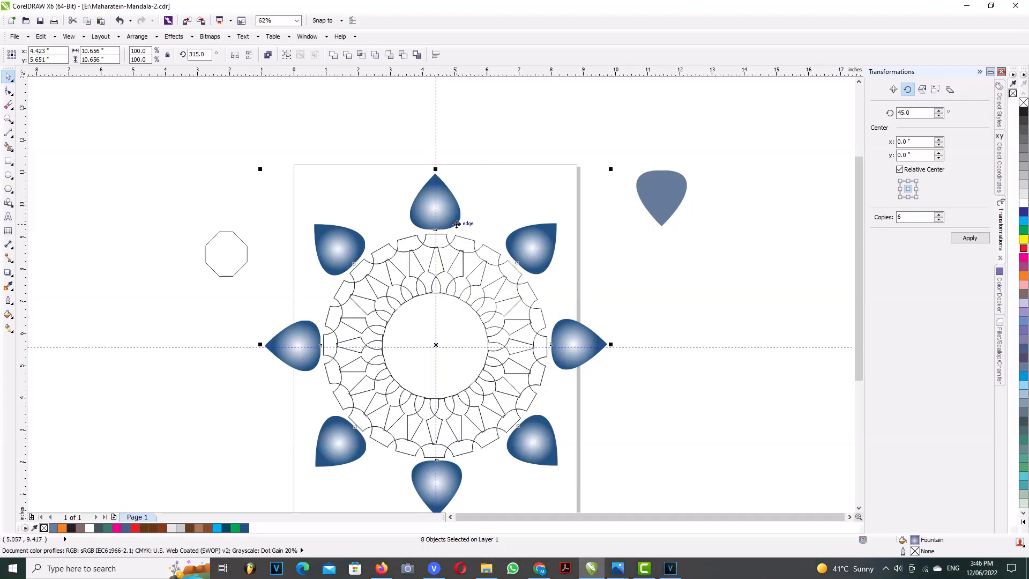
{"action": "key", "text": "ctrl+g"}
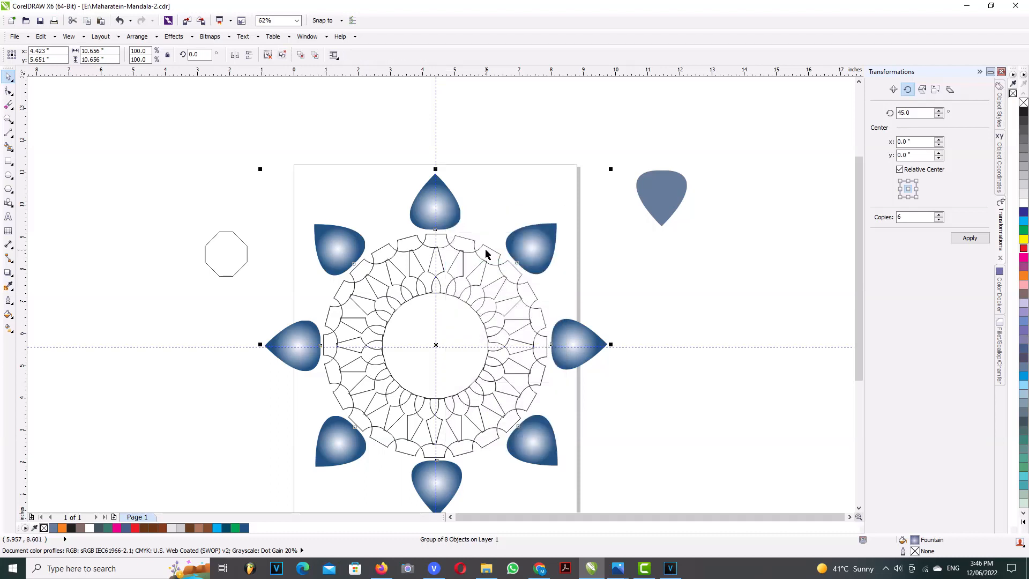
- Duplicate the blue petal group in place and rotate the copy about 22.4° so its petals fill the gaps
{"action": "right_click", "coordinate": [442, 208]}
{"action": "left_click", "coordinate": [479, 329]}
{"action": "right_click", "coordinate": [481, 210]}
{"action": "left_click", "coordinate": [527, 272]}
{"action": "left_click", "coordinate": [453, 212]}
{"action": "left_click_drag", "start_coordinate": [612, 169], "coordinate": [509, 172]}
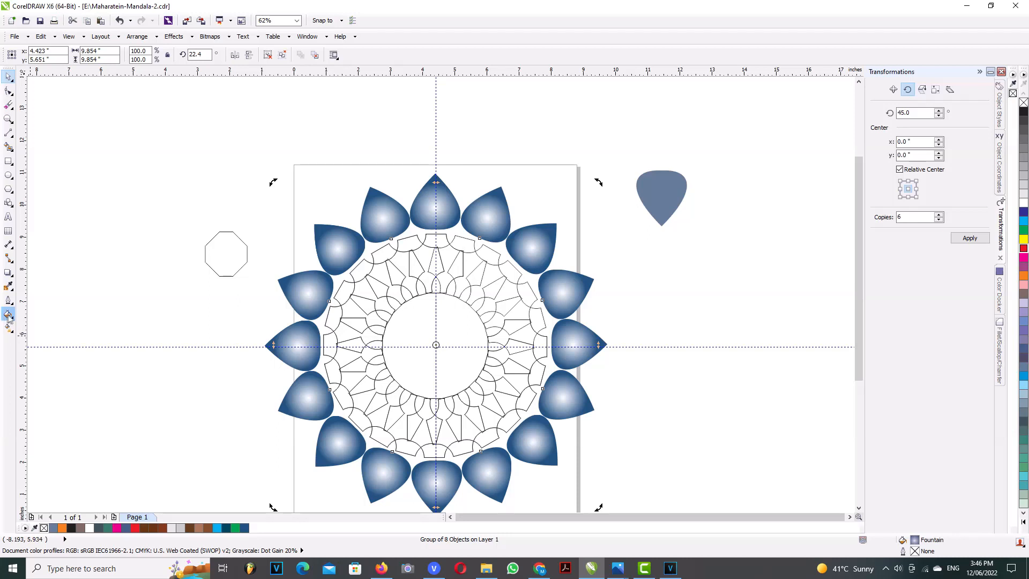
- Change the starting colour of the rotated petal group's radial fountain fill to dark purple
{"action": "left_click", "coordinate": [8, 317]}
{"action": "left_click", "coordinate": [40, 327]}
{"action": "left_click", "coordinate": [451, 288]}
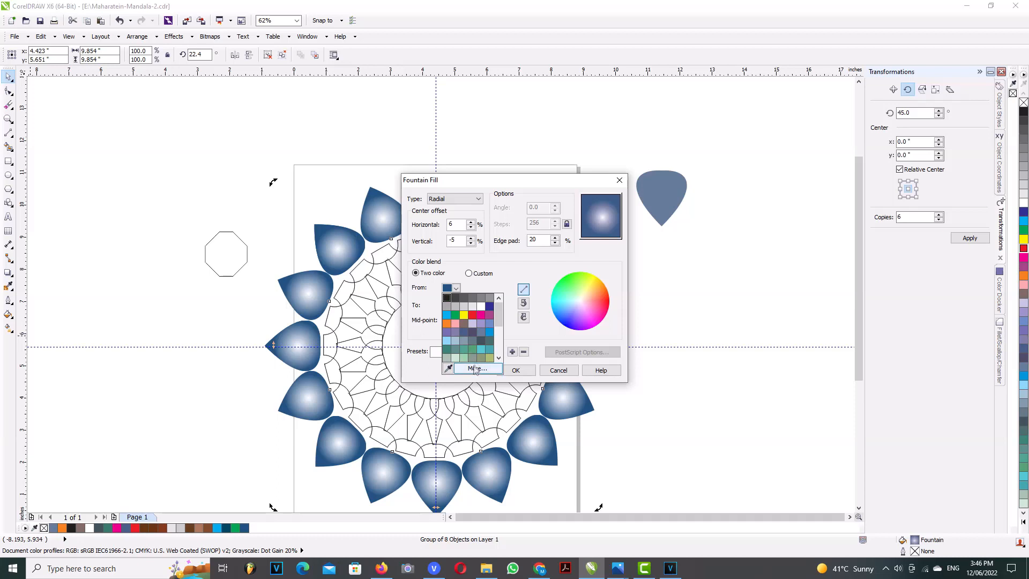
{"action": "left_click", "coordinate": [480, 332]}
{"action": "left_click", "coordinate": [516, 370]}
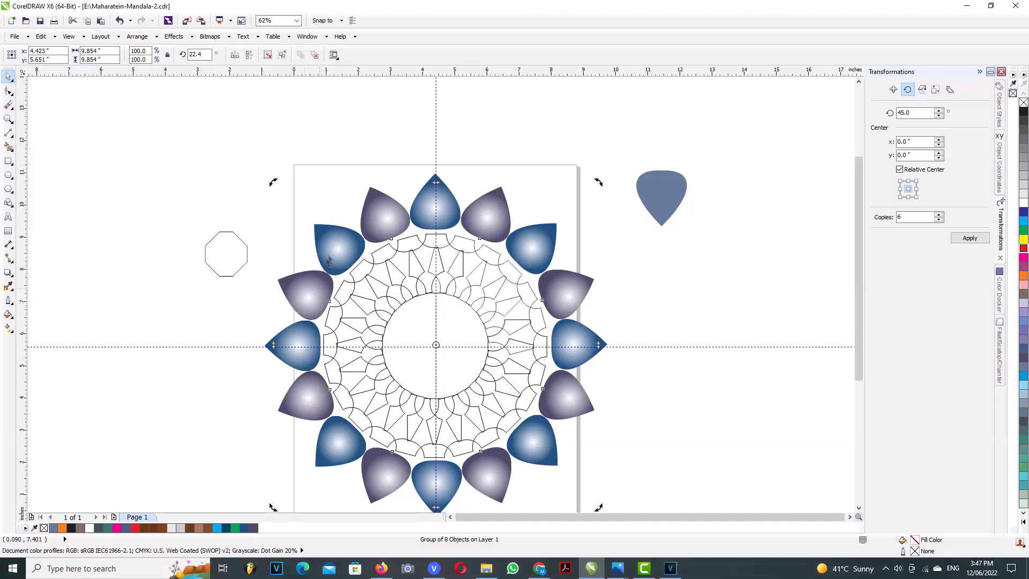
- Group the purple petals together with the blue petals
{"action": "left_click", "coordinate": [372, 205]}
{"action": "right_click", "coordinate": [371, 200]}
{"action": "left_click", "coordinate": [657, 284]}
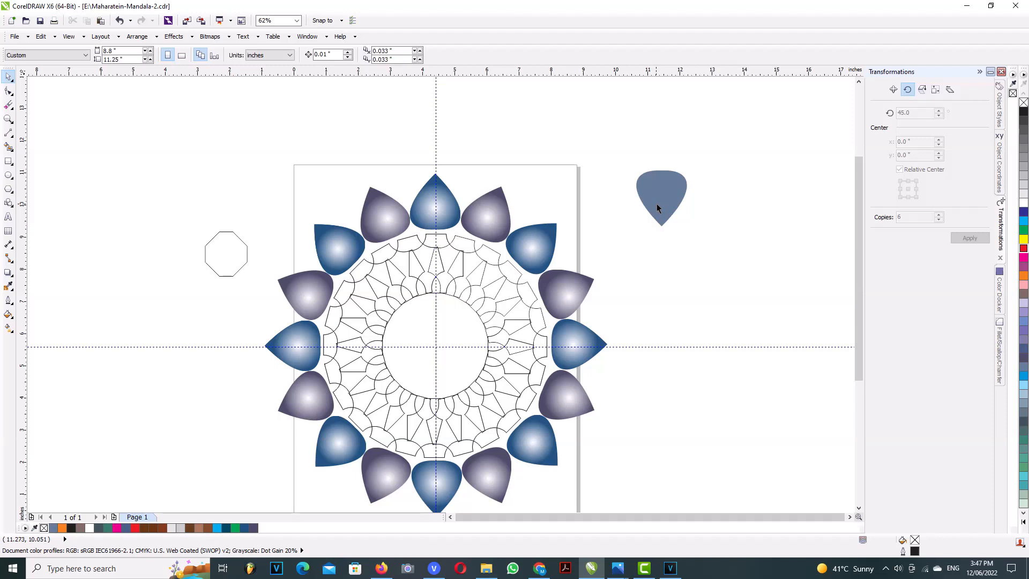
- Duplicate the combined petal group, enlarge the copy to about 124.9% and move it roughly over the mandala
{"action": "left_click", "coordinate": [492, 214]}
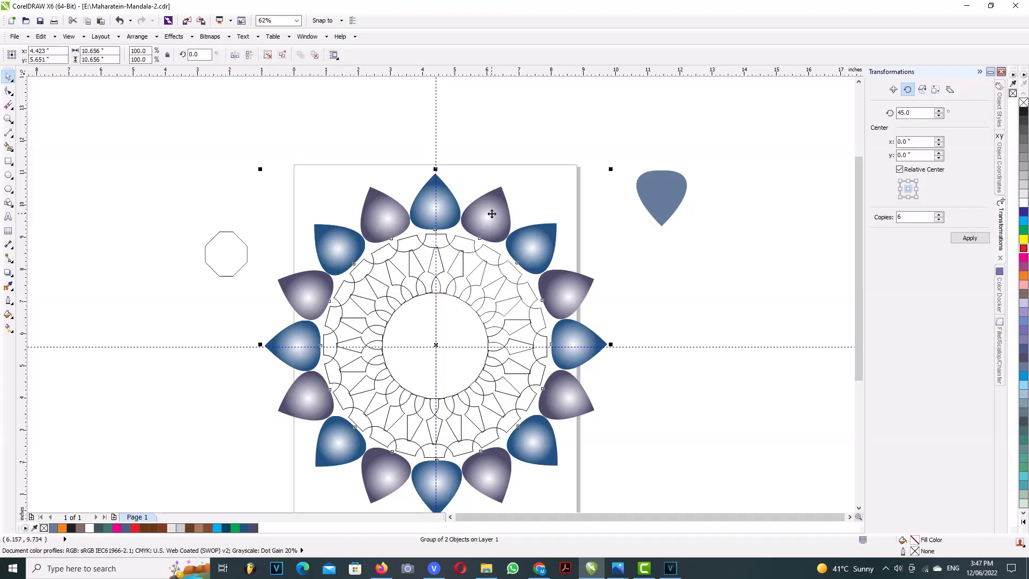
{"action": "right_click", "coordinate": [492, 213]}
{"action": "left_click", "coordinate": [523, 324]}
{"action": "right_click", "coordinate": [471, 175]}
{"action": "left_click", "coordinate": [496, 247]}
{"action": "left_click_drag", "start_coordinate": [609, 169], "coordinate": [693, 92]}
{"action": "left_click_drag", "start_coordinate": [480, 134], "coordinate": [433, 161]}
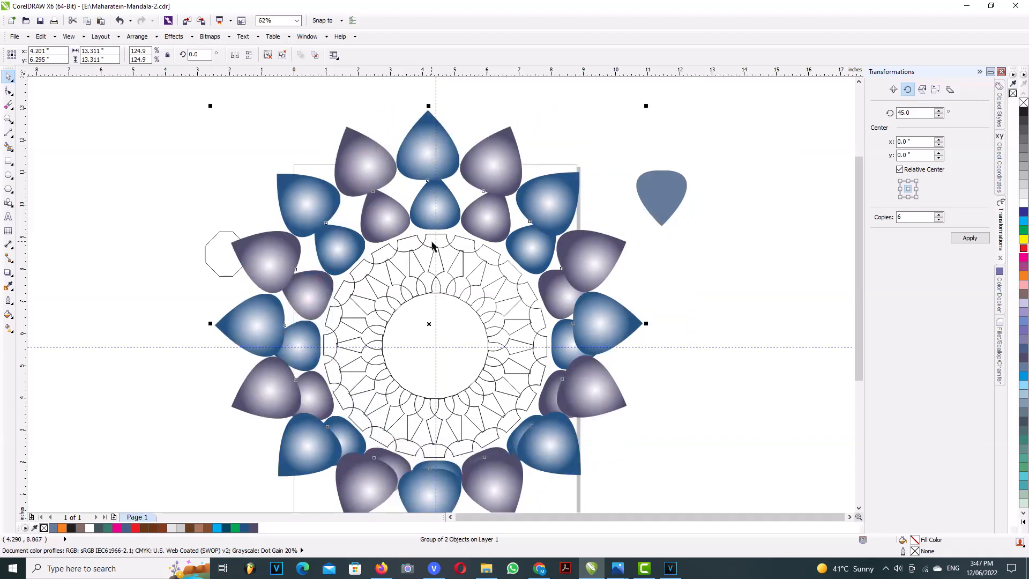
- Align the centre of the enlarged petal group with the centre of the scalloped ring
{"action": "left_click", "coordinate": [461, 280], "text": "shift"}
{"action": "key", "text": "e"}
{"action": "key", "text": "c"}
{"action": "key", "text": "ctrl+g"}
- Move the octagon farther off the page, clear of the enlarged petals
{"action": "left_click", "coordinate": [222, 255]}
{"action": "left_click_drag", "start_coordinate": [223, 255], "coordinate": [69, 242]}
{"action": "left_click", "coordinate": [313, 230]}
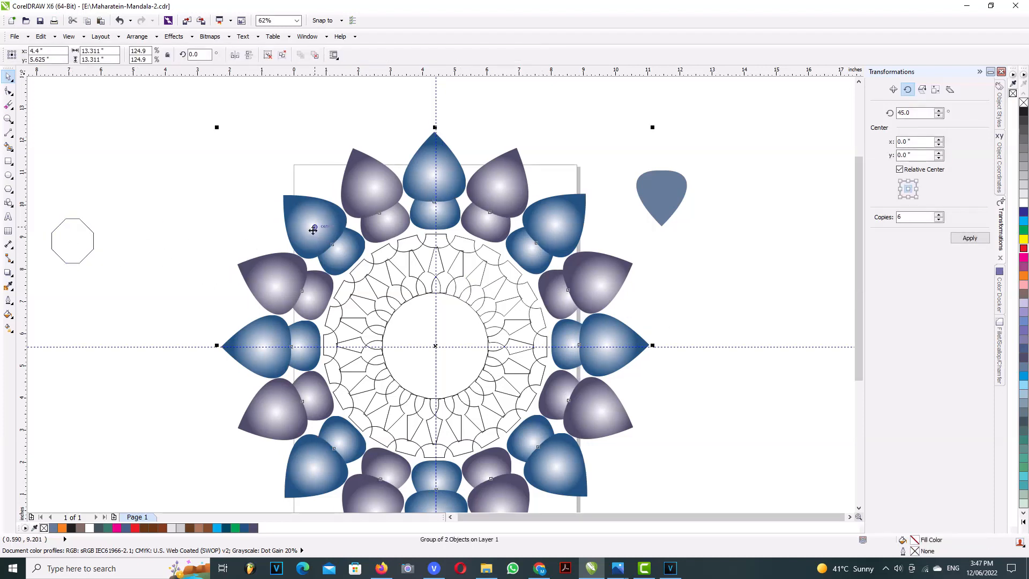
{"action": "scroll", "coordinate": [685, 359], "scroll_direction": "down", "scroll_amount": 1}
{"action": "scroll", "coordinate": [673, 319], "scroll_direction": "up", "scroll_amount": 1}
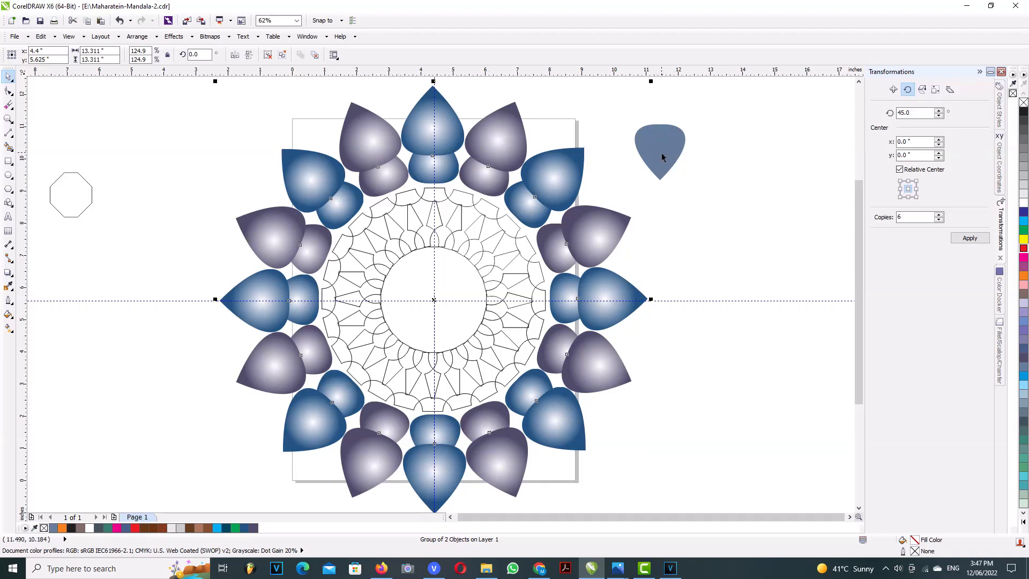
{"action": "left_click", "coordinate": [683, 213]}
- Give the enlarged petal group a white outline 0.5 mm wide
{"action": "left_click", "coordinate": [502, 138]}
{"action": "left_click", "coordinate": [8, 300]}
{"action": "left_click", "coordinate": [43, 318]}
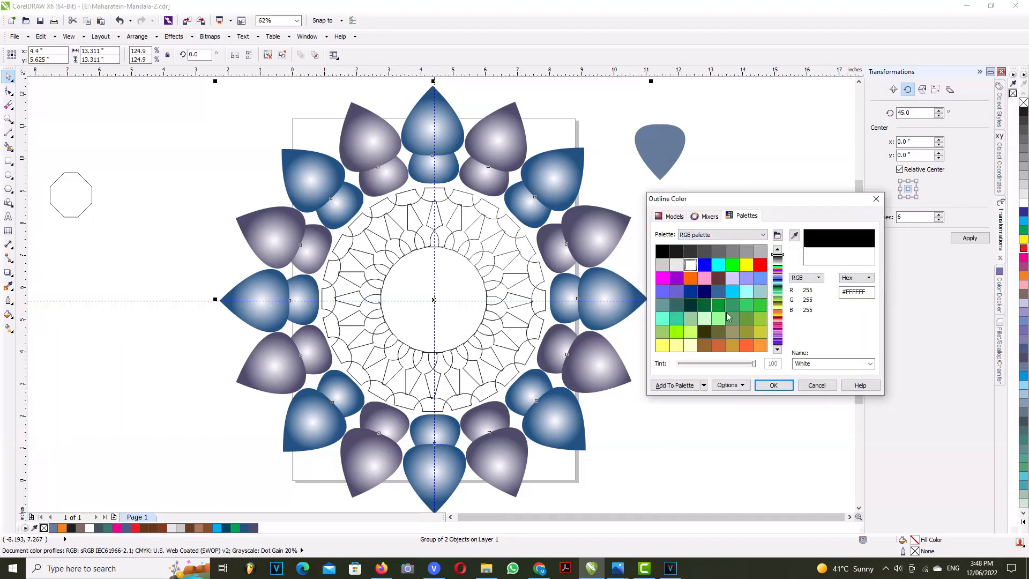
{"action": "left_click", "coordinate": [772, 385]}
{"action": "left_click", "coordinate": [8, 300]}
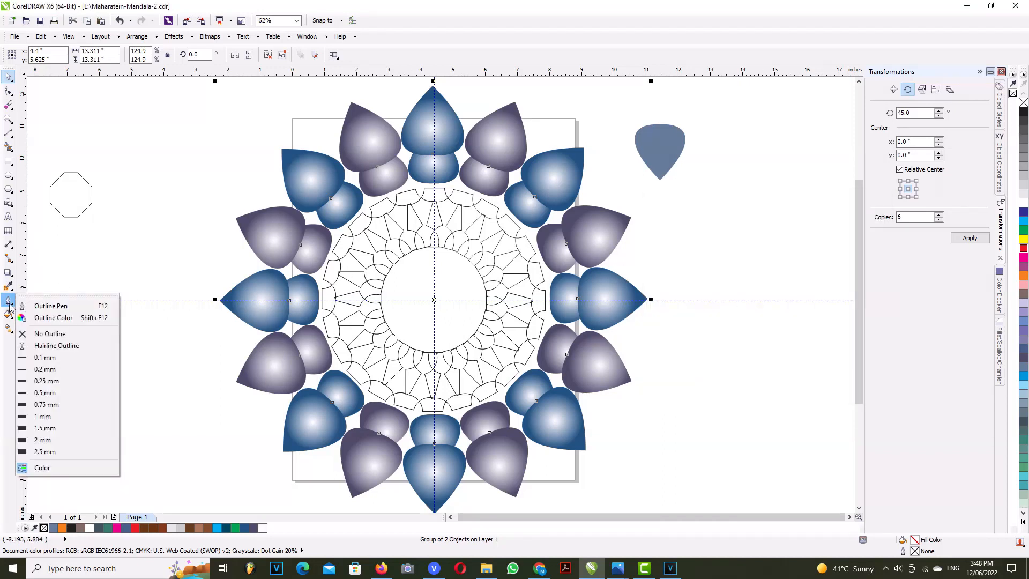
{"action": "left_click", "coordinate": [59, 306]}
{"action": "left_click", "coordinate": [455, 223]}
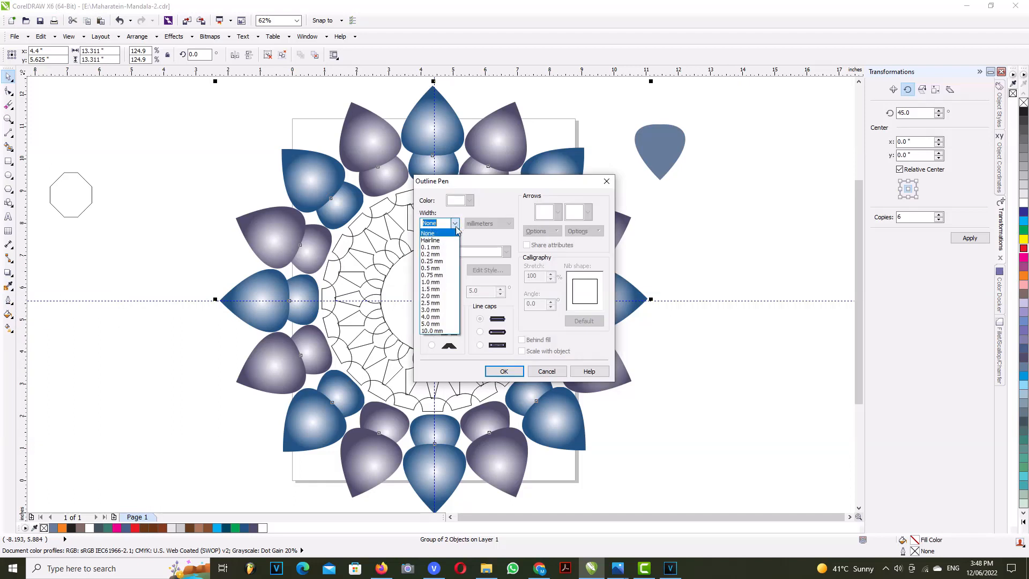
{"action": "left_click", "coordinate": [436, 268]}
{"action": "left_click", "coordinate": [502, 370]}
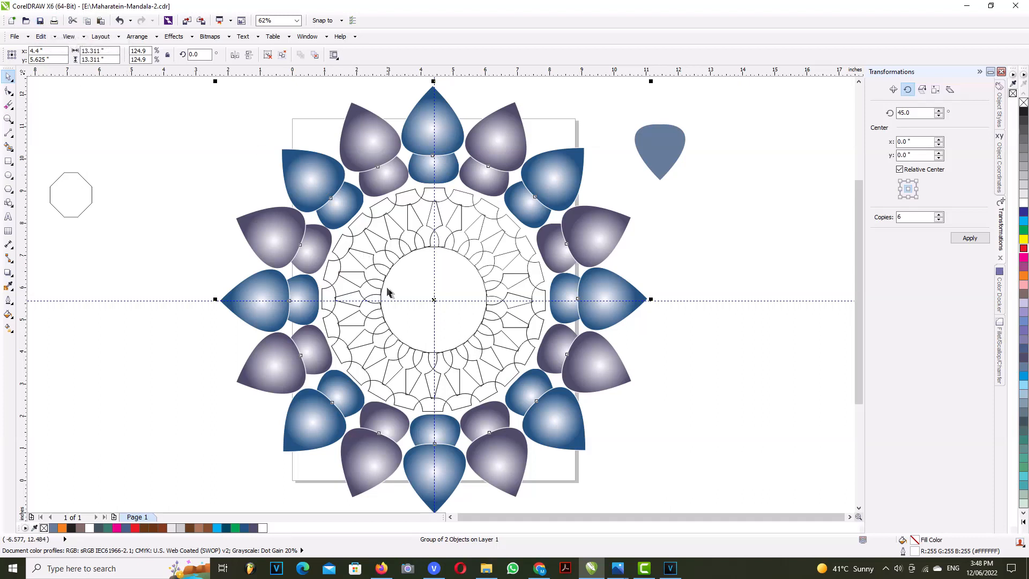
- Draw a circle about 11.75 in across and place it off the page, clear of the mandala
{"action": "left_click", "coordinate": [9, 177]}
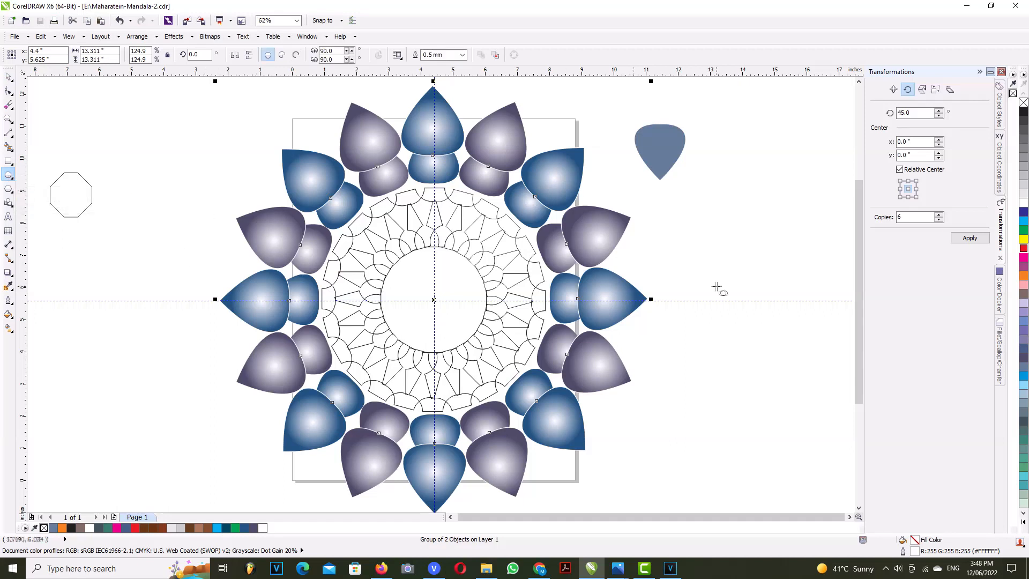
{"action": "left_click_drag", "start_coordinate": [741, 438], "coordinate": [358, 80]}
{"action": "left_click", "coordinate": [6, 79]}
{"action": "left_click_drag", "start_coordinate": [712, 231], "coordinate": [526, 278]}
{"action": "scroll", "coordinate": [765, 292], "scroll_direction": "down", "scroll_amount": 5}
{"action": "left_click_drag", "start_coordinate": [748, 263], "coordinate": [762, 374]}
{"action": "right_click", "coordinate": [699, 307]}
{"action": "left_click", "coordinate": [712, 362]}
{"action": "left_click", "coordinate": [528, 287]}
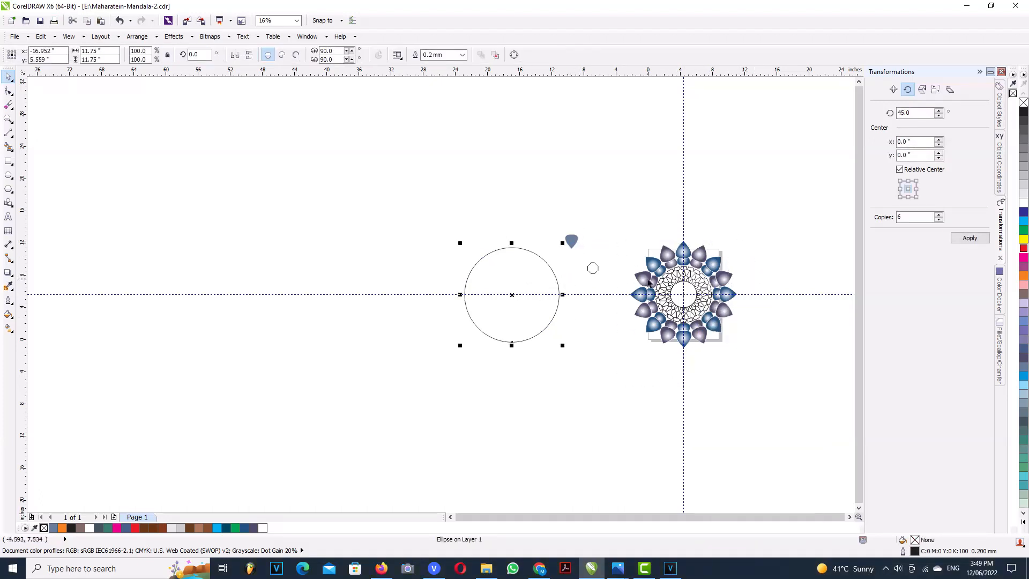
- Send the large circle to the back of the page
{"action": "left_click", "coordinate": [683, 251]}
{"action": "left_click", "coordinate": [682, 251]}
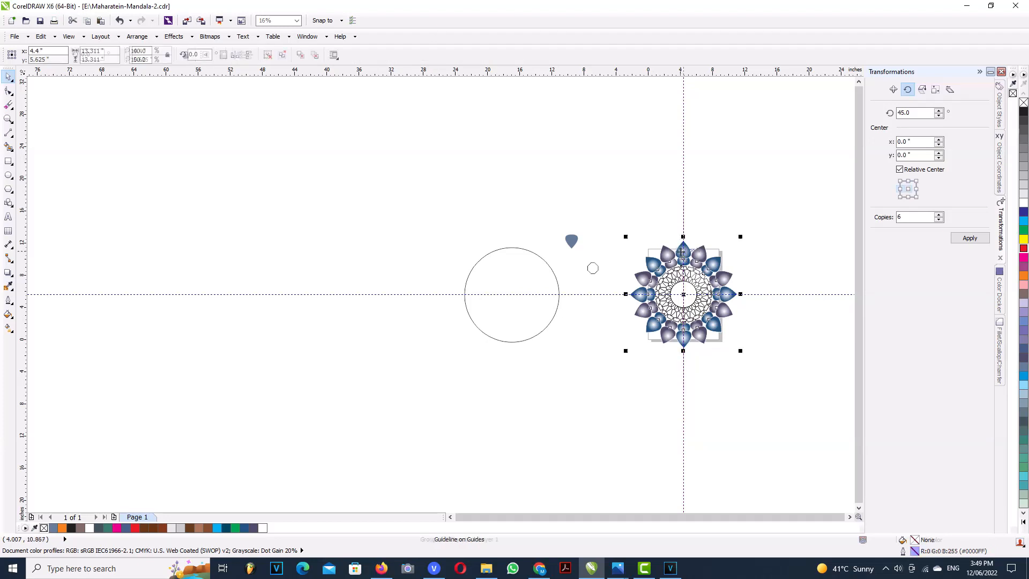
{"action": "left_click", "coordinate": [558, 288]}
{"action": "right_click", "coordinate": [521, 271]}
{"action": "mouse_move", "coordinate": [584, 432]}
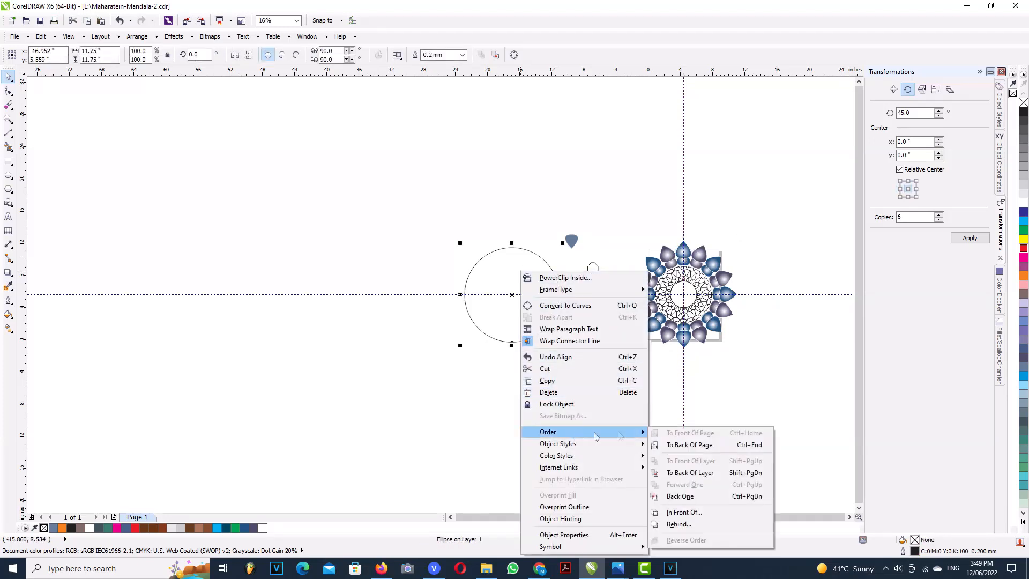
{"action": "left_click", "coordinate": [675, 445]}
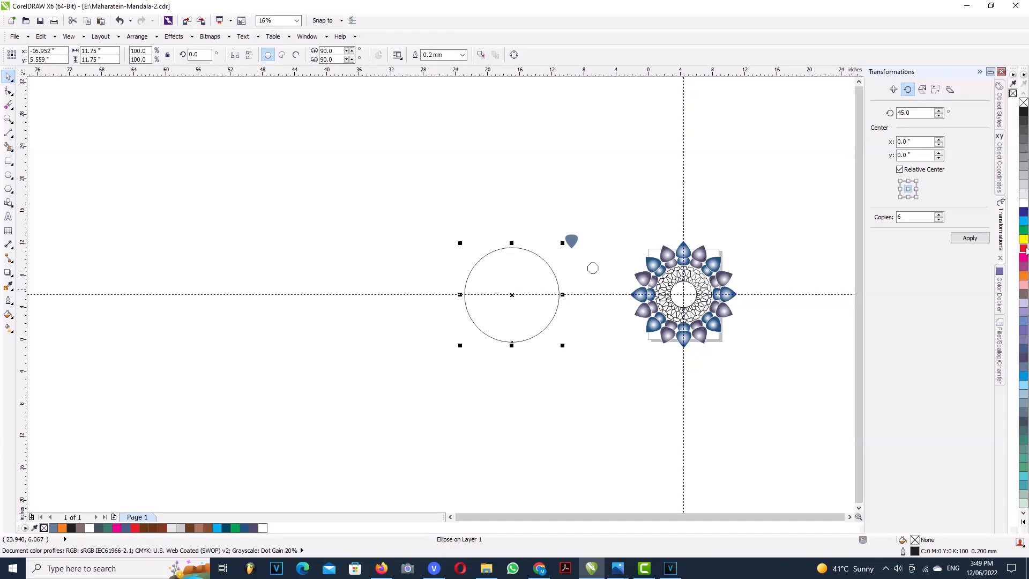
- Fill the large circle with black and centre it behind the mandala
{"action": "left_click", "coordinate": [1023, 112]}
{"action": "key", "text": "p"}
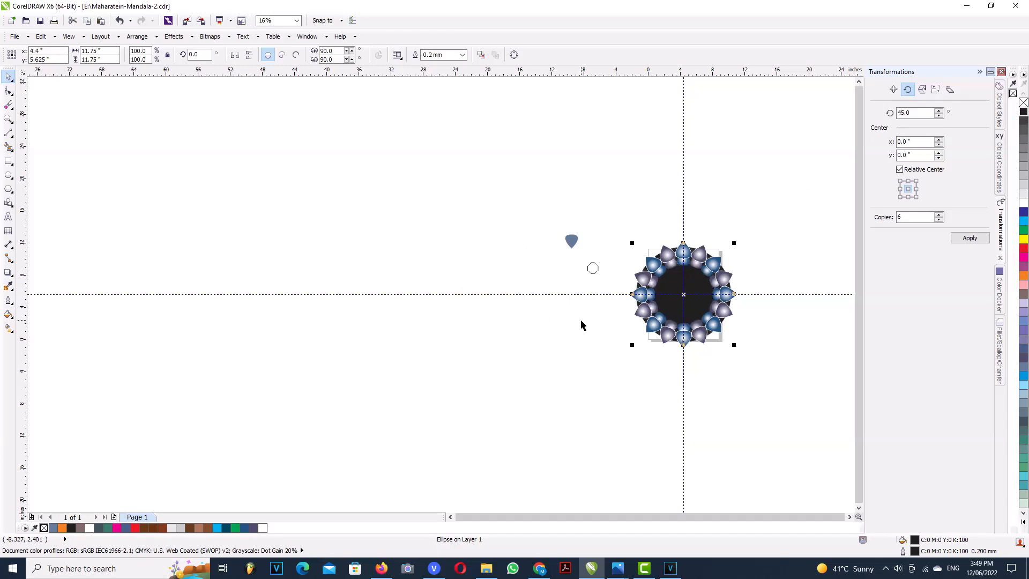
- Try shrinking the background circle, undo that, and recolour its fill to blue C60 M40 Y0 K0
{"action": "scroll", "coordinate": [732, 283], "scroll_direction": "up", "scroll_amount": 2}
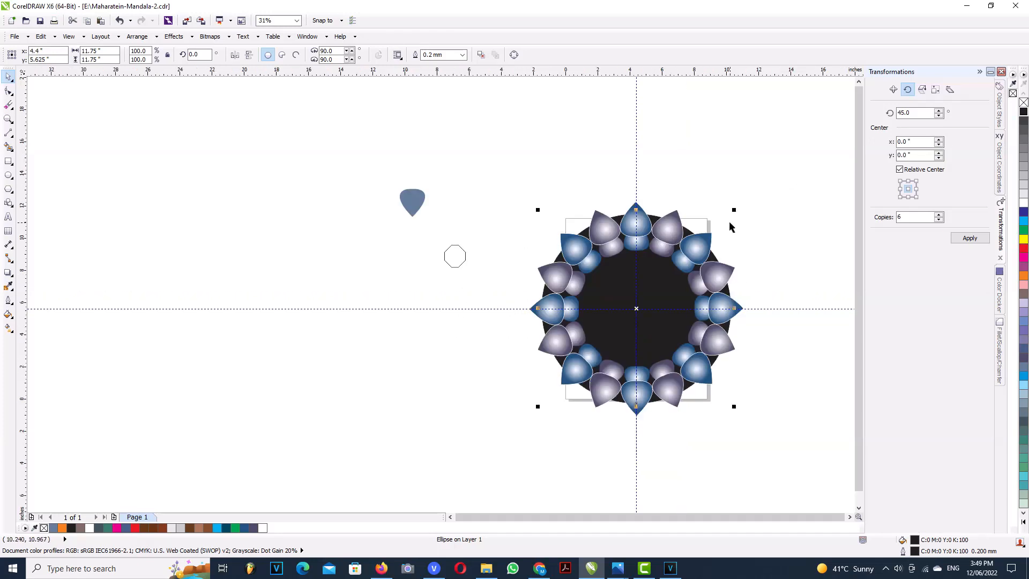
{"action": "left_click_drag", "start_coordinate": [733, 210], "coordinate": [668, 275]}
{"action": "key", "text": "ctrl+z"}
{"action": "left_click", "coordinate": [1024, 321]}
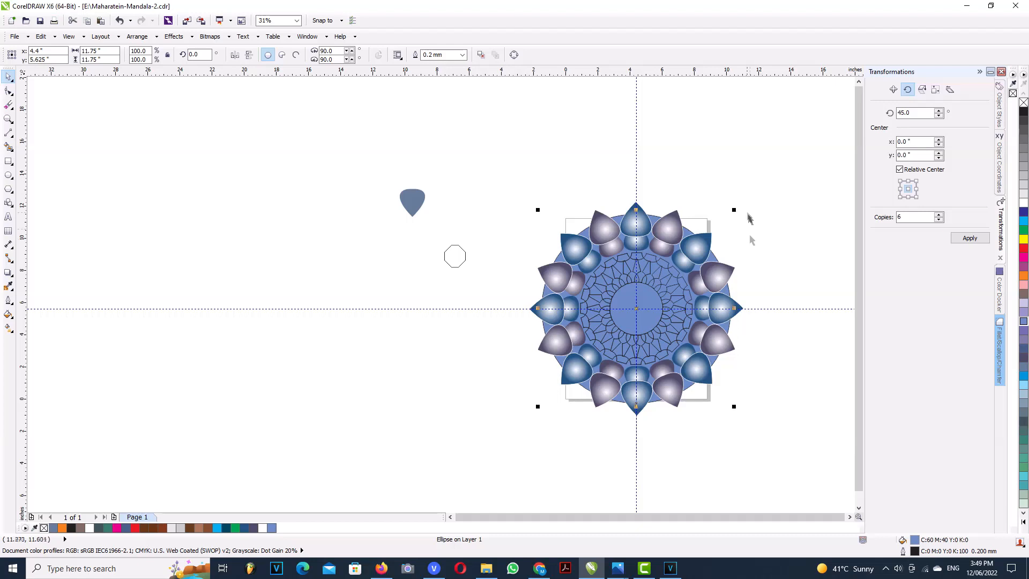
{"action": "left_click", "coordinate": [771, 264]}
- Set the outline colour of the mandala's central line pattern group to white
{"action": "left_click", "coordinate": [657, 276]}
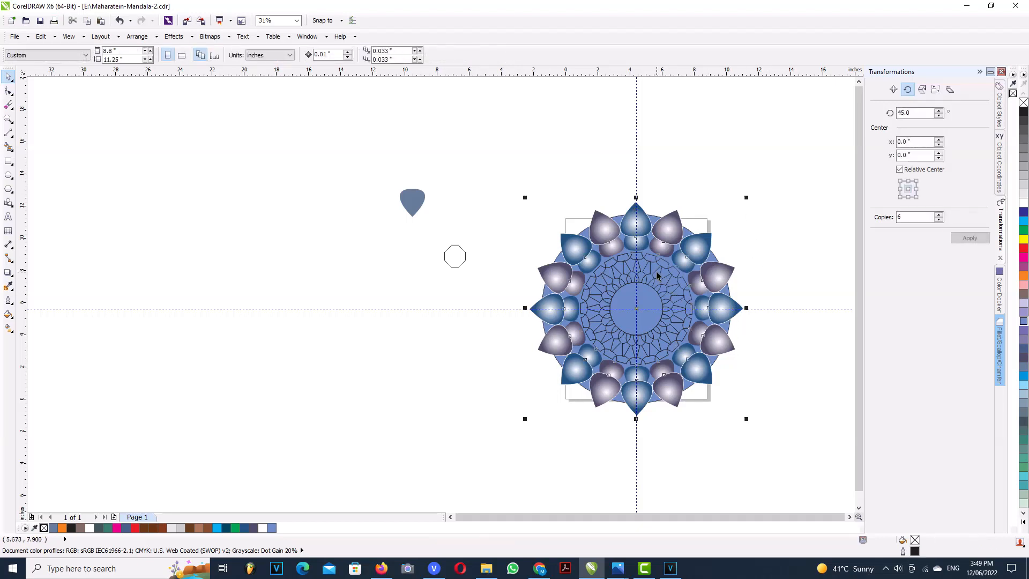
{"action": "right_click", "coordinate": [657, 274]}
{"action": "left_click", "coordinate": [692, 321]}
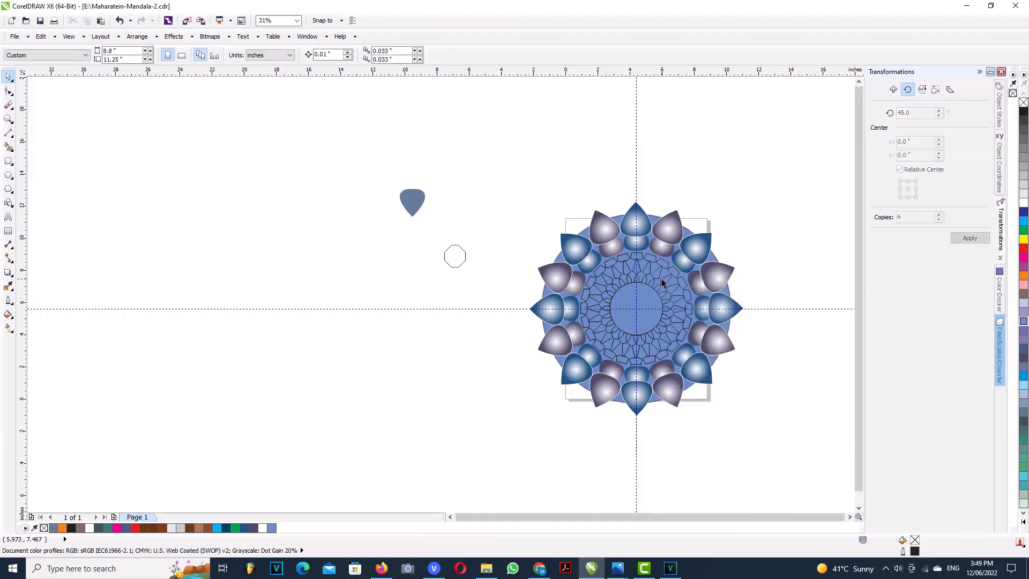
{"action": "left_click", "coordinate": [9, 302]}
{"action": "left_click", "coordinate": [40, 316]}
{"action": "left_click", "coordinate": [691, 265]}
{"action": "left_click", "coordinate": [773, 386]}
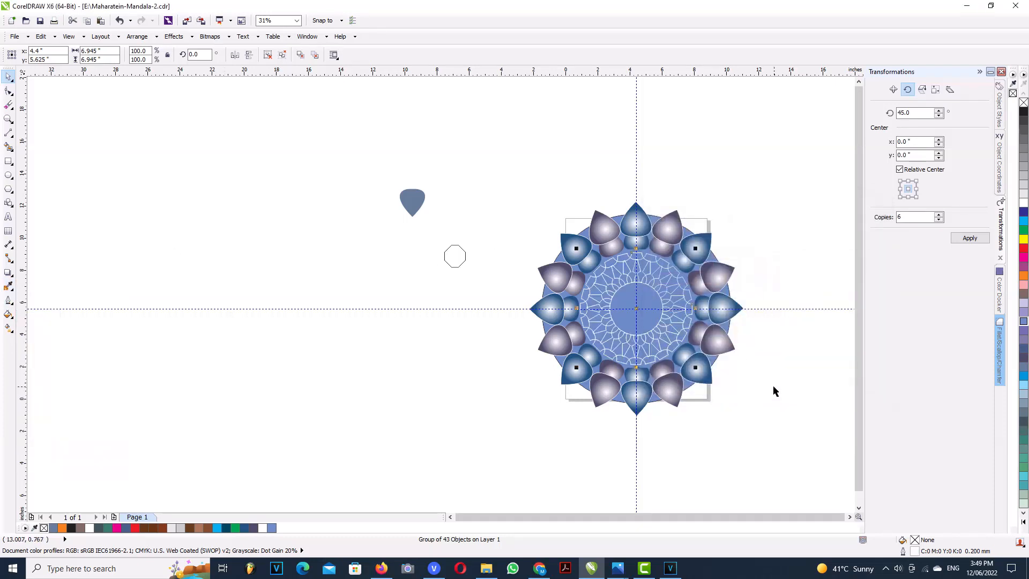
{"action": "left_click", "coordinate": [782, 279]}
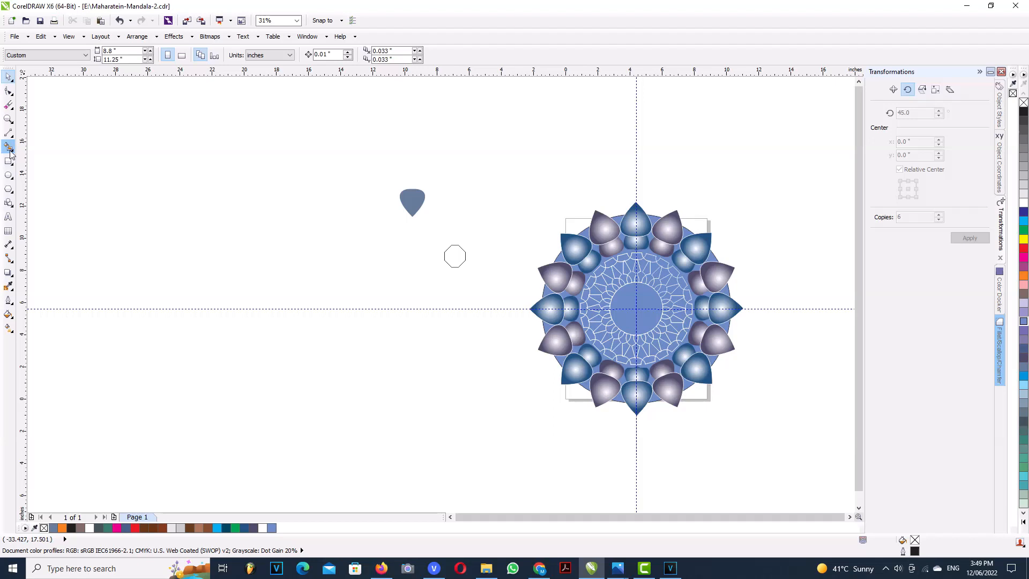
- Create a filled shape in the mandala's central circle with Smart Fill and colour it 90% black
{"action": "left_click", "coordinate": [9, 146]}
{"action": "left_click", "coordinate": [641, 304]}
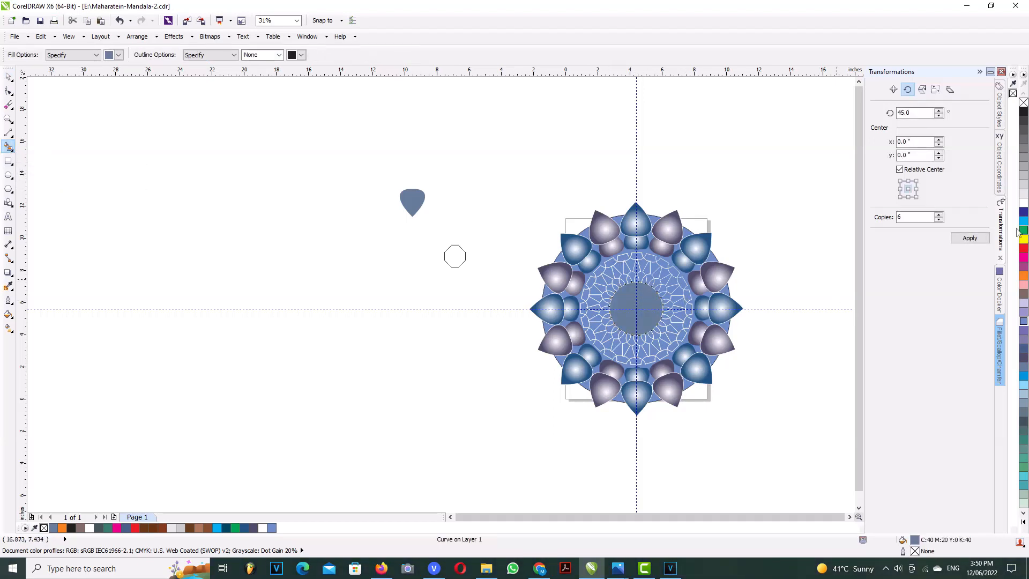
{"action": "left_click", "coordinate": [1024, 121]}
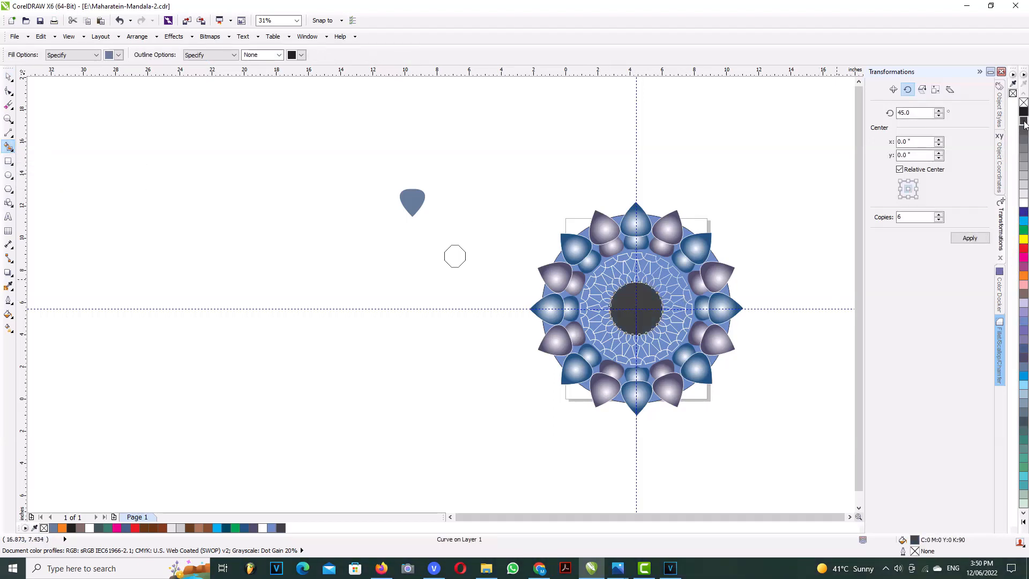
{"action": "left_click", "coordinate": [8, 77]}
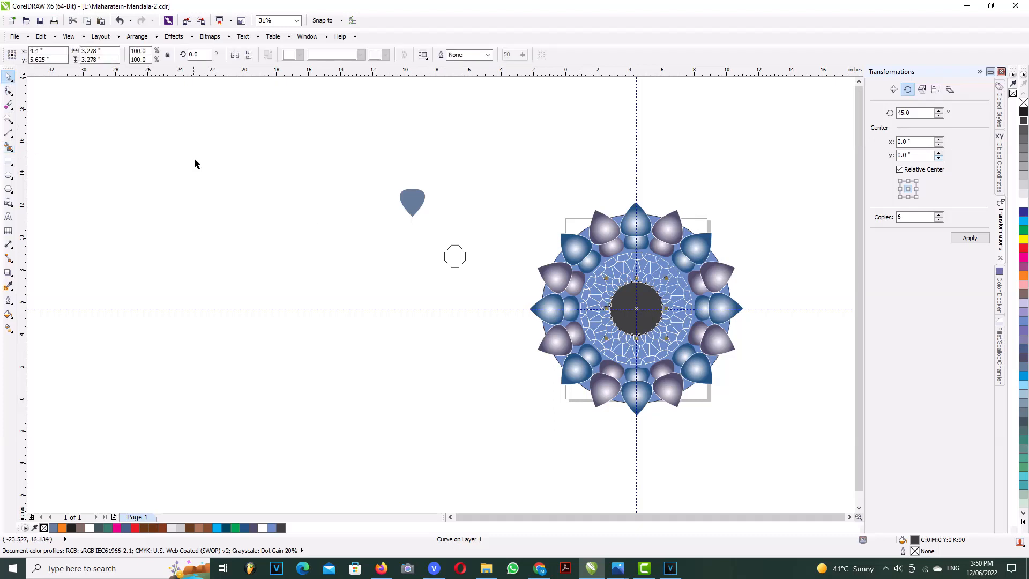
{"action": "left_click", "coordinate": [630, 216]}
{"action": "left_click_drag", "start_coordinate": [631, 216], "coordinate": [551, 216]}
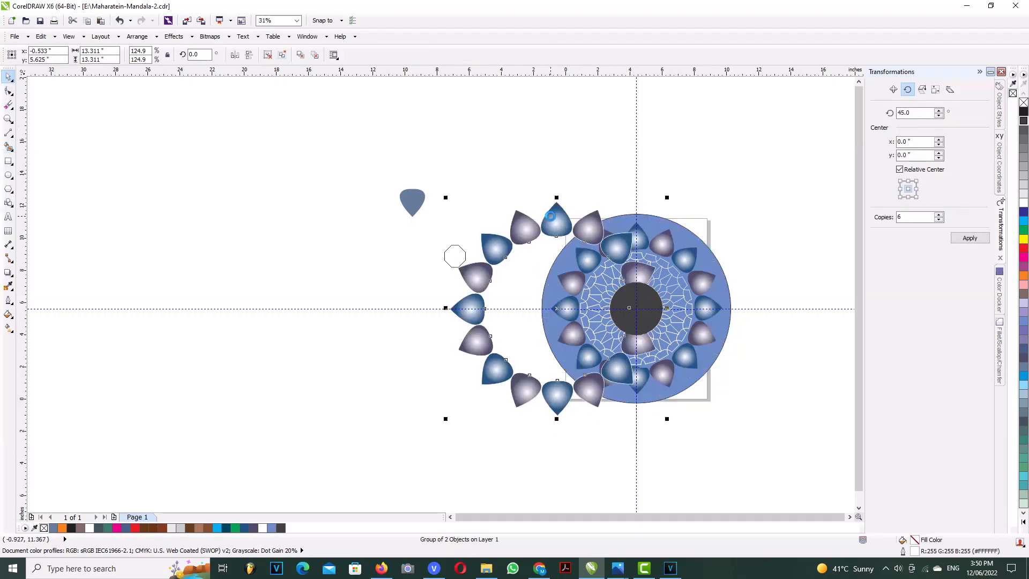
{"action": "key", "text": "ctrl+z"}
{"action": "left_click_drag", "start_coordinate": [632, 247], "coordinate": [499, 260]}
{"action": "key", "text": "ctrl+z"}
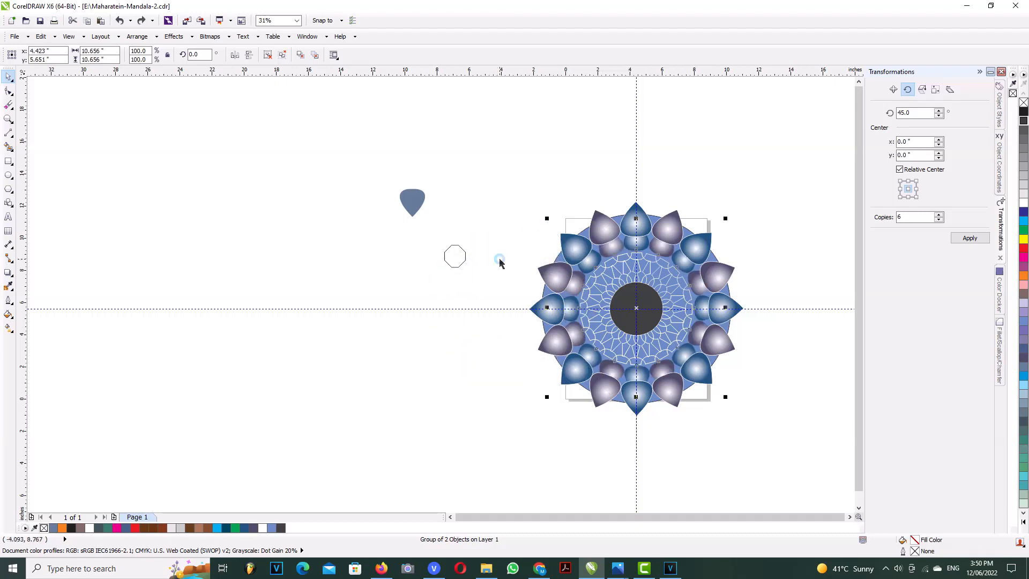
- Place a copy of the smaller petal ring beside the mandala and bring the original ring to the front of the page
{"action": "key", "text": "shift+Page_Up"}
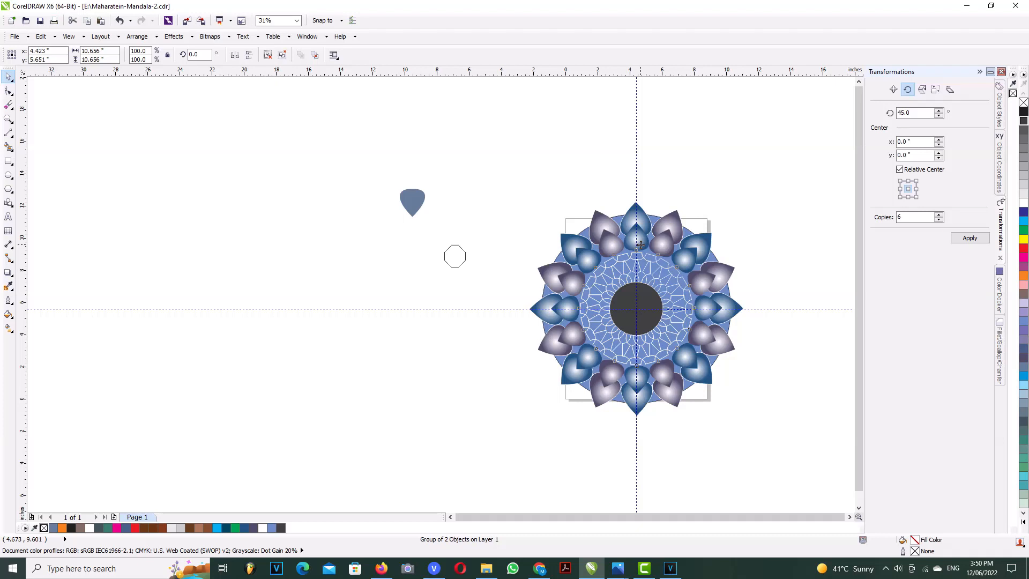
{"action": "left_click_drag", "start_coordinate": [640, 245], "coordinate": [329, 293]}
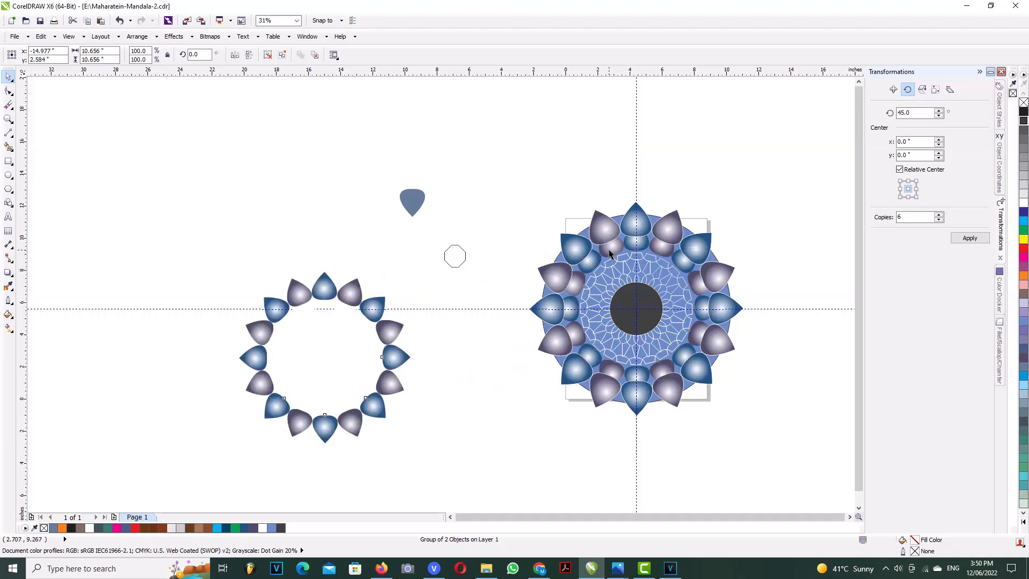
{"action": "right_click", "coordinate": [609, 254]}
{"action": "mouse_move", "coordinate": [652, 409]}
{"action": "left_click", "coordinate": [758, 414]}
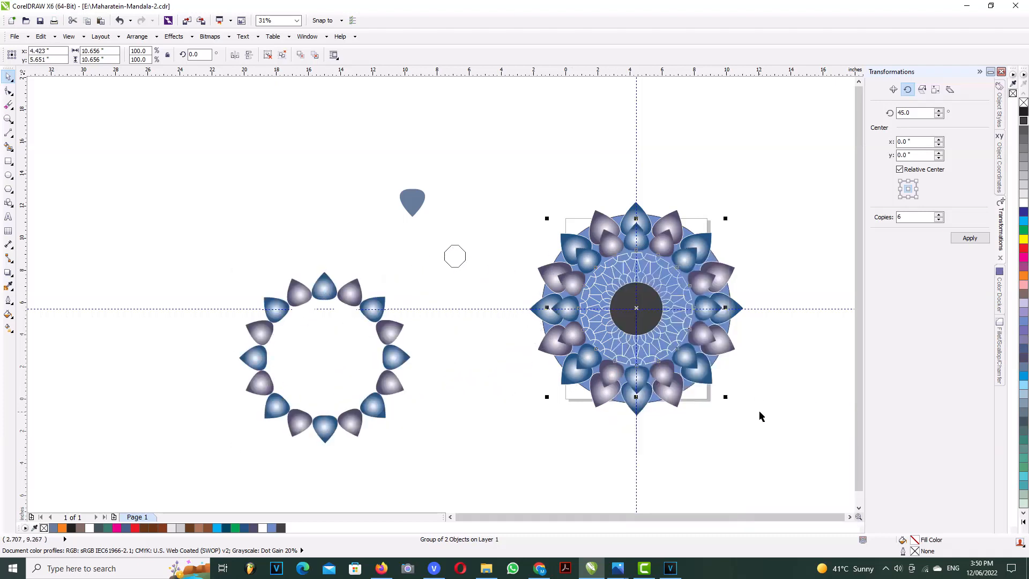
- Scale the copied petal ring down to 33% (about 3.511 in) and centre it on the mandala
{"action": "left_click", "coordinate": [375, 307]}
{"action": "left_click_drag", "start_coordinate": [413, 267], "coordinate": [470, 364]}
{"action": "key", "text": "p"}
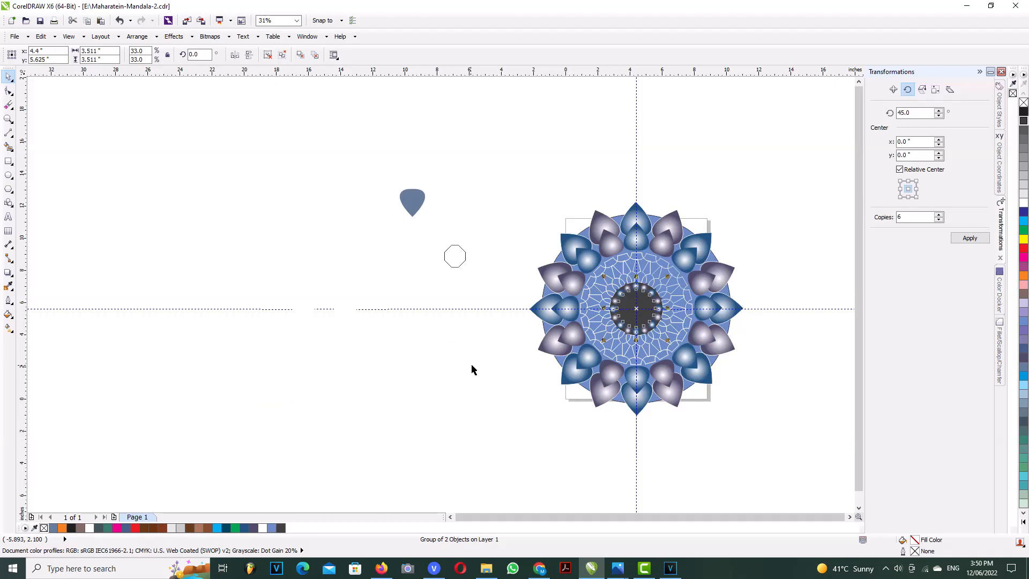
- Give the small central petal ring a white outline 0.1 mm wide
{"action": "scroll", "coordinate": [719, 338], "scroll_direction": "up", "scroll_amount": 2}
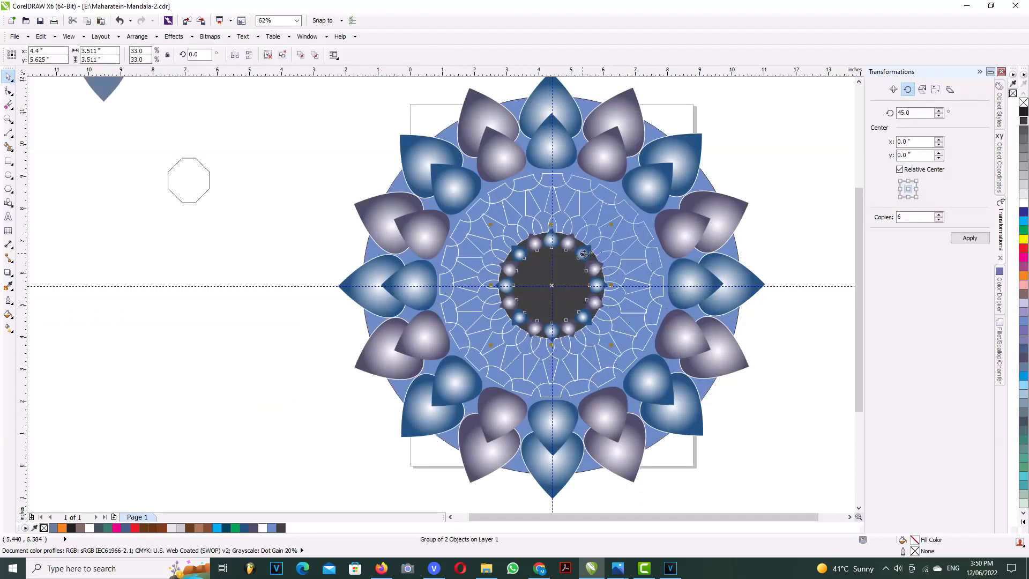
{"action": "left_click", "coordinate": [8, 286]}
{"action": "left_click", "coordinate": [48, 315]}
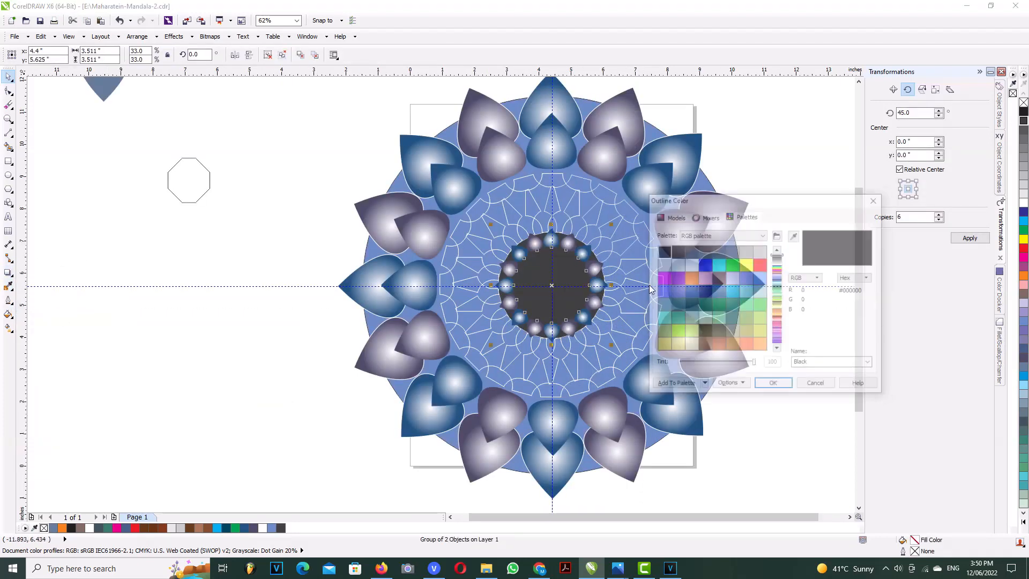
{"action": "left_click", "coordinate": [773, 384]}
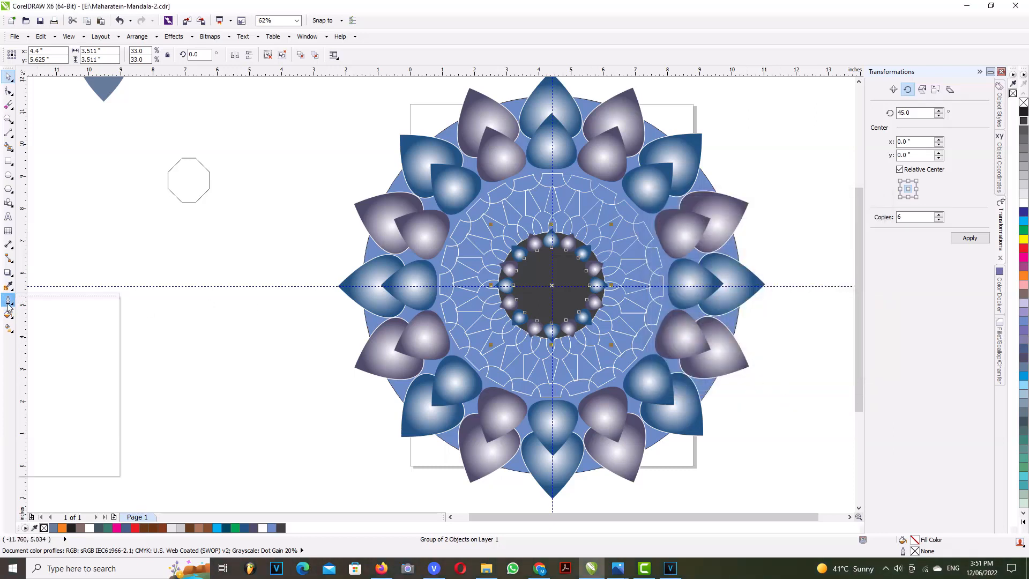
{"action": "key", "text": "F12"}
{"action": "left_click", "coordinate": [454, 223]}
{"action": "left_click", "coordinate": [436, 246]}
{"action": "left_click", "coordinate": [503, 371]}
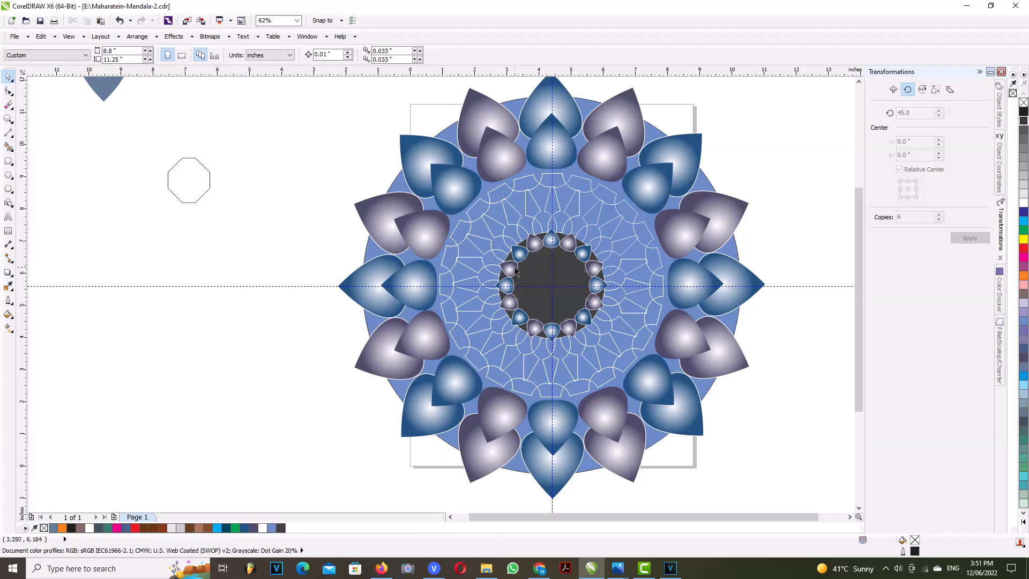
- Copy and paste the small petal ring, then scale the copy to about 22.7% (2.414 in), centred in the dark circle
{"action": "right_click", "coordinate": [551, 241]}
{"action": "left_click", "coordinate": [578, 364]}
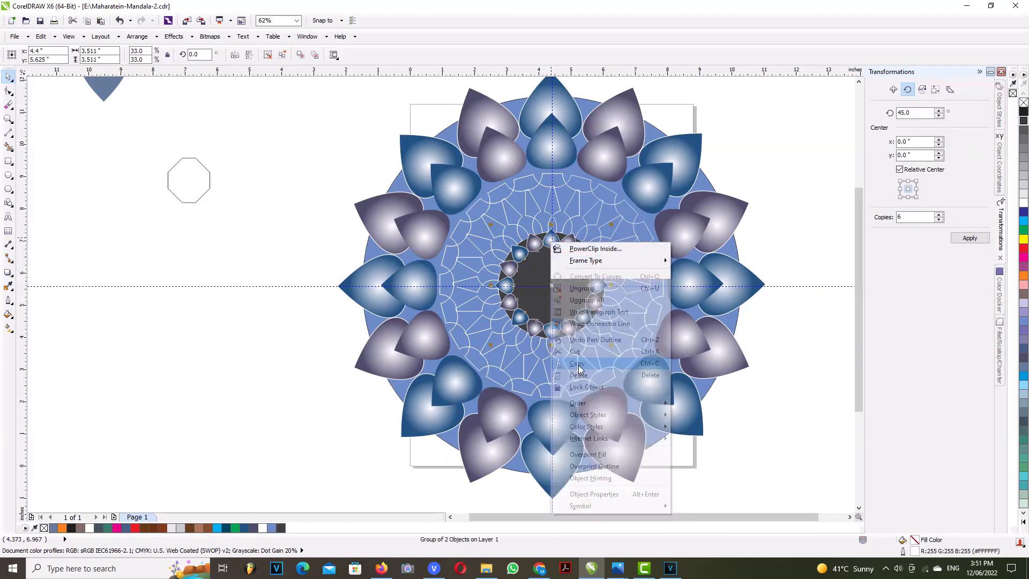
{"action": "left_click", "coordinate": [298, 345]}
{"action": "left_click", "coordinate": [329, 321]}
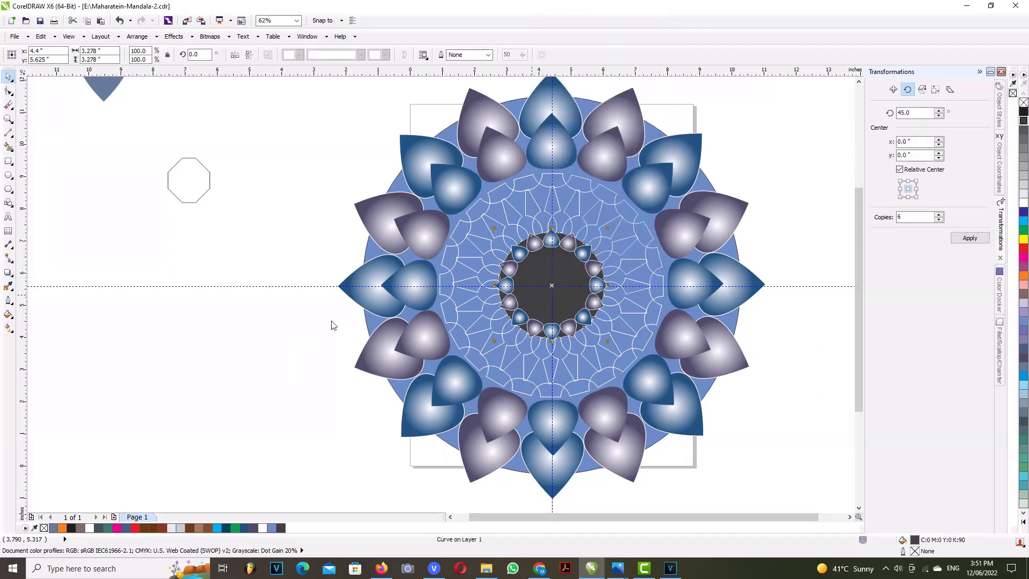
{"action": "right_click", "coordinate": [330, 320]}
{"action": "left_click", "coordinate": [356, 391]}
{"action": "left_click_drag", "start_coordinate": [610, 227], "coordinate": [580, 265]}
{"action": "key", "text": "p"}
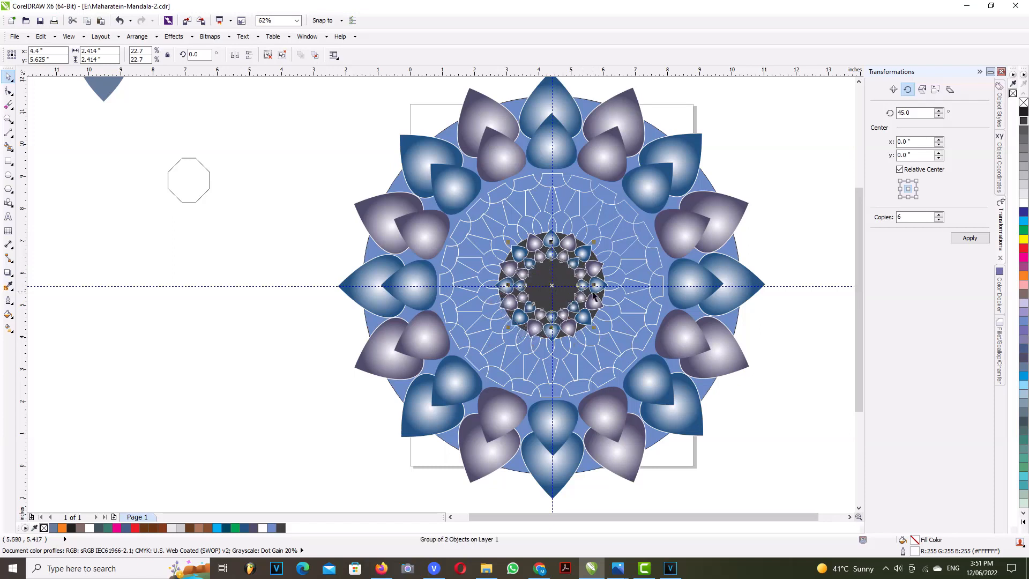
- Duplicate the innermost petal ring and scale the copy to about 14.4% (1.533 in) around the same centre
{"action": "right_click", "coordinate": [552, 256]}
{"action": "left_click", "coordinate": [529, 280]}
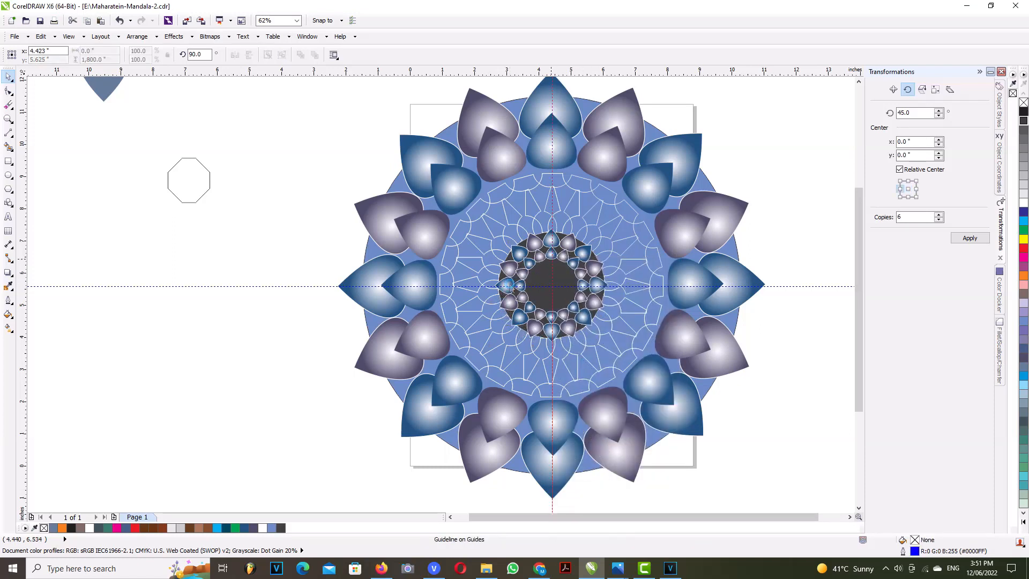
{"action": "left_click", "coordinate": [507, 284]}
{"action": "left_click", "coordinate": [593, 317]}
{"action": "left_click", "coordinate": [528, 266]}
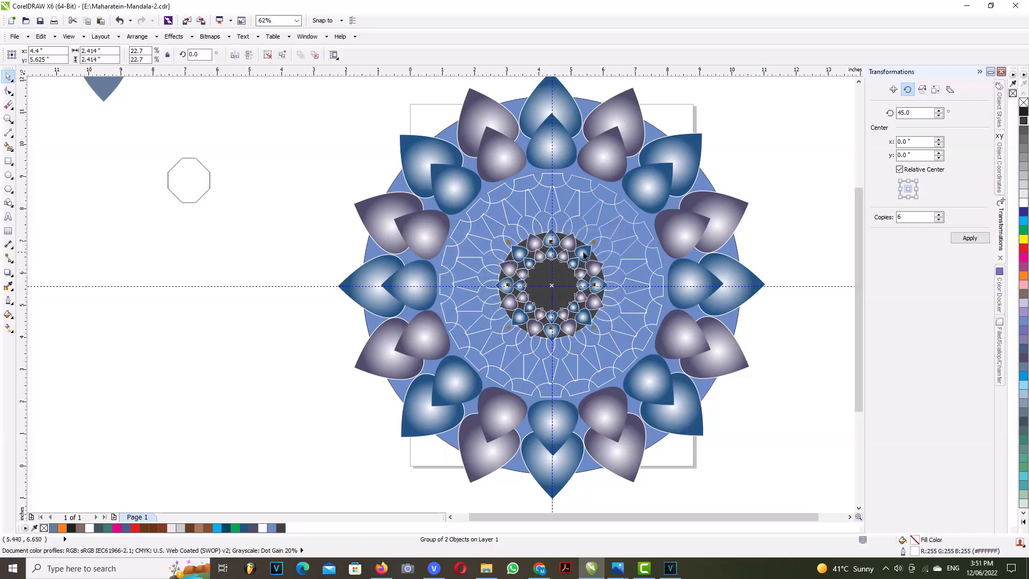
{"action": "left_click_drag", "start_coordinate": [593, 242], "coordinate": [578, 269]}
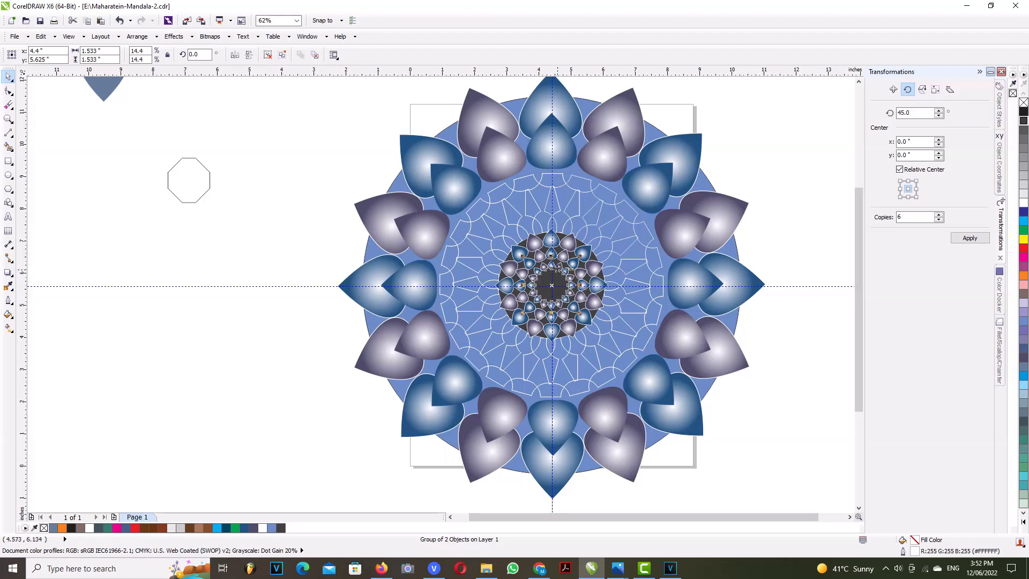
- Duplicate the innermost petal ring and scale the copy to about 8.6% (0.92 in) around the mandala's centre
{"action": "right_click", "coordinate": [556, 268]}
{"action": "left_click", "coordinate": [586, 391]}
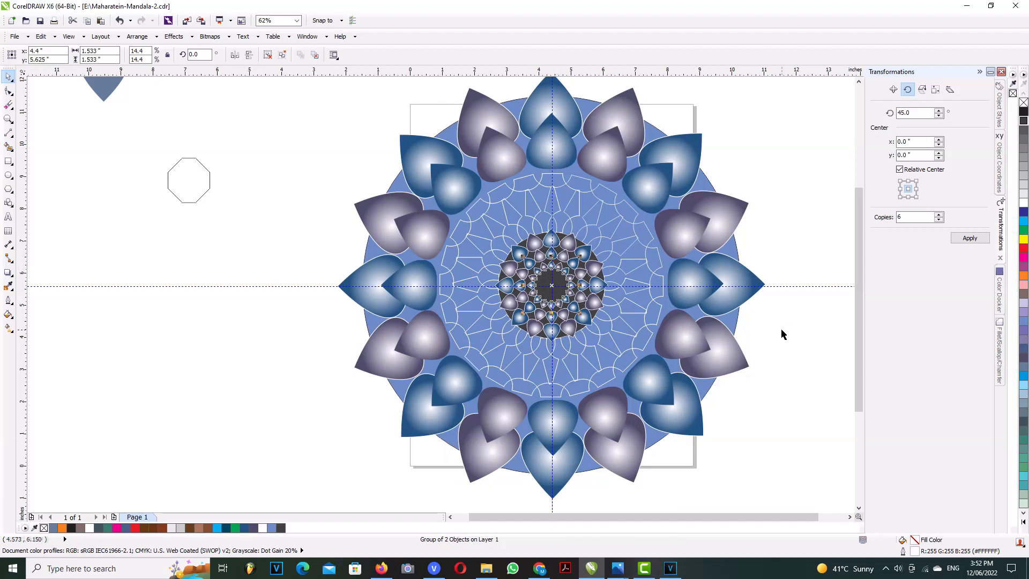
{"action": "scroll", "coordinate": [565, 284], "scroll_direction": "up", "scroll_amount": 2}
{"action": "left_click_drag", "start_coordinate": [603, 231], "coordinate": [584, 249]}
- Duplicate the new innermost petal ring and scale the copy to about 4.7% (0.5 in) around the same centre
{"action": "right_click", "coordinate": [564, 267]}
{"action": "left_click", "coordinate": [592, 386]}
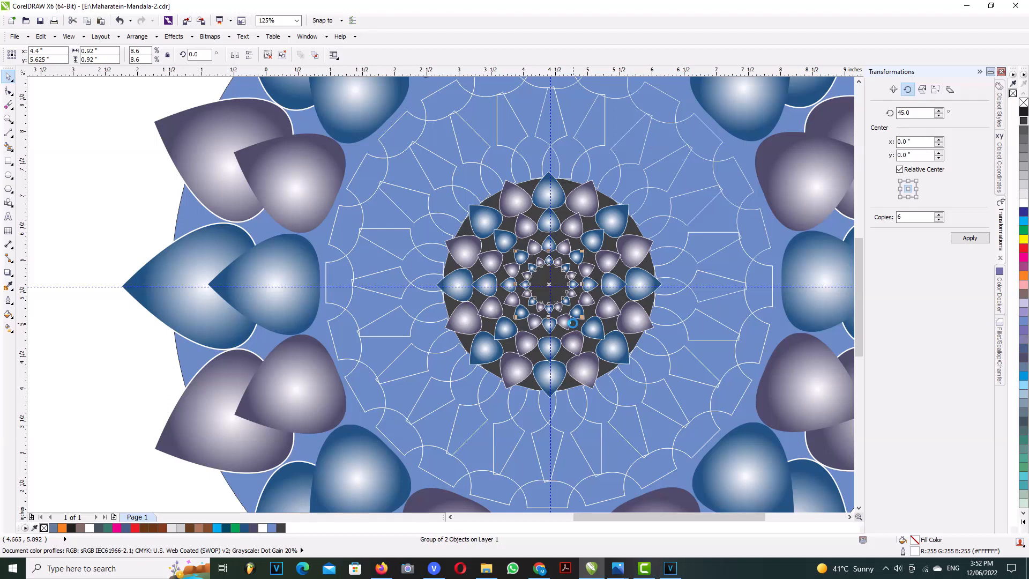
{"action": "scroll", "coordinate": [581, 259], "scroll_direction": "up", "scroll_amount": 2}
{"action": "left_click_drag", "start_coordinate": [575, 260], "coordinate": [581, 284]}
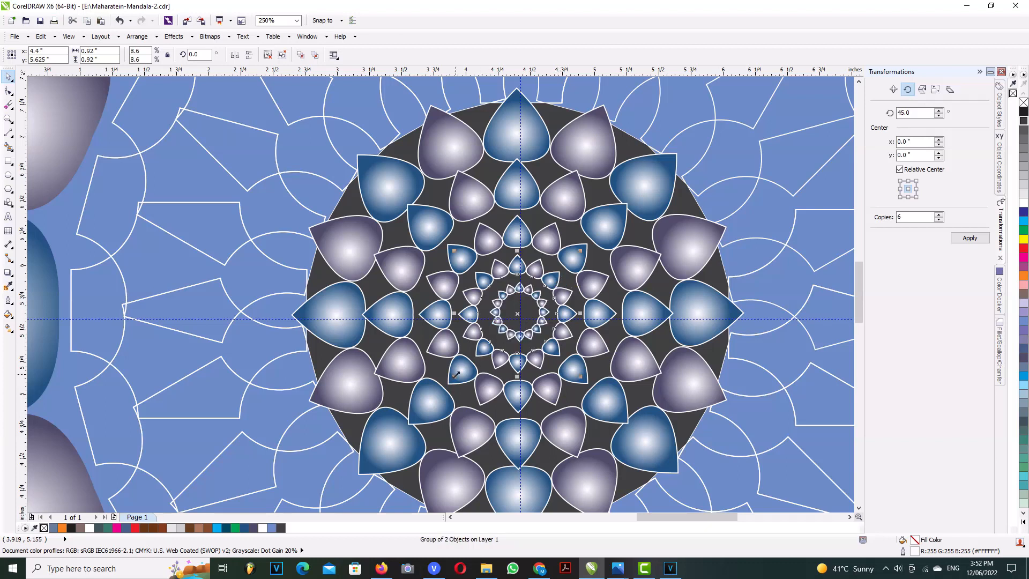
{"action": "left_click_drag", "start_coordinate": [455, 375], "coordinate": [485, 360]}
{"action": "key", "text": "ctrl+z"}
{"action": "left_click_drag", "start_coordinate": [514, 292], "coordinate": [484, 348]}
{"action": "scroll", "coordinate": [554, 313], "scroll_direction": "down", "scroll_amount": 2}
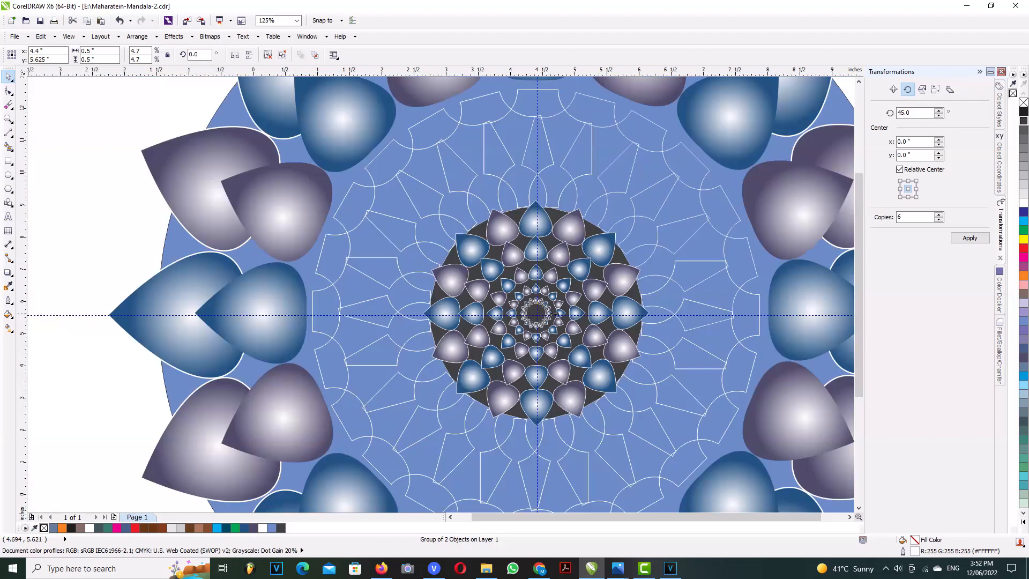
{"action": "scroll", "coordinate": [554, 314], "scroll_direction": "down", "scroll_amount": 1}
{"action": "left_click", "coordinate": [775, 260]}
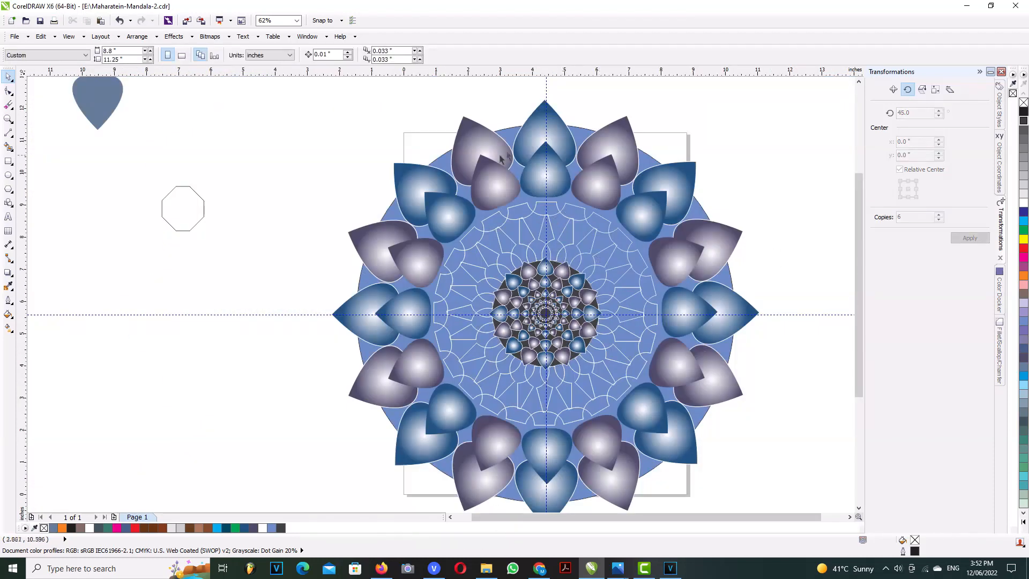
- Smart-fill the outer background circle between the large petals with blue (C40 M20 Y0 K40) and no outline
{"action": "left_click", "coordinate": [512, 135]}
{"action": "left_click", "coordinate": [259, 144]}
{"action": "left_click", "coordinate": [8, 145]}
{"action": "left_click", "coordinate": [443, 161]}
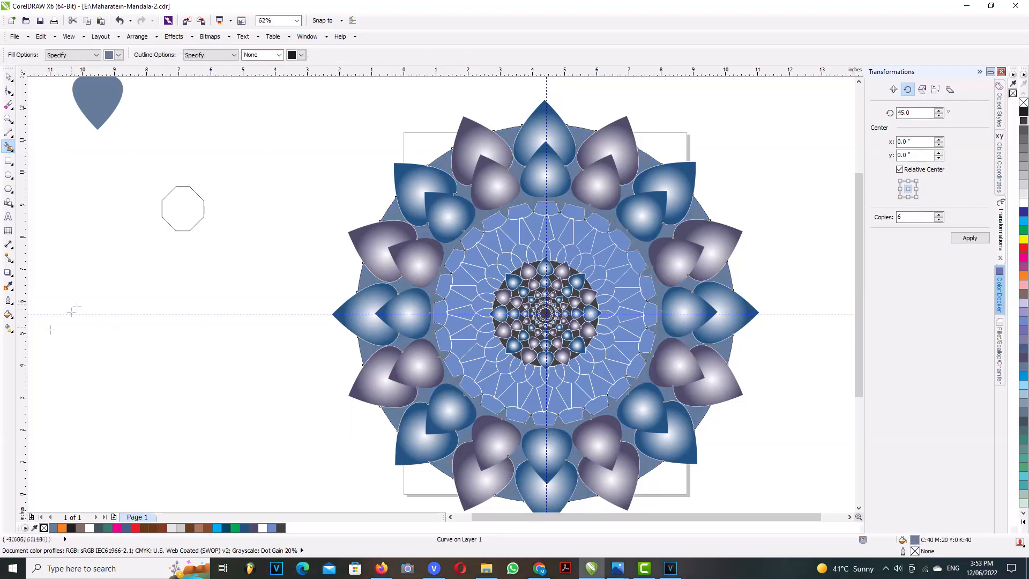
- Try dark blue (C100 M78 Y27 K11) and black as uniform fills for the outer background area
{"action": "left_click", "coordinate": [8, 314]}
{"action": "left_click", "coordinate": [43, 320]}
{"action": "left_click", "coordinate": [670, 216]}
{"action": "left_click", "coordinate": [726, 308]}
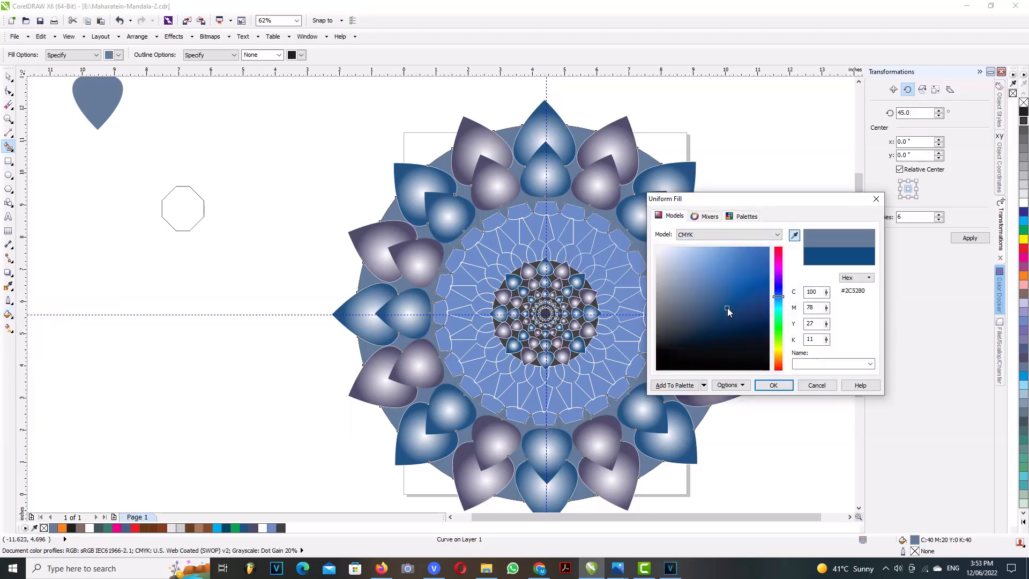
{"action": "left_click", "coordinate": [773, 386]}
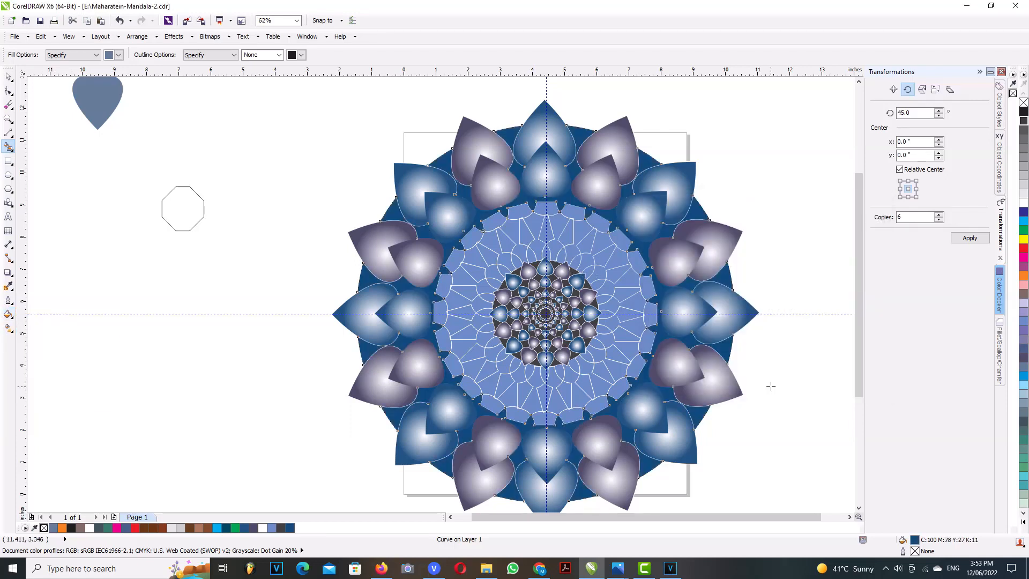
{"action": "left_click", "coordinate": [1024, 112]}
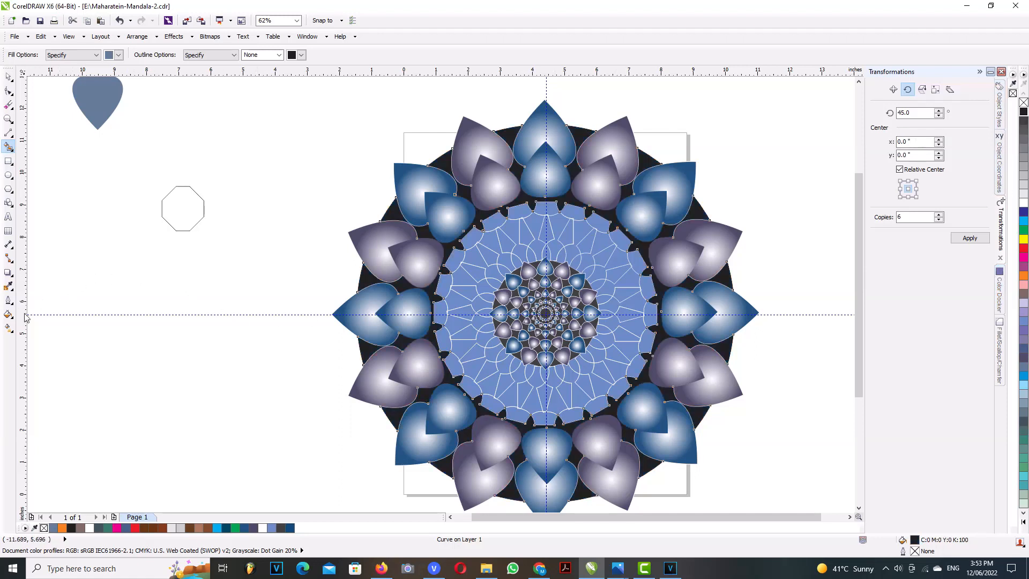
- Recolour the outer background area with C60 M40 Y0 K40 and give it a radial fountain fill fading to white
{"action": "left_click", "coordinate": [1024, 345]}
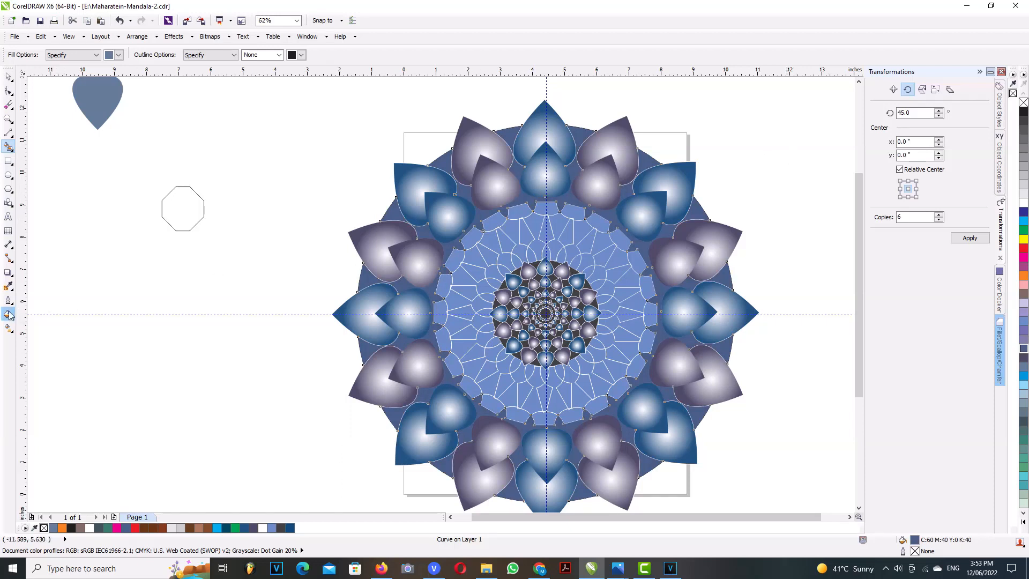
{"action": "left_click", "coordinate": [10, 315]}
{"action": "left_click", "coordinate": [40, 331]}
{"action": "left_click", "coordinate": [460, 199]}
{"action": "left_click", "coordinate": [453, 215]}
{"action": "left_click", "coordinate": [508, 370]}
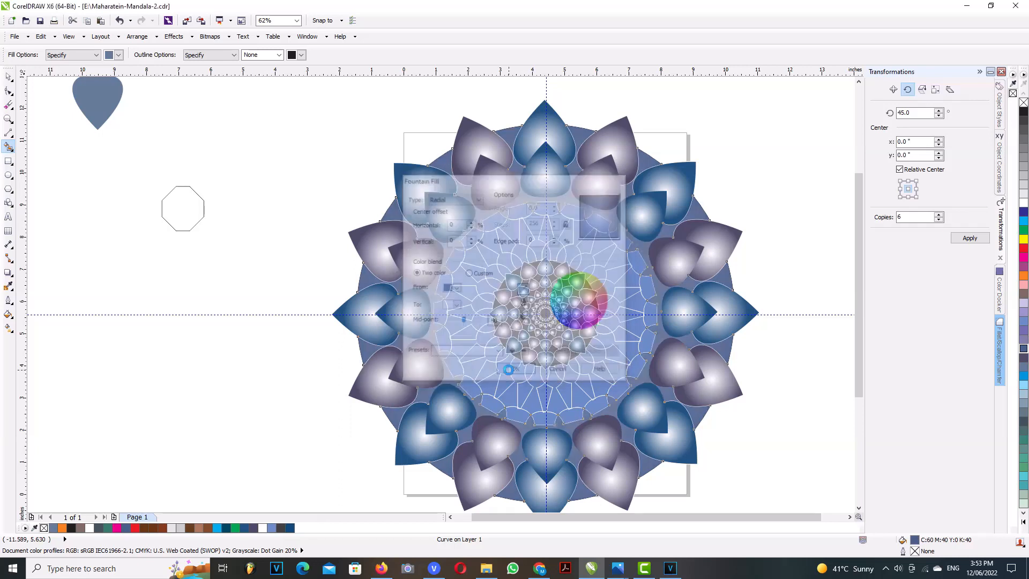
- Shorten the radial gradient of the outer background area to an edge pad of 17%
{"action": "left_click", "coordinate": [9, 328]}
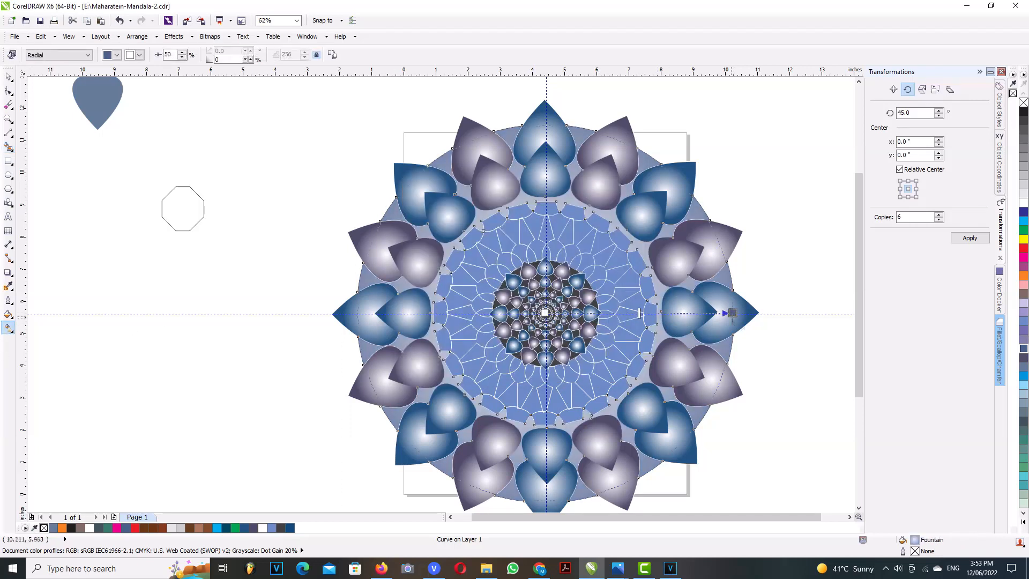
{"action": "left_click_drag", "start_coordinate": [678, 312], "coordinate": [665, 313]}
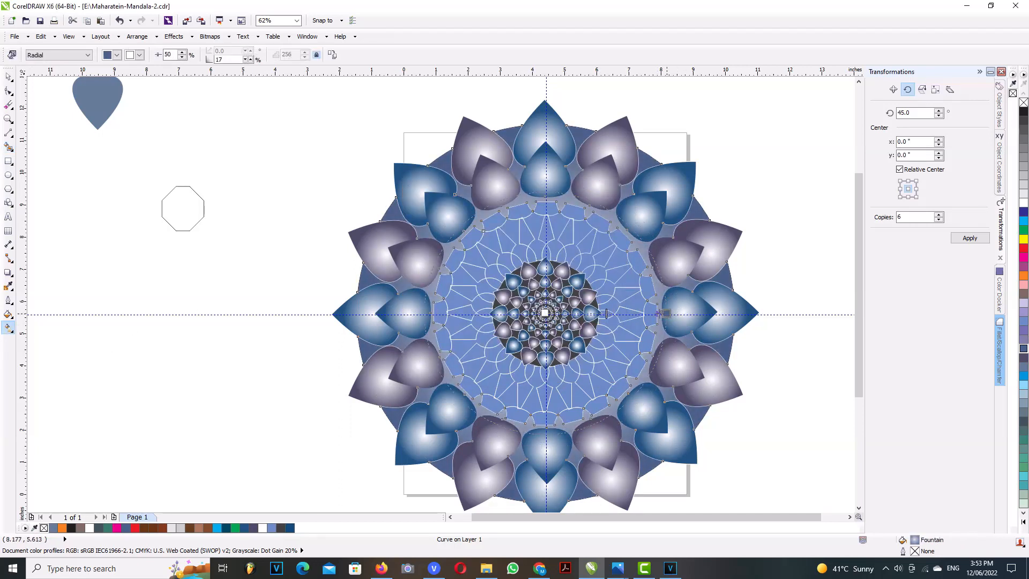
{"action": "left_click", "coordinate": [9, 76]}
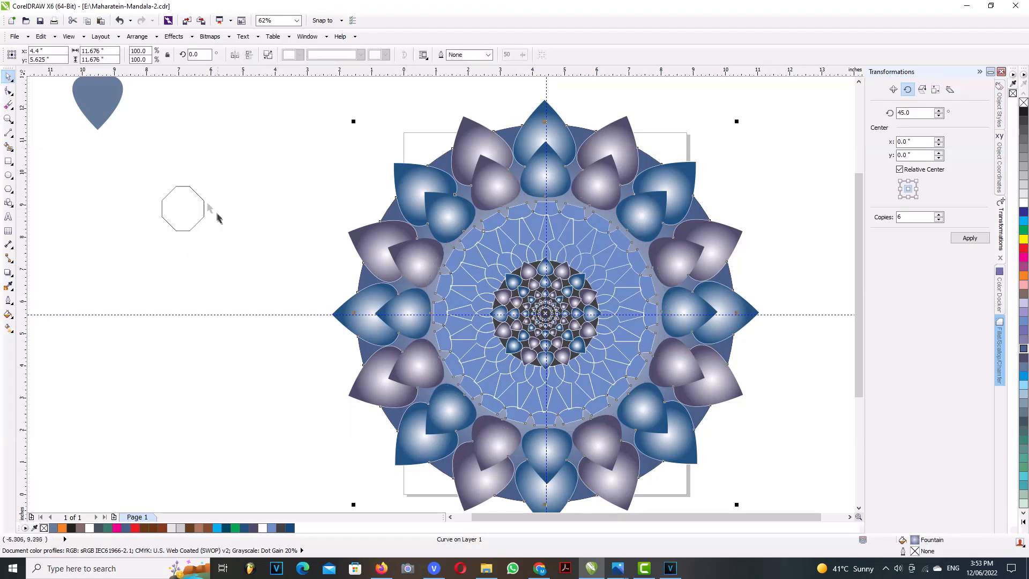
- Try a conical fountain fill from Dark Green (C20 M0 Y0 K80) to white on the line pattern group
{"action": "scroll", "coordinate": [279, 311], "scroll_direction": "down", "scroll_amount": 2}
{"action": "left_click", "coordinate": [9, 315]}
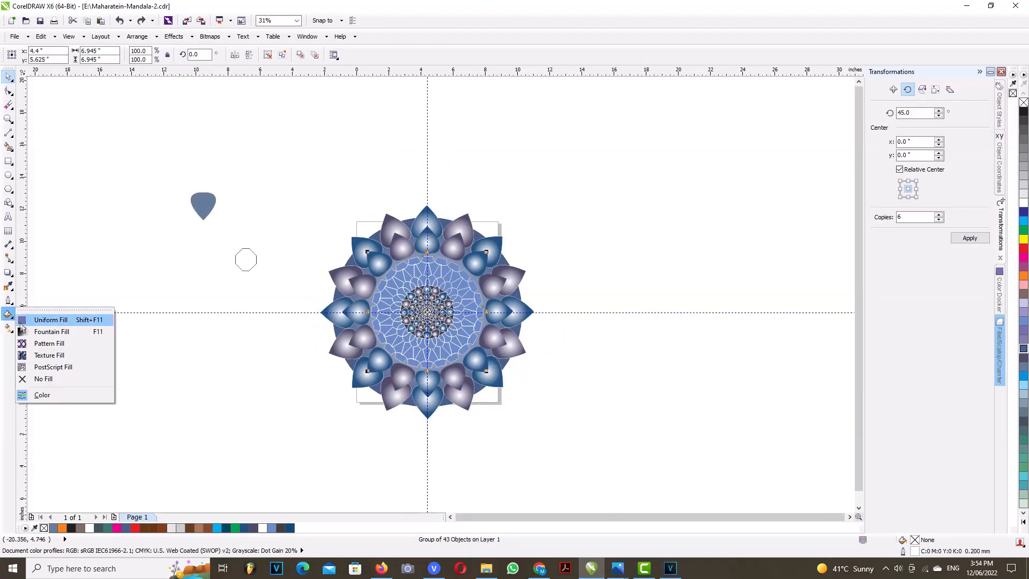
{"action": "left_click", "coordinate": [43, 332]}
{"action": "left_click", "coordinate": [456, 287]}
{"action": "left_click", "coordinate": [464, 367]}
{"action": "left_click", "coordinate": [691, 304]}
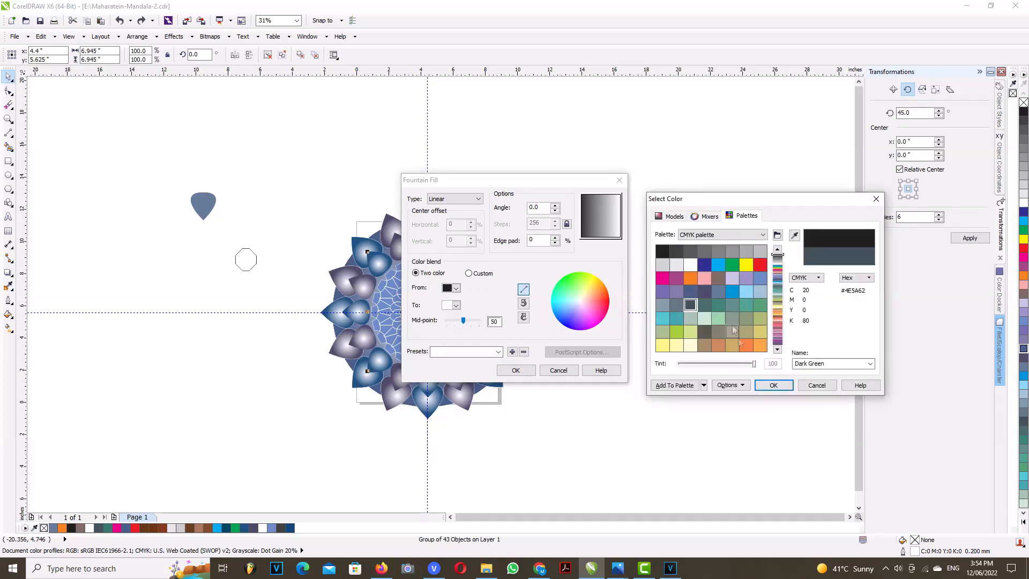
{"action": "left_click", "coordinate": [774, 385]}
{"action": "left_click", "coordinate": [447, 201]}
{"action": "left_click", "coordinate": [455, 222]}
{"action": "left_click", "coordinate": [516, 371]}
{"action": "key", "text": "g"}
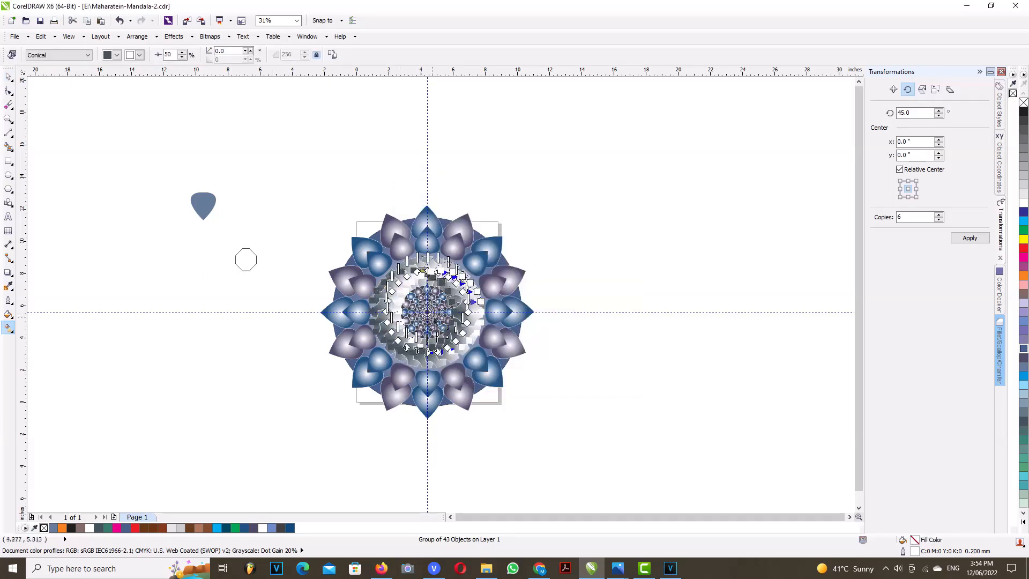
{"action": "left_click", "coordinate": [8, 77]}
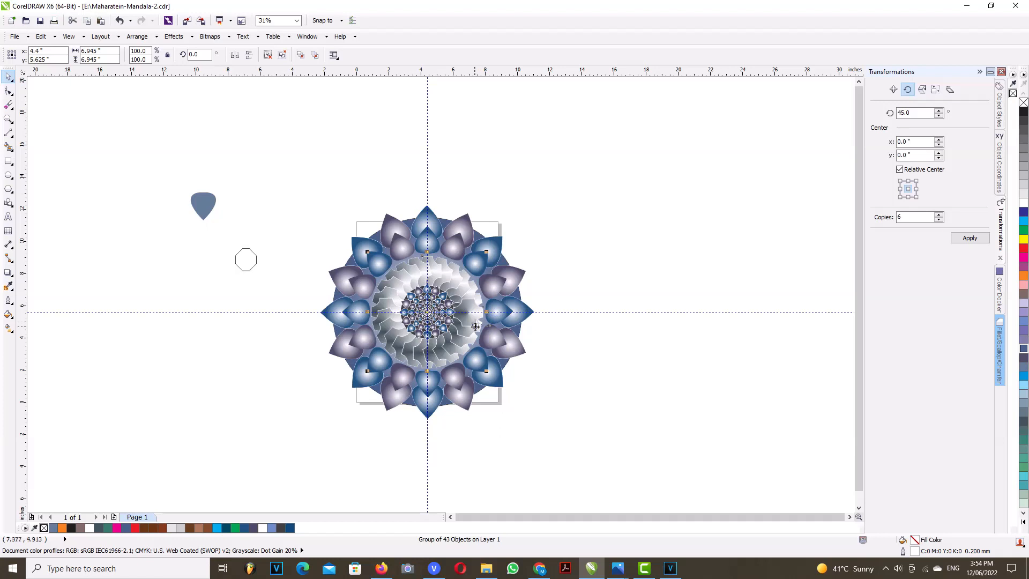
- Try a brown (#704338) to white conical fountain fill on the line pattern group
{"action": "scroll", "coordinate": [475, 325], "scroll_direction": "up", "scroll_amount": 1}
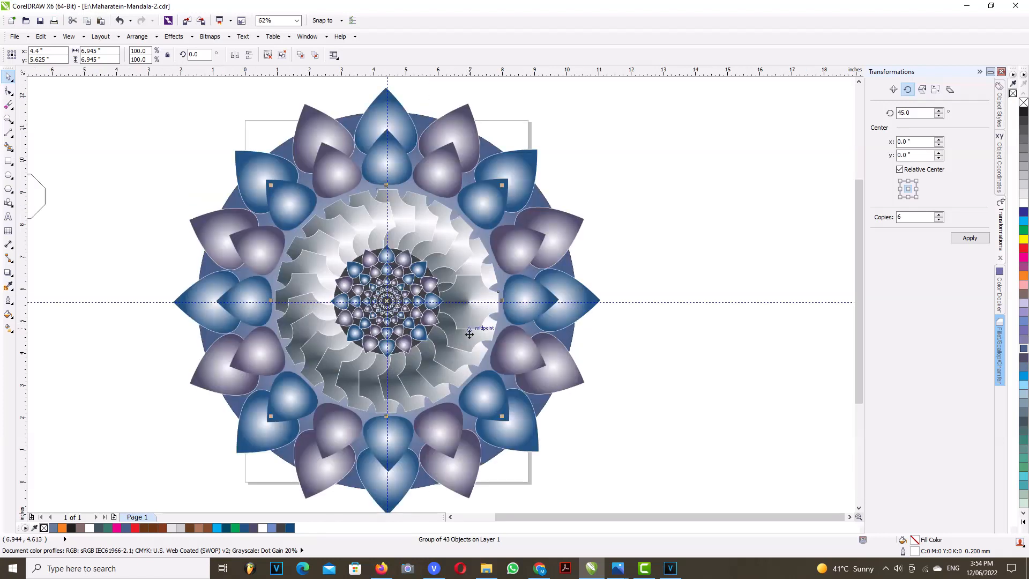
{"action": "left_click", "coordinate": [9, 315]}
{"action": "left_click", "coordinate": [43, 337]}
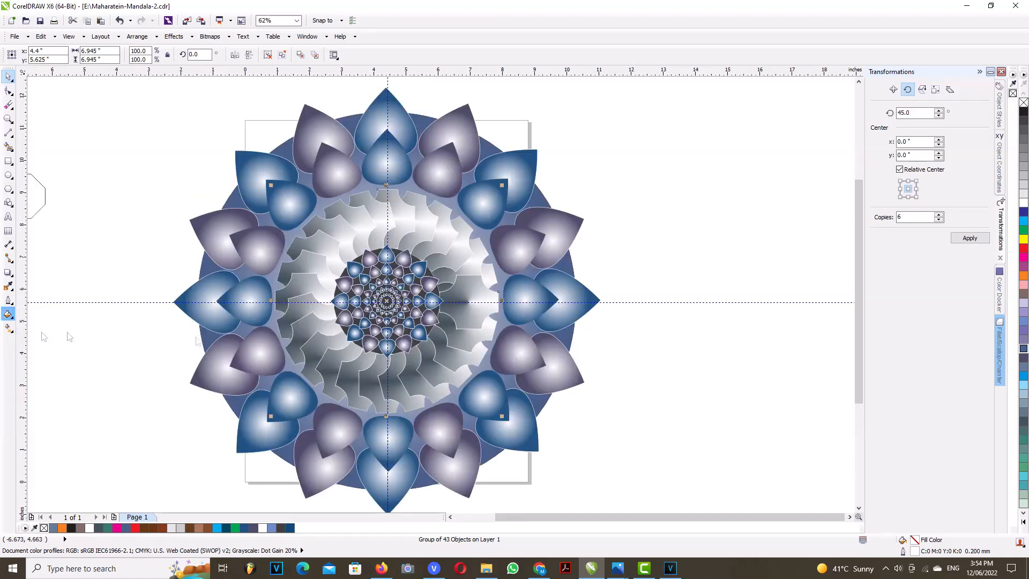
{"action": "left_click", "coordinate": [456, 287]}
{"action": "left_click", "coordinate": [465, 346]}
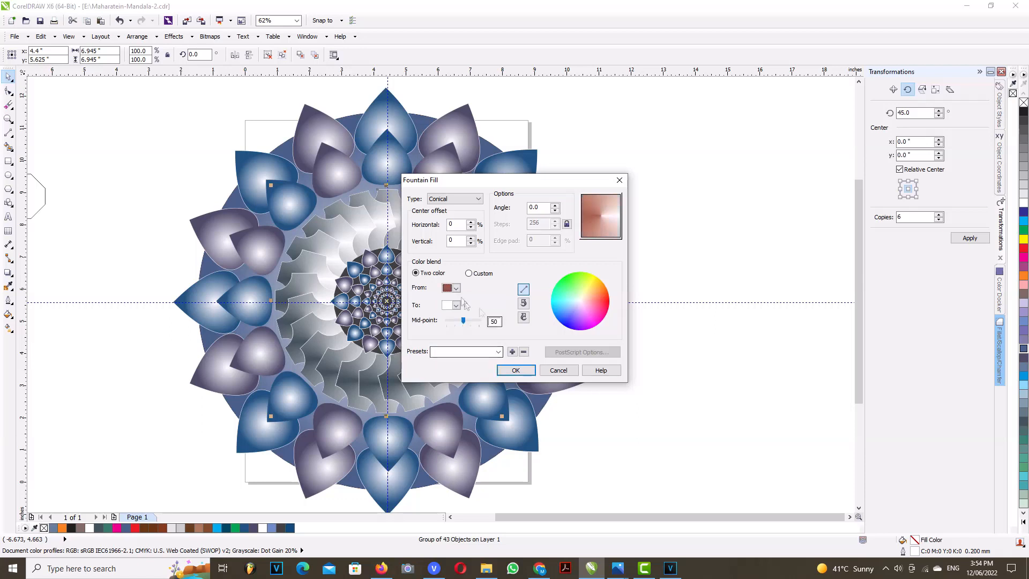
{"action": "left_click", "coordinate": [456, 288]}
{"action": "left_click", "coordinate": [474, 364]}
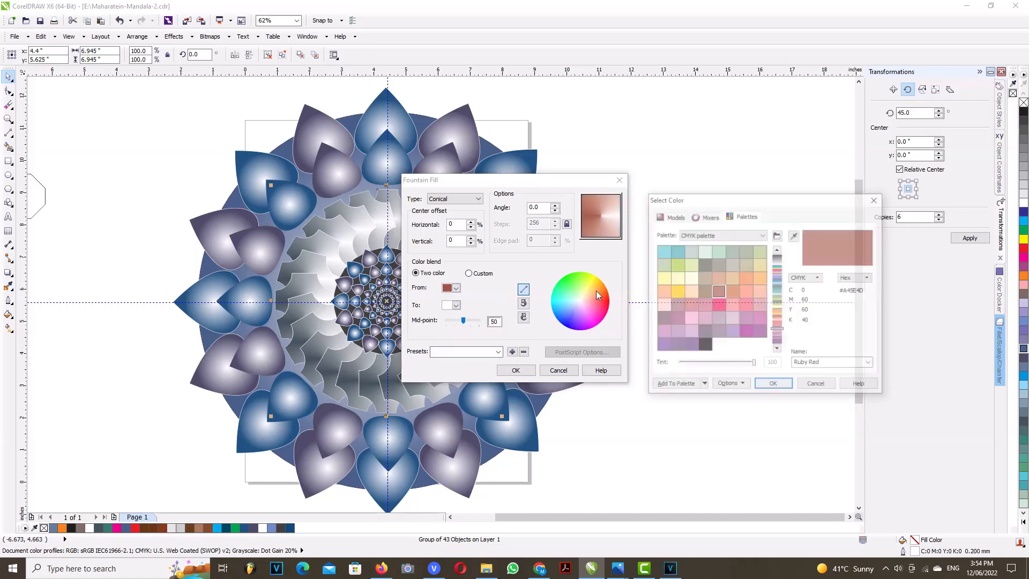
{"action": "left_click", "coordinate": [679, 216]}
{"action": "left_click", "coordinate": [713, 315]}
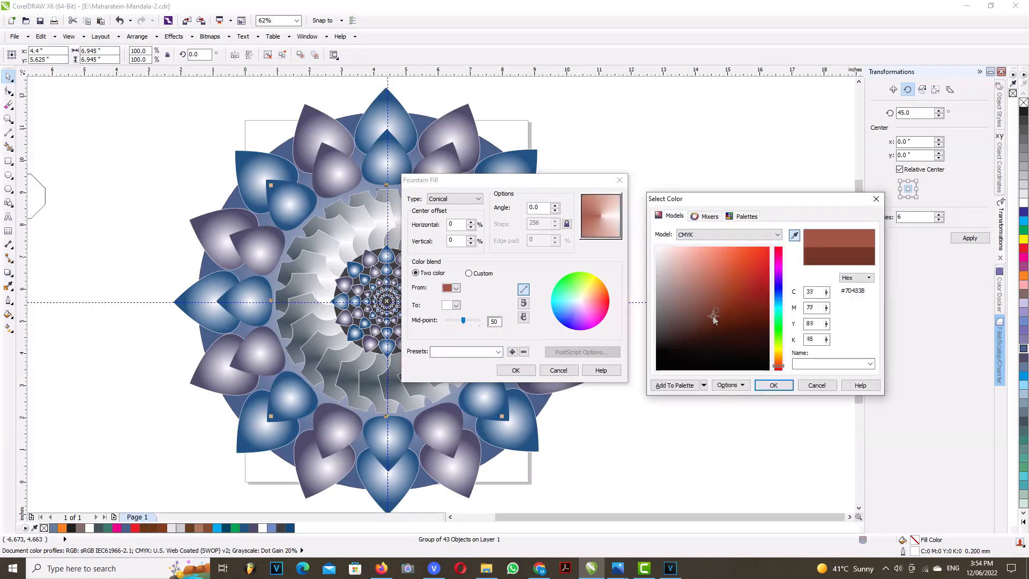
{"action": "left_click", "coordinate": [771, 386]}
{"action": "left_click", "coordinate": [516, 370]}
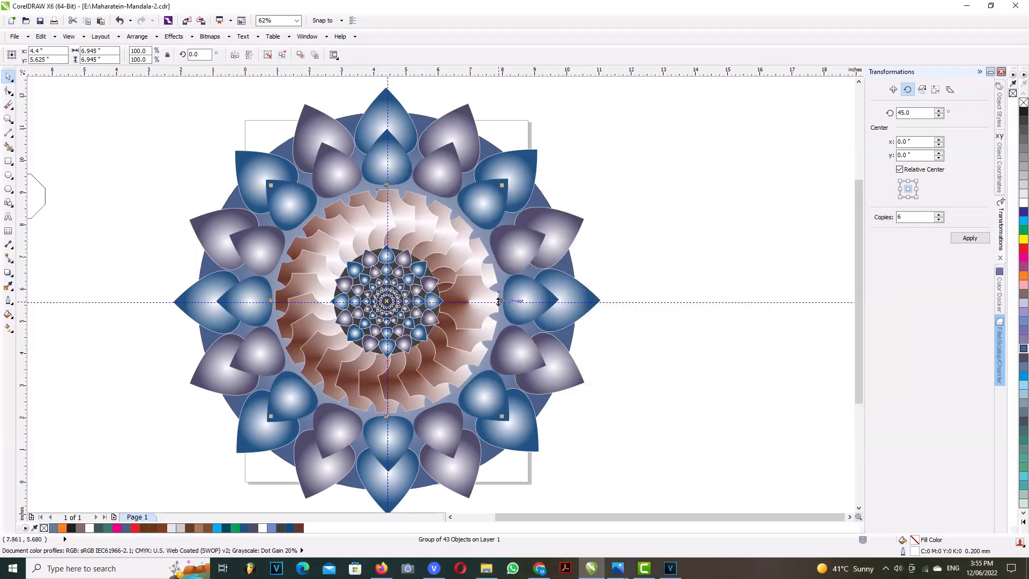
- Try a radial type for the line pattern group's brown-to-white fountain fill
{"action": "left_click", "coordinate": [9, 315]}
{"action": "left_click", "coordinate": [39, 332]}
{"action": "left_click", "coordinate": [454, 198]}
{"action": "left_click", "coordinate": [445, 212]}
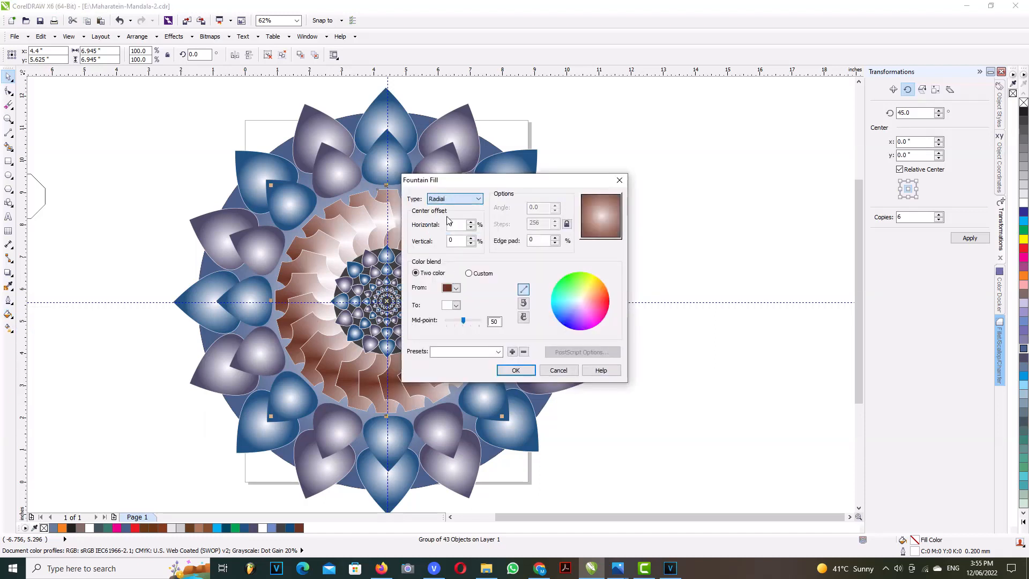
{"action": "left_click", "coordinate": [514, 371]}
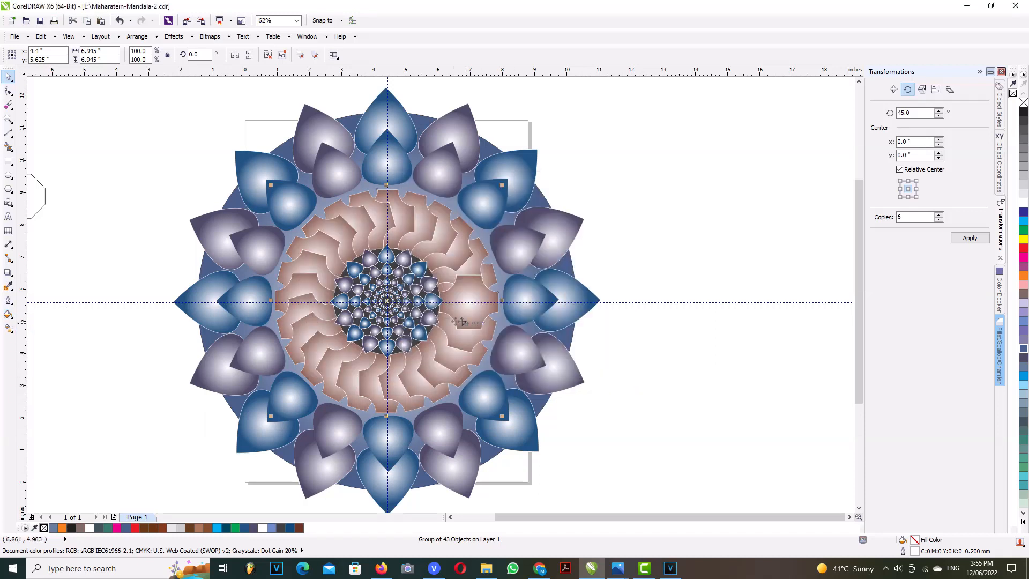
- Give the line pattern group a uniform purple fill of C73 M76 Y16 K2
{"action": "left_click", "coordinate": [8, 316]}
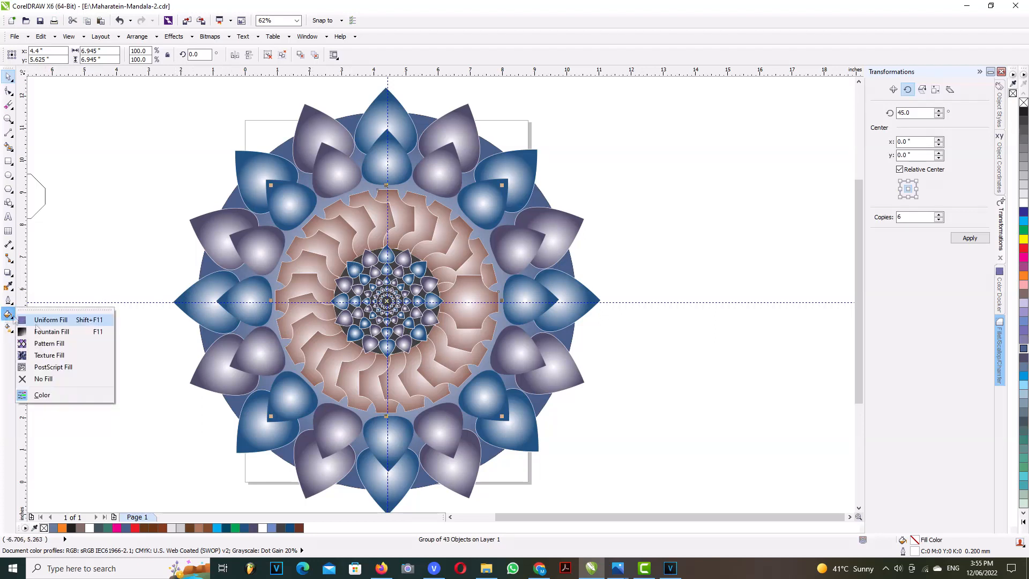
{"action": "left_click", "coordinate": [37, 319]}
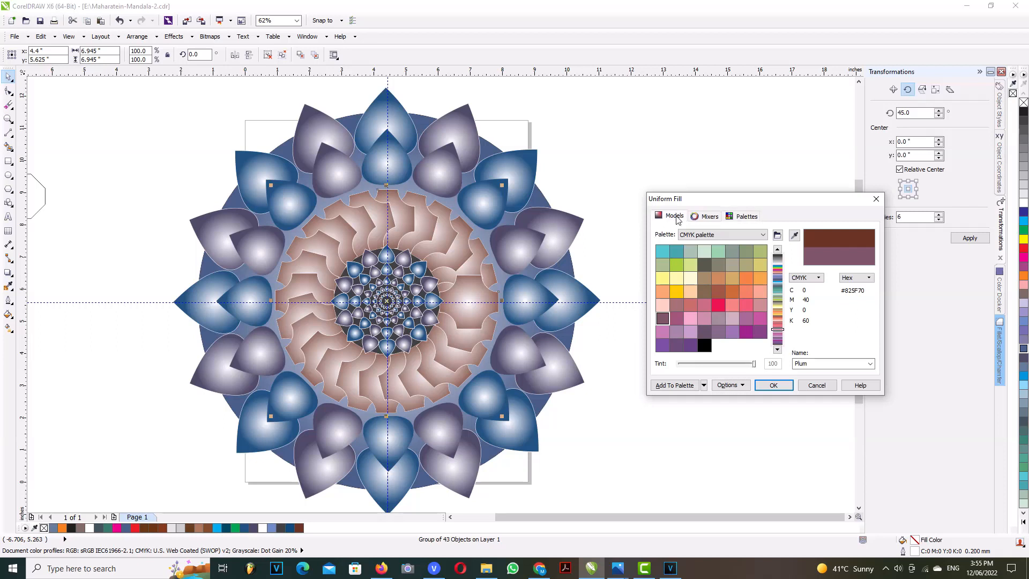
{"action": "left_click", "coordinate": [670, 215]}
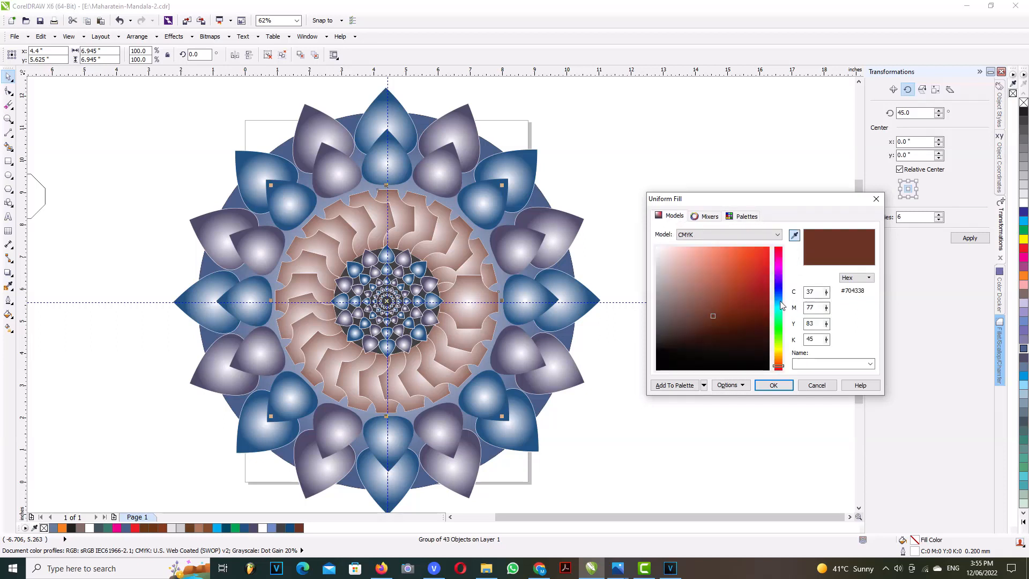
{"action": "left_click_drag", "start_coordinate": [780, 301], "coordinate": [780, 286]}
{"action": "left_click", "coordinate": [691, 304]}
{"action": "left_click", "coordinate": [761, 384]}
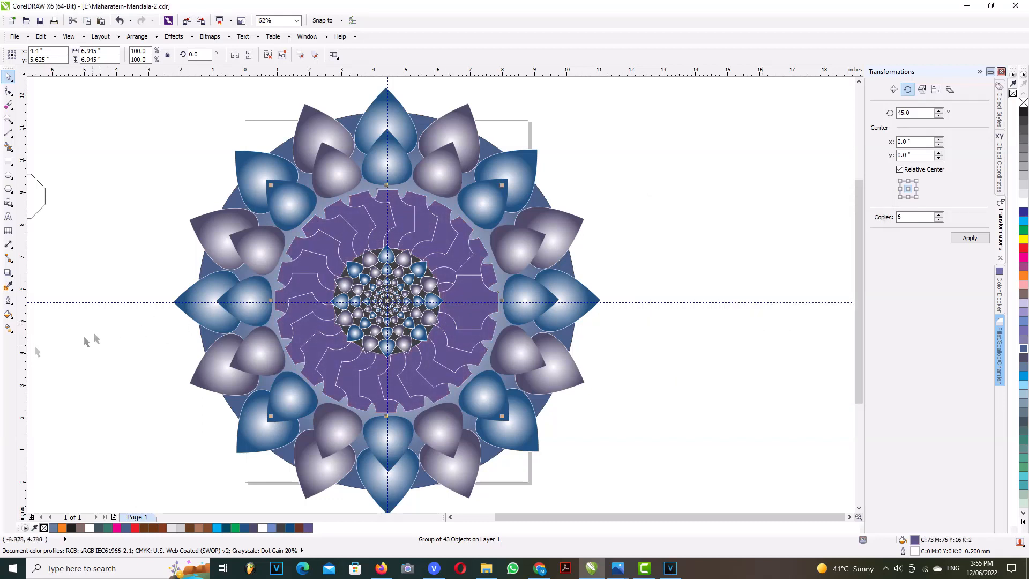
- Try several short linear purple-to-white gradients in different directions across the line pattern group
{"action": "left_click", "coordinate": [9, 328]}
{"action": "left_click_drag", "start_coordinate": [328, 251], "coordinate": [453, 227]}
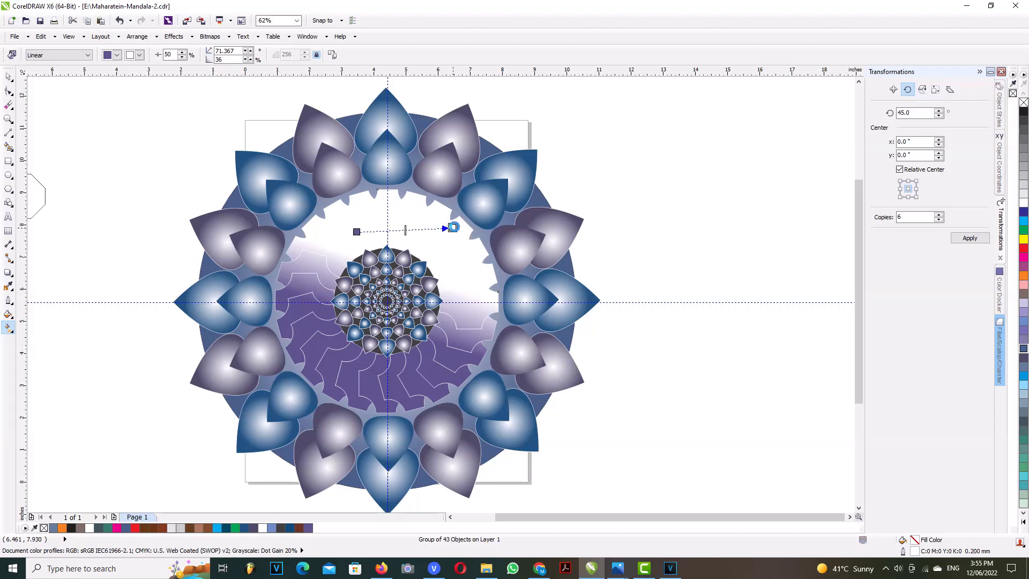
{"action": "left_click_drag", "start_coordinate": [379, 213], "coordinate": [491, 369]}
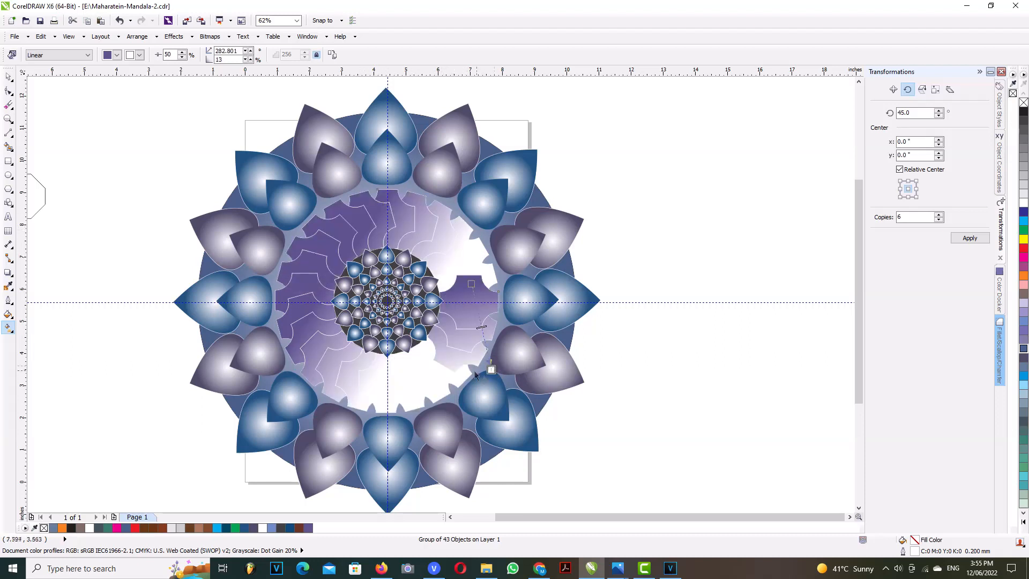
{"action": "left_click_drag", "start_coordinate": [427, 427], "coordinate": [345, 423]}
{"action": "left_click_drag", "start_coordinate": [338, 370], "coordinate": [313, 410]}
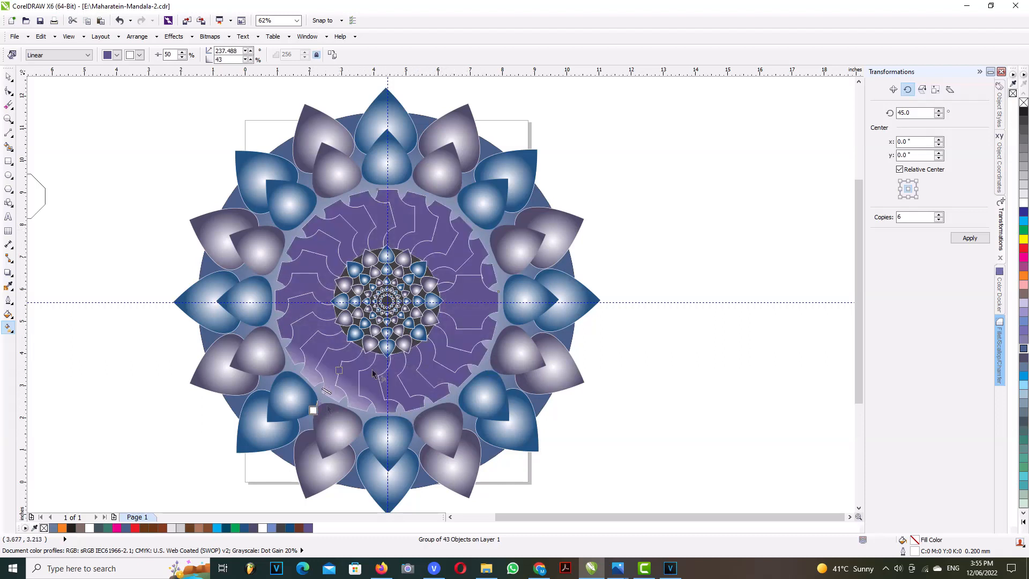
- Stretch a nearly horizontal purple-to-white linear gradient across the line pattern group and place its control line above the mandala
{"action": "left_click_drag", "start_coordinate": [292, 284], "coordinate": [606, 277]}
{"action": "left_click_drag", "start_coordinate": [292, 284], "coordinate": [138, 284]}
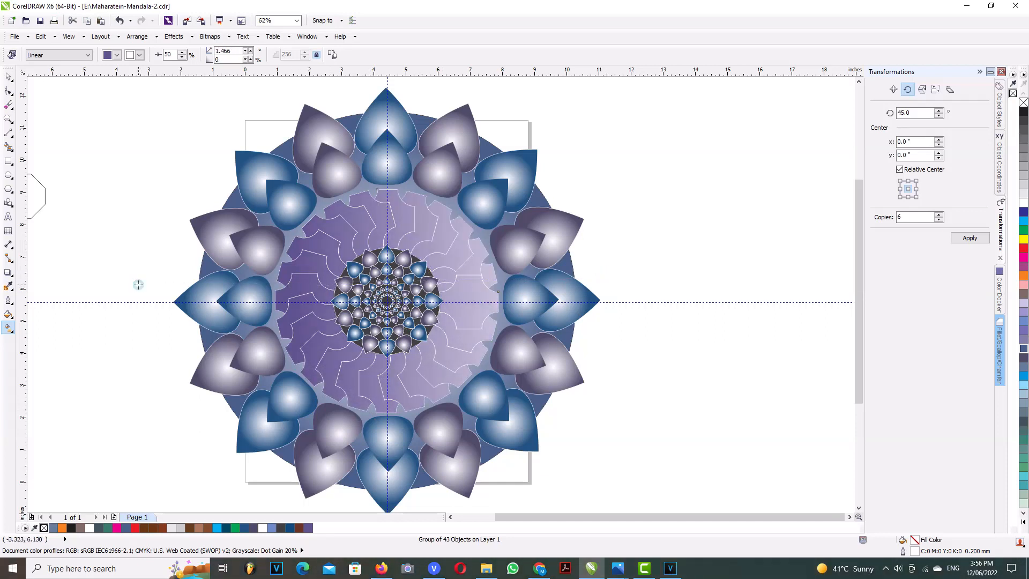
{"action": "scroll", "coordinate": [282, 315], "scroll_direction": "down", "scroll_amount": 1}
{"action": "left_click_drag", "start_coordinate": [284, 301], "coordinate": [297, 191]}
- Add four intermediate colour nodes spaced along the line pattern group's linear gradient
{"action": "double_click", "coordinate": [267, 191]}
{"action": "double_click", "coordinate": [309, 189]}
{"action": "double_click", "coordinate": [364, 188]}
{"action": "double_click", "coordinate": [416, 189]}
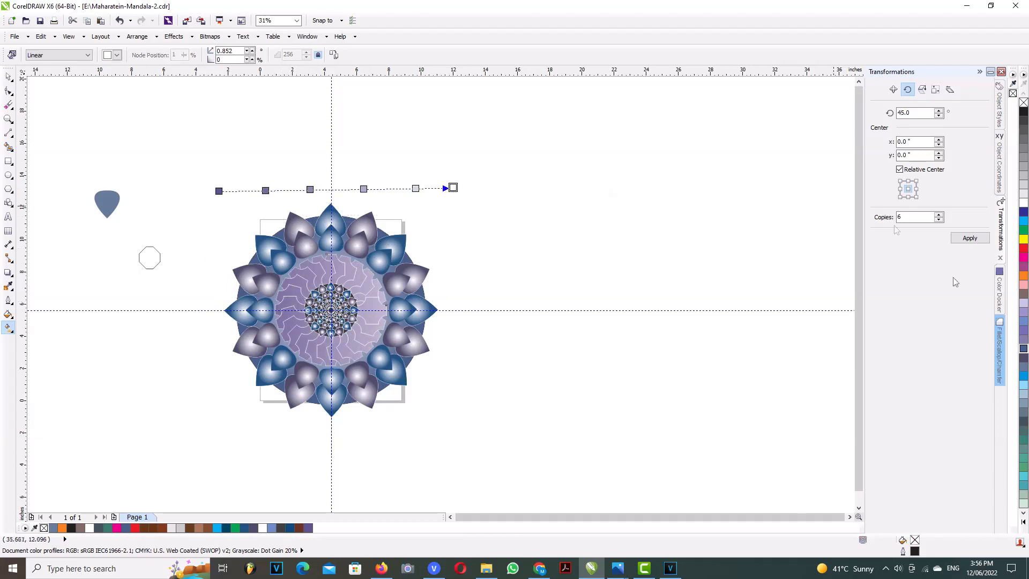
- Colour the end node of the line pattern group's gradient dark teal C91 M62 Y42 K24
{"action": "left_click", "coordinate": [1000, 290]}
{"action": "left_click", "coordinate": [954, 146]}
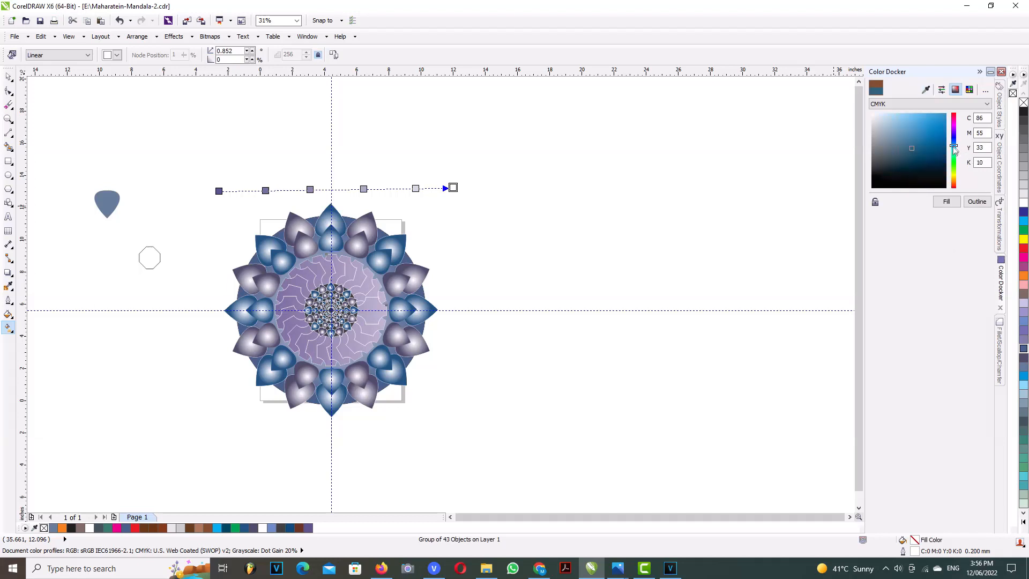
{"action": "left_click", "coordinate": [910, 155]}
{"action": "left_click", "coordinate": [947, 202]}
- Turn the two middle gradient nodes white and move the gradient's purple start node inward
{"action": "left_click", "coordinate": [364, 189]}
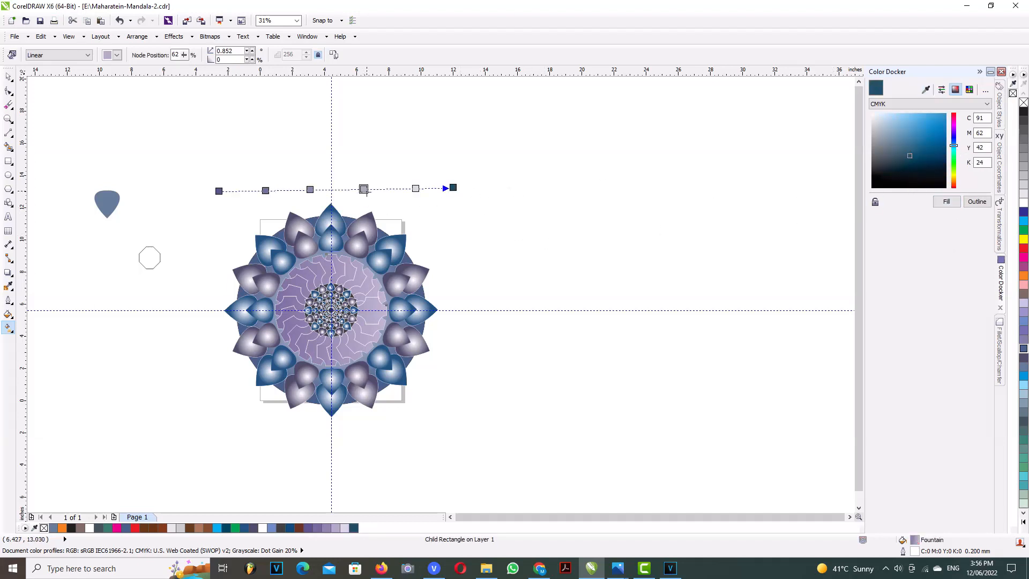
{"action": "left_click", "coordinate": [1023, 201]}
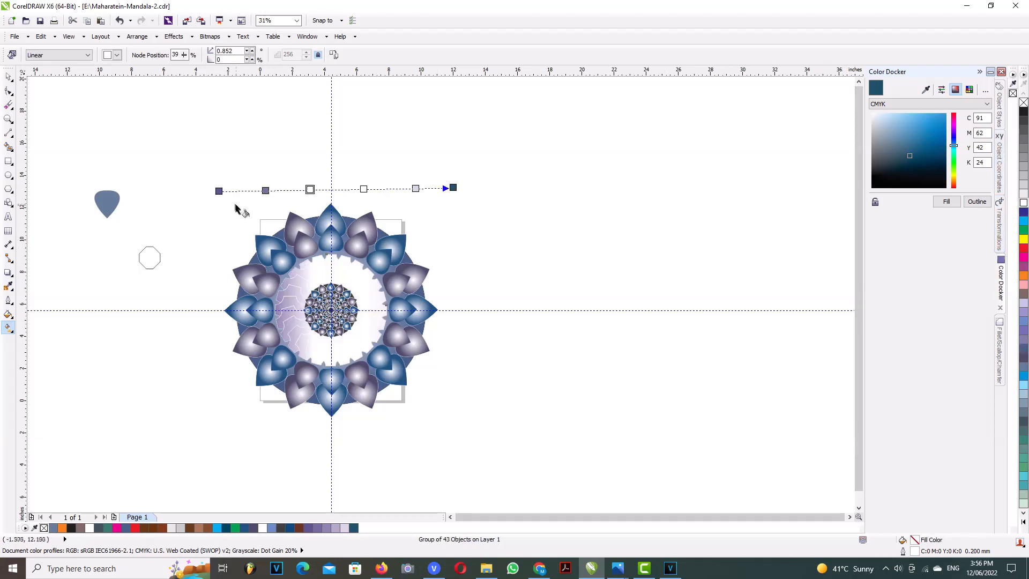
{"action": "left_click_drag", "start_coordinate": [218, 190], "coordinate": [264, 187]}
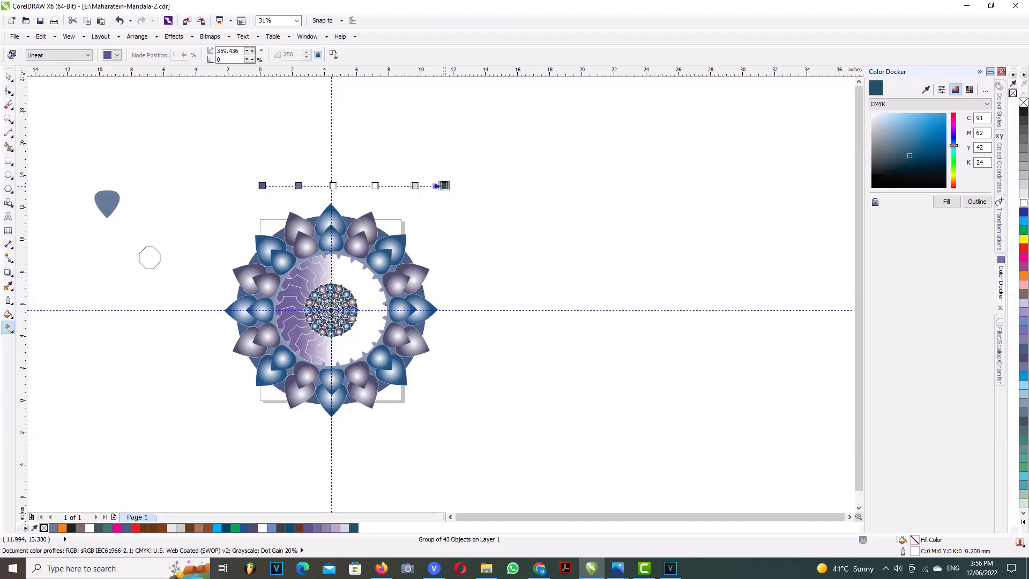
- Give the node beside the gradient's teal end the same teal and shift the neighbouring white node closer to the mandala's centre
{"action": "left_click", "coordinate": [403, 187]}
{"action": "left_click", "coordinate": [947, 204]}
{"action": "left_click_drag", "start_coordinate": [404, 188], "coordinate": [349, 187]}
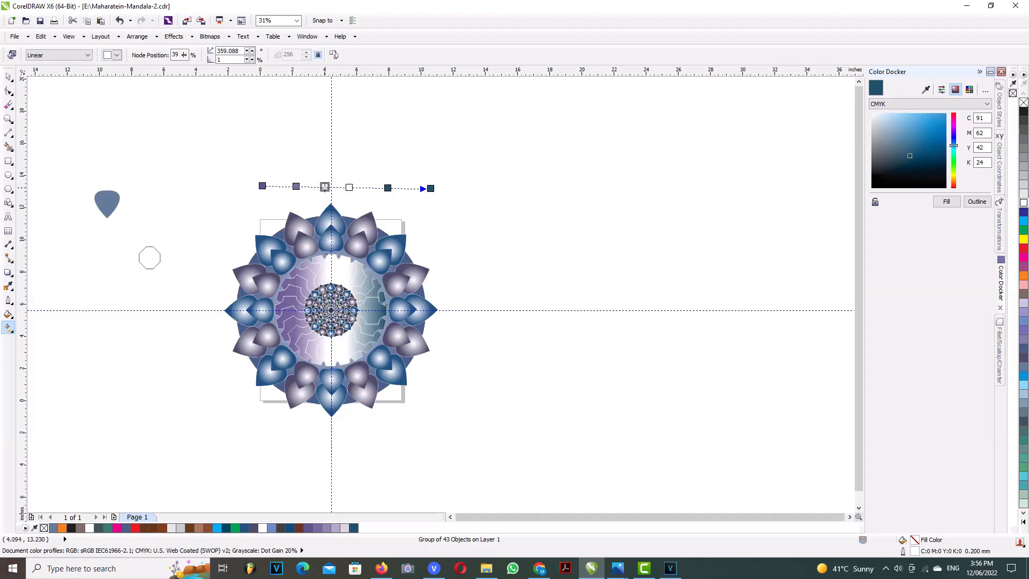
- Remove one of the two white gradient nodes and shorten the gradient from both ends around a narrow white band at the mandala's centre
{"action": "double_click", "coordinate": [325, 186]}
{"action": "left_click_drag", "start_coordinate": [338, 187], "coordinate": [304, 186]}
{"action": "left_click_drag", "start_coordinate": [430, 188], "coordinate": [331, 187]}
{"action": "left_click_drag", "start_coordinate": [263, 187], "coordinate": [334, 187]}
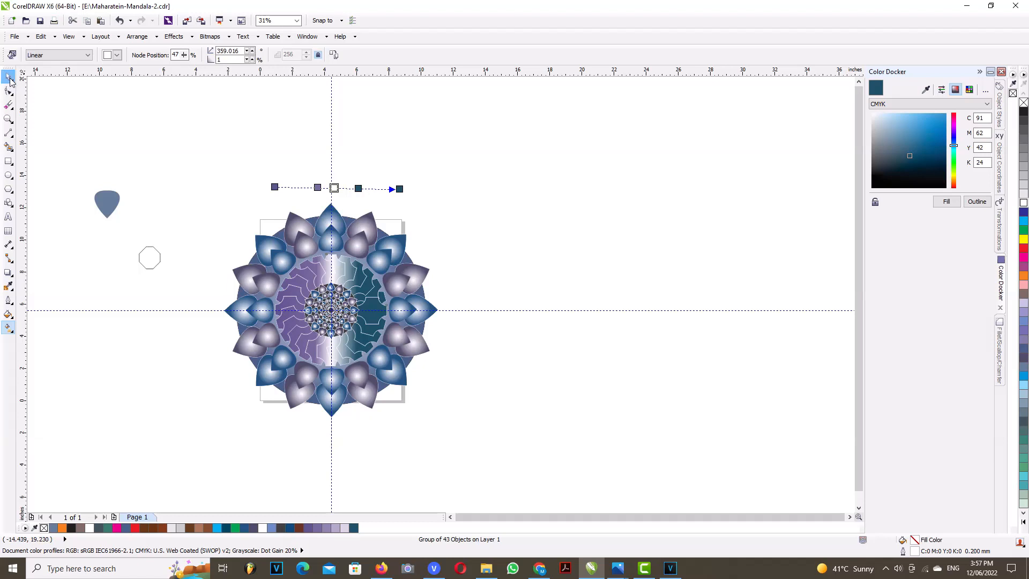
{"action": "key", "text": "space"}
{"action": "left_click", "coordinate": [214, 192]}
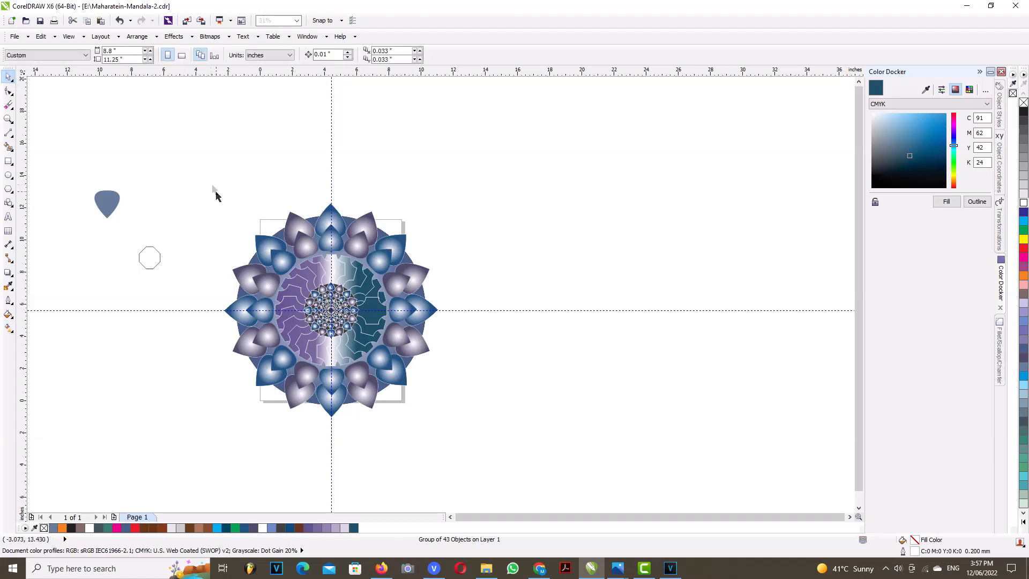
- Group all the mandala's objects and scale the group about its centre to 62%, so it fits within the page
{"action": "left_click_drag", "start_coordinate": [219, 187], "coordinate": [441, 427]}
{"action": "right_click", "coordinate": [398, 242]}
{"action": "key", "text": "Escape"}
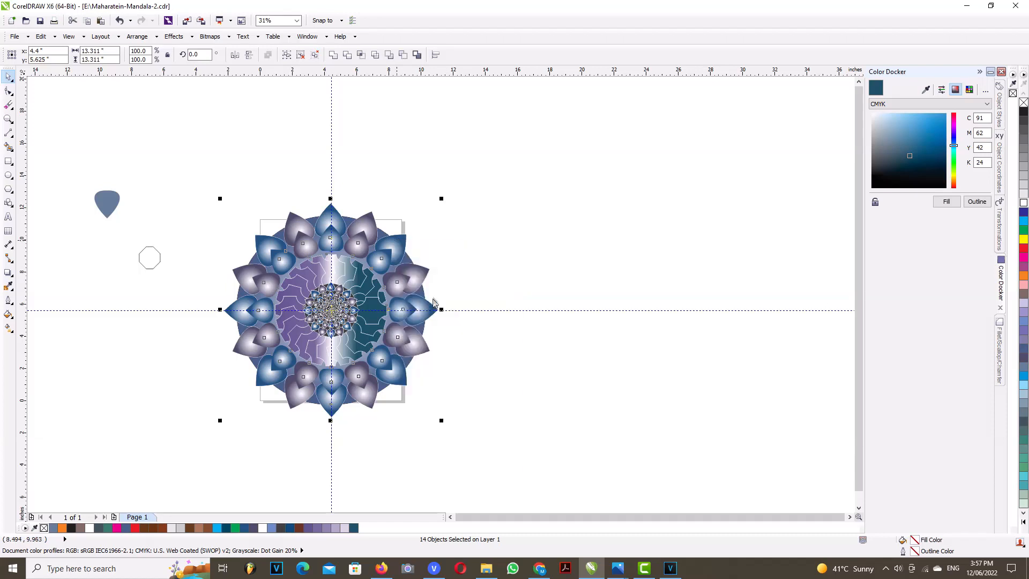
{"action": "left_click_drag", "start_coordinate": [441, 198], "coordinate": [359, 280]}
{"action": "left_click_drag", "start_coordinate": [294, 334], "coordinate": [335, 293]}
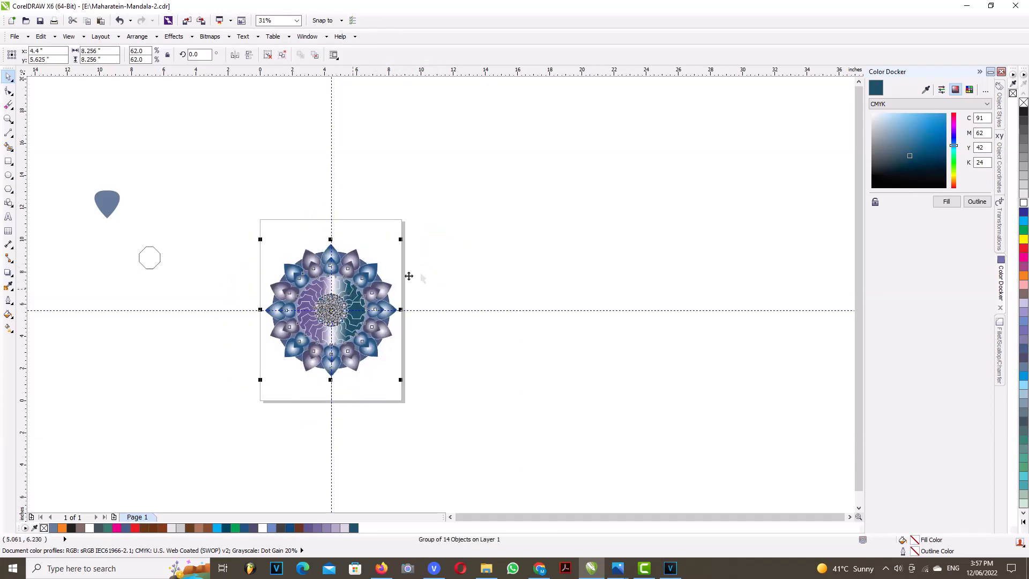
{"action": "left_click", "coordinate": [466, 262]}
- Delete the horizontal and vertical guidelines running through the mandala's centre
{"action": "scroll", "coordinate": [302, 310], "scroll_direction": "up", "scroll_amount": 1}
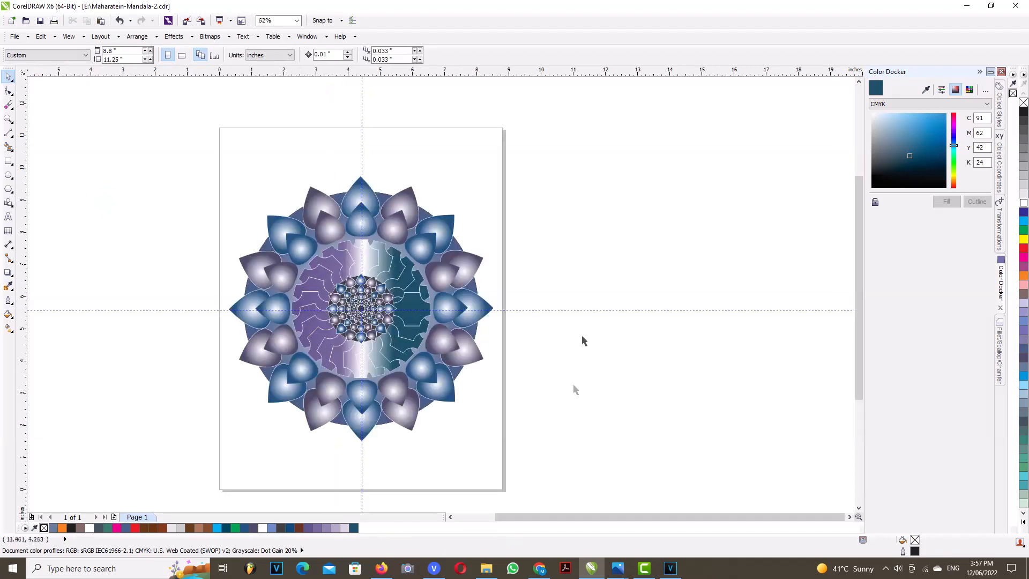
{"action": "right_click", "coordinate": [571, 310]}
{"action": "left_click", "coordinate": [595, 148]}
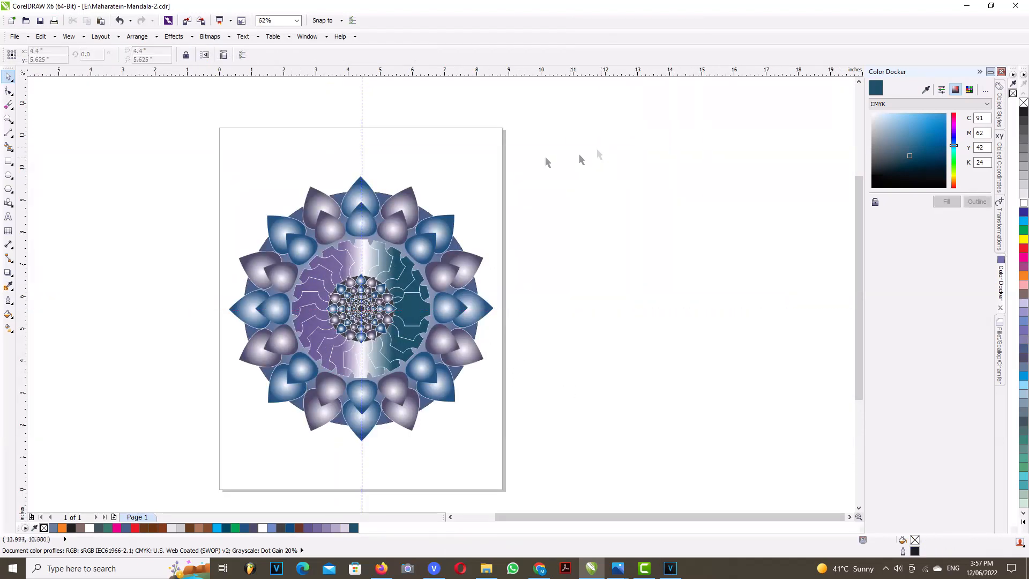
{"action": "right_click", "coordinate": [361, 146]}
{"action": "left_click", "coordinate": [213, 293]}
{"action": "right_click", "coordinate": [361, 180]}
{"action": "left_click", "coordinate": [394, 301]}
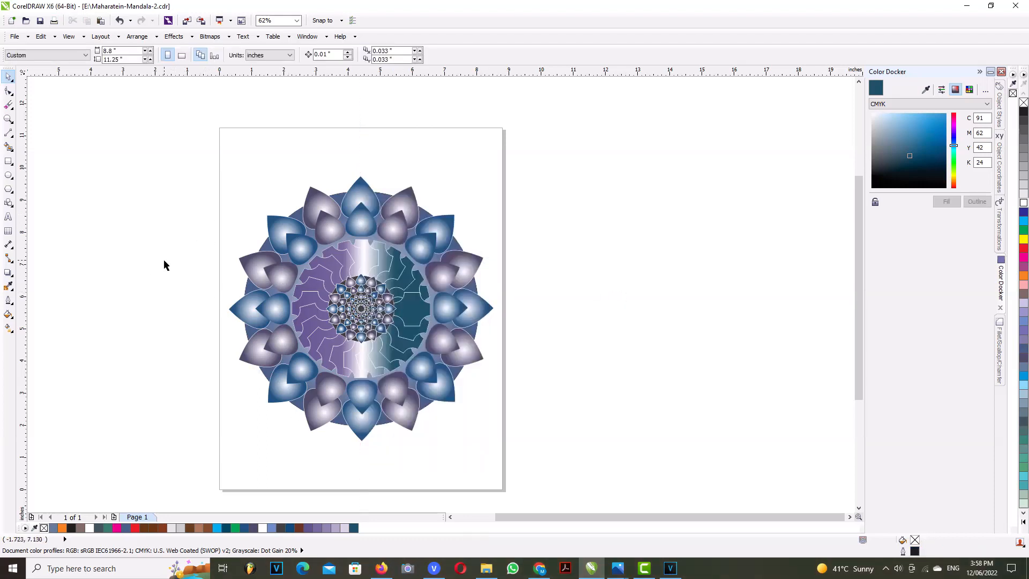
- Add the artistic text "Maharatein Tutorial" on the empty area beside the page
{"action": "left_click", "coordinate": [8, 217]}
{"action": "scroll", "coordinate": [544, 260], "scroll_direction": "down", "scroll_amount": 1}
{"action": "scroll", "coordinate": [545, 261], "scroll_direction": "up", "scroll_amount": 1}
{"action": "left_click", "coordinate": [525, 301]}
{"action": "type", "text": "Maharatein Tutorial"}
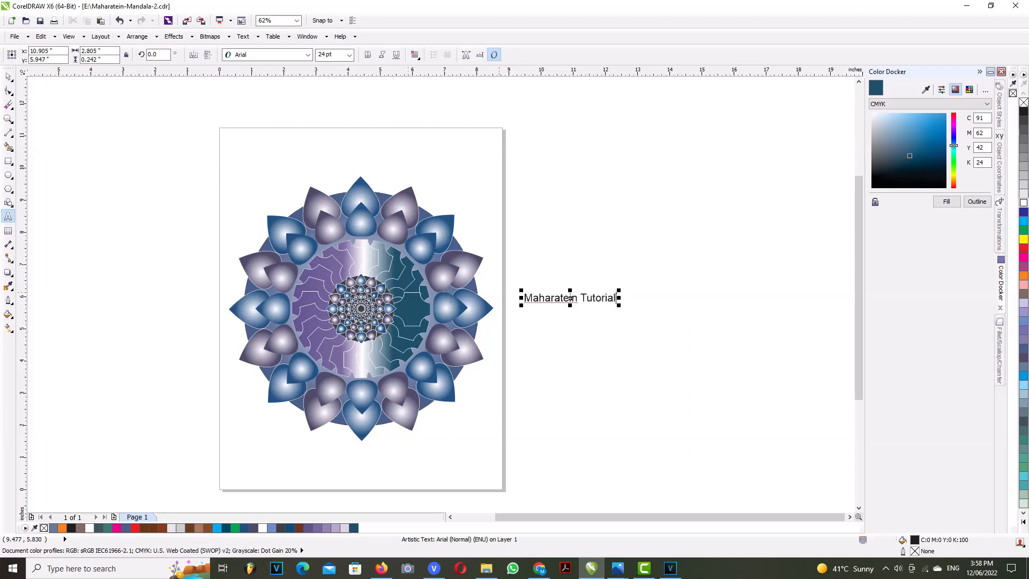
- Enlarge the "Maharatein Tutorial" text to about 35.6 pt and make it bold
{"action": "key", "text": "ctrl+space"}
{"action": "left_click_drag", "start_coordinate": [620, 289], "coordinate": [661, 277]}
{"action": "left_click", "coordinate": [368, 55]}
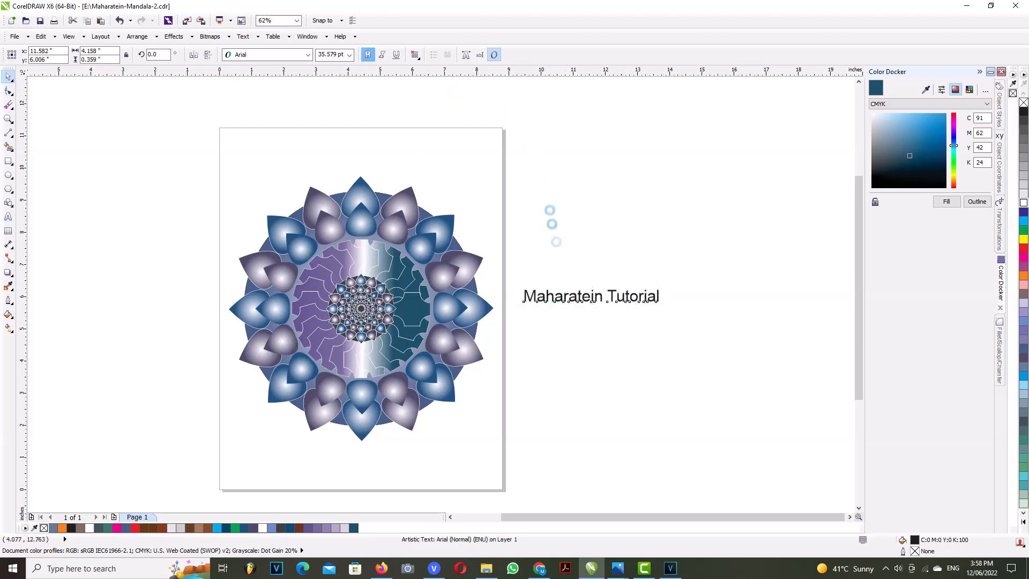
- Place the text above the mandala, centred horizontally with it, and fill it red C0 M100 Y100 K0
{"action": "left_click_drag", "start_coordinate": [561, 299], "coordinate": [330, 160]}
{"action": "left_click", "coordinate": [359, 198], "text": "shift"}
{"action": "left_click", "coordinate": [417, 158]}
{"action": "left_click", "coordinate": [1023, 249]}
{"action": "left_click", "coordinate": [523, 195]}
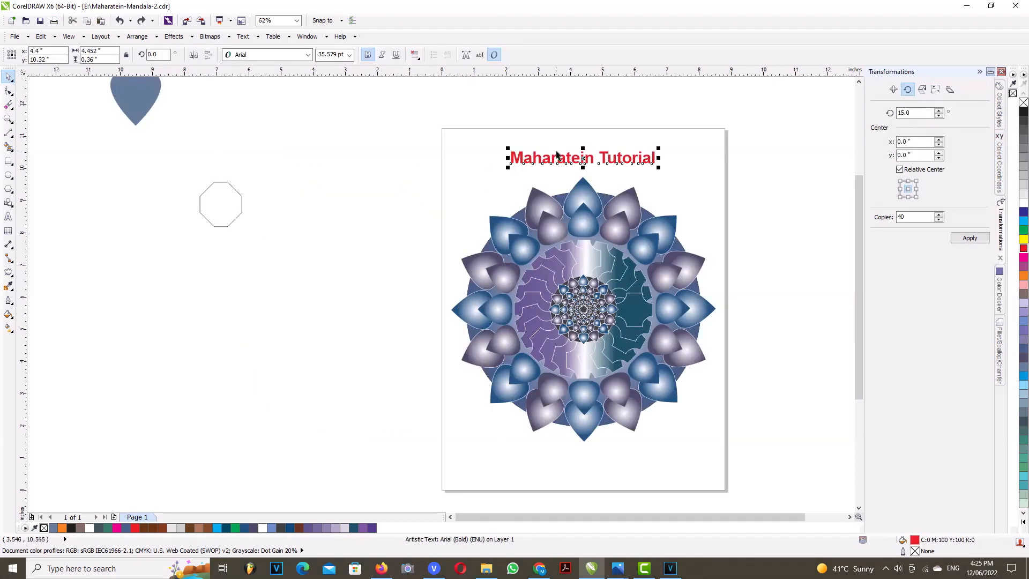
- Move the red text above the page's upper-left corner, and bring the loose petal beside the octagon, scaled down to 48%
{"action": "left_click_drag", "start_coordinate": [556, 153], "coordinate": [486, 108]}
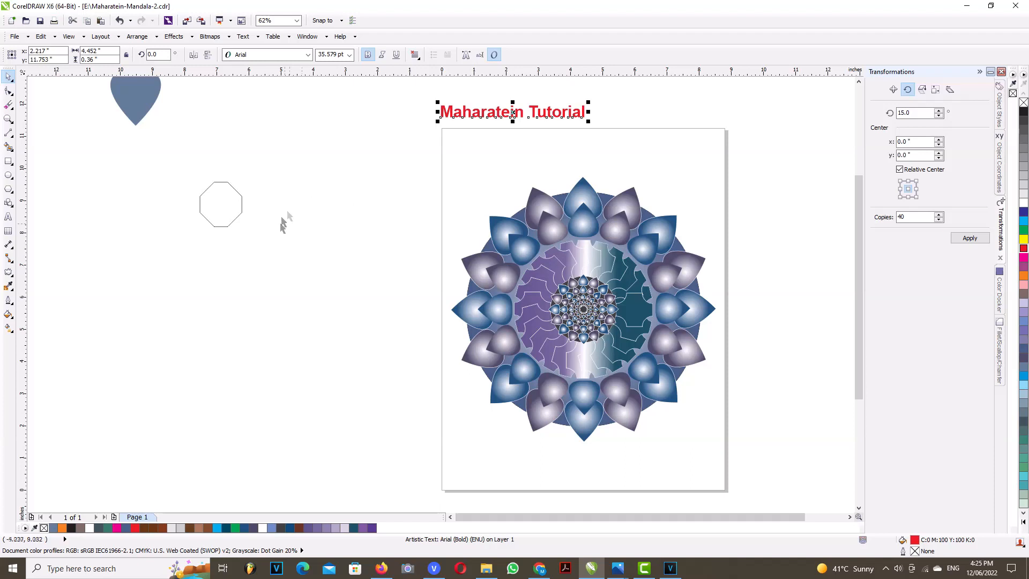
{"action": "left_click_drag", "start_coordinate": [130, 104], "coordinate": [342, 200]}
{"action": "left_click_drag", "start_coordinate": [367, 167], "coordinate": [360, 190]}
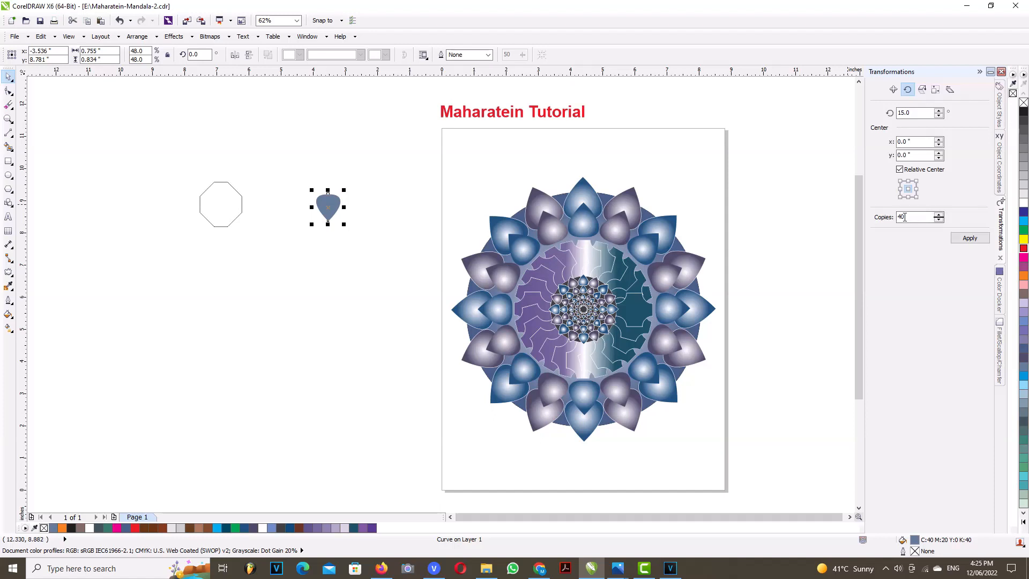
- Try four copies of the small petal rotated by 15°, first about its own centre and again about a centre just below it
{"action": "type", "text": "4"}
{"action": "left_click", "coordinate": [972, 240]}
{"action": "key", "text": "ctrl+z"}
{"action": "left_click", "coordinate": [329, 208]}
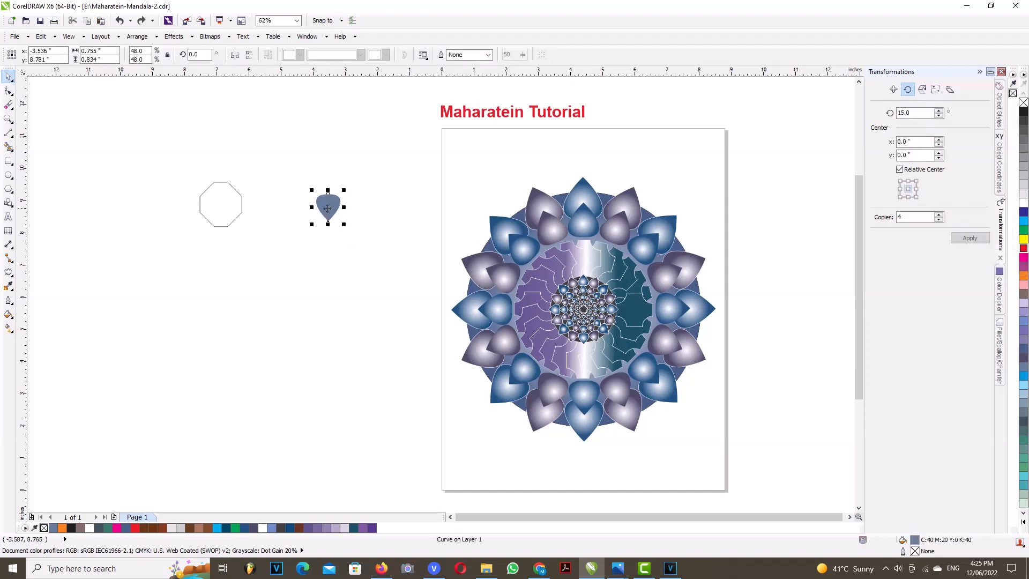
{"action": "left_click_drag", "start_coordinate": [327, 243], "coordinate": [329, 243]}
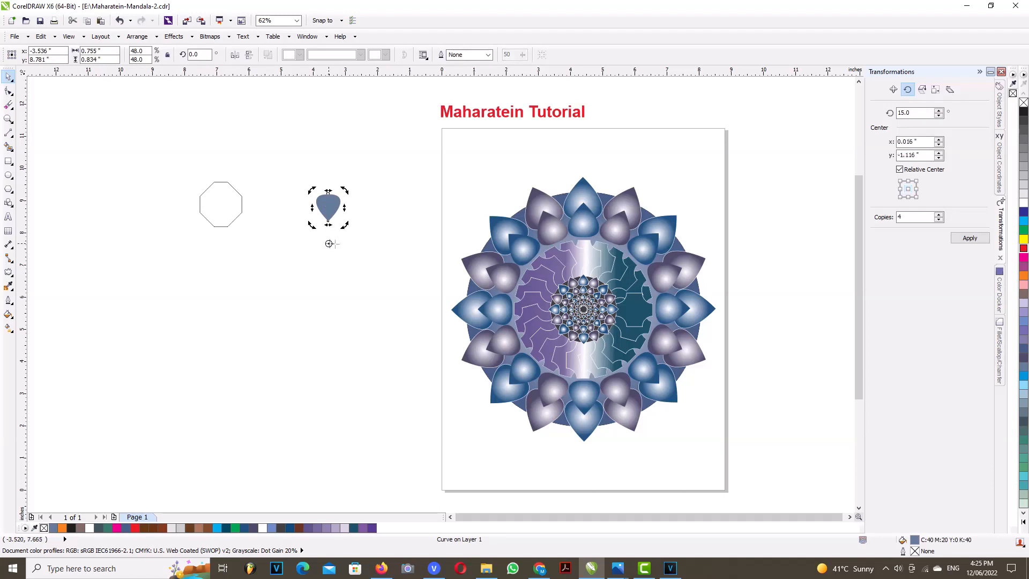
{"action": "left_click", "coordinate": [968, 238]}
{"action": "key", "text": "ctrl+z"}
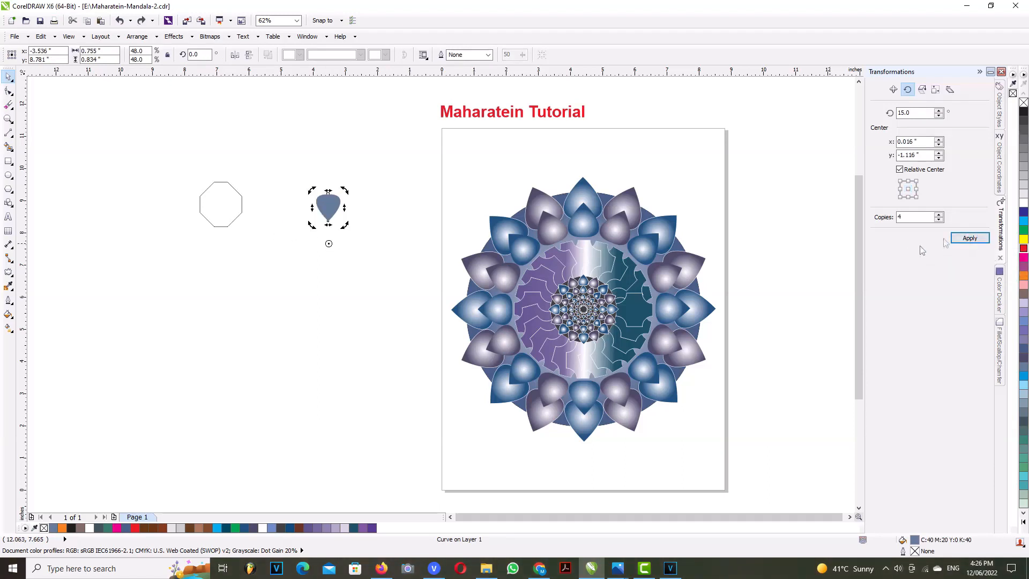
- Place the petal's rotation centre about 1.48 inches below it and create four copies rotated in 45° increments
{"action": "left_click_drag", "start_coordinate": [328, 245], "coordinate": [328, 255]}
{"action": "left_click_drag", "start_coordinate": [901, 114], "coordinate": [898, 117]}
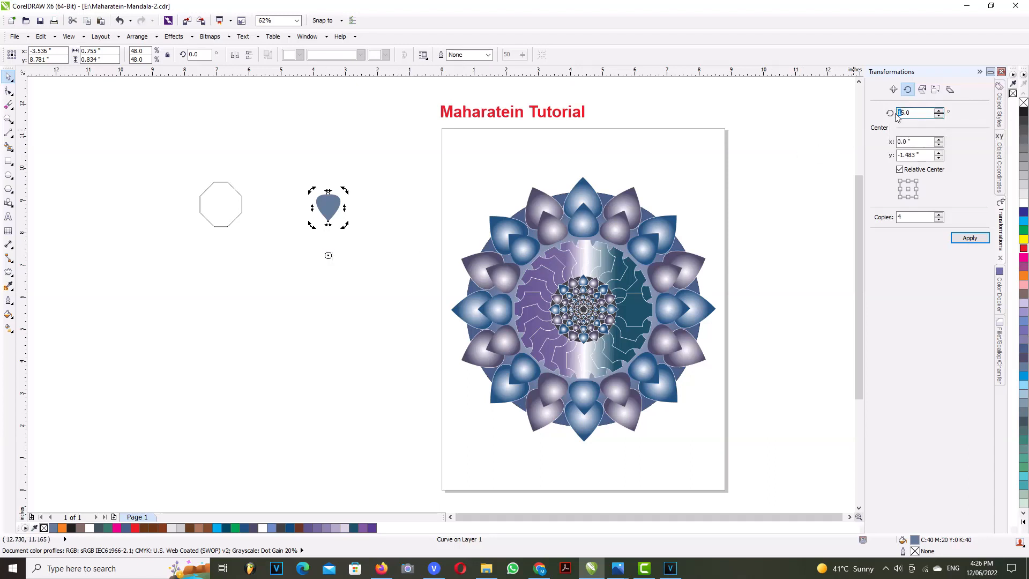
{"action": "type", "text": "4"}
{"action": "left_click", "coordinate": [978, 238]}
{"action": "left_click_drag", "start_coordinate": [377, 325], "coordinate": [262, 182]}
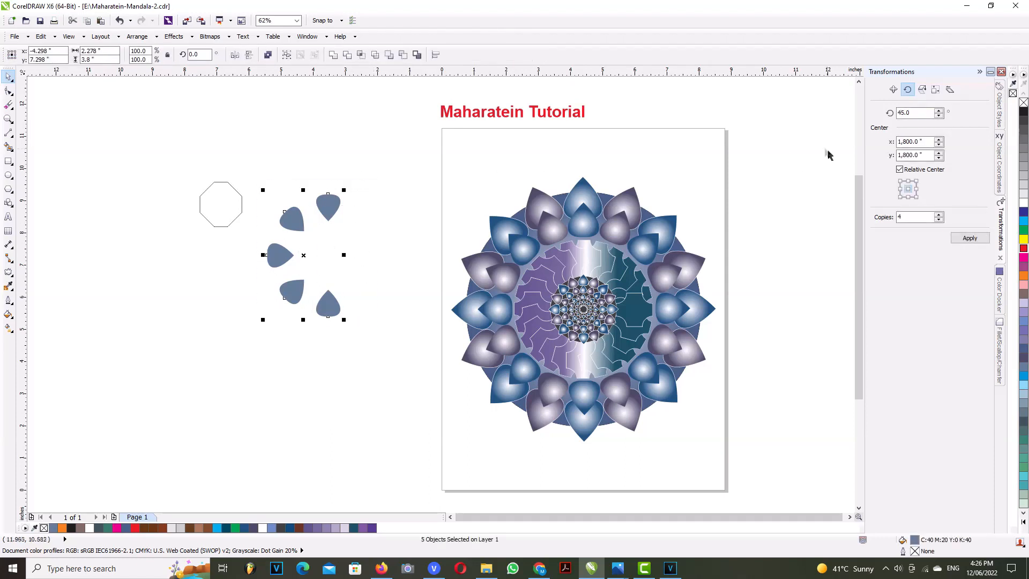
{"action": "left_click", "coordinate": [339, 235]}
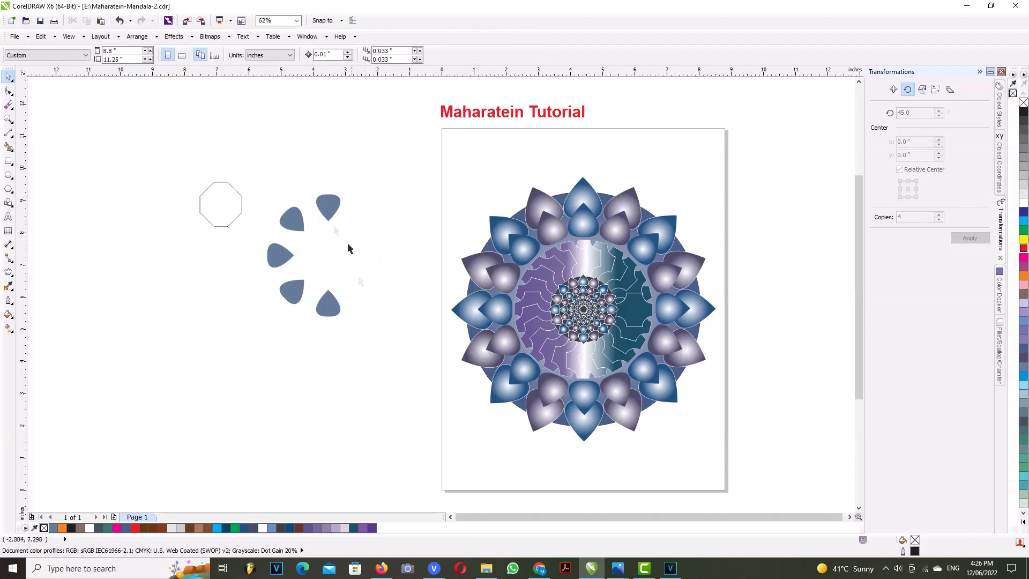
- Create seven 45° rotated copies of the uppermost petal around the same centre, forming a full eight-petal ring
{"action": "left_click", "coordinate": [329, 213]}
{"action": "type", "text": "7"}
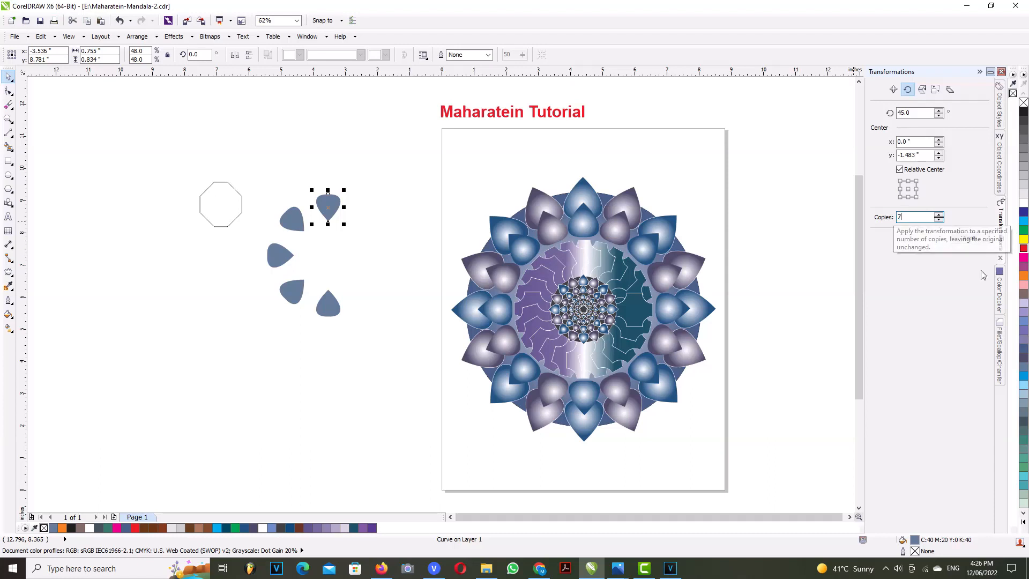
{"action": "left_click", "coordinate": [970, 237]}
{"action": "left_click", "coordinate": [383, 305]}
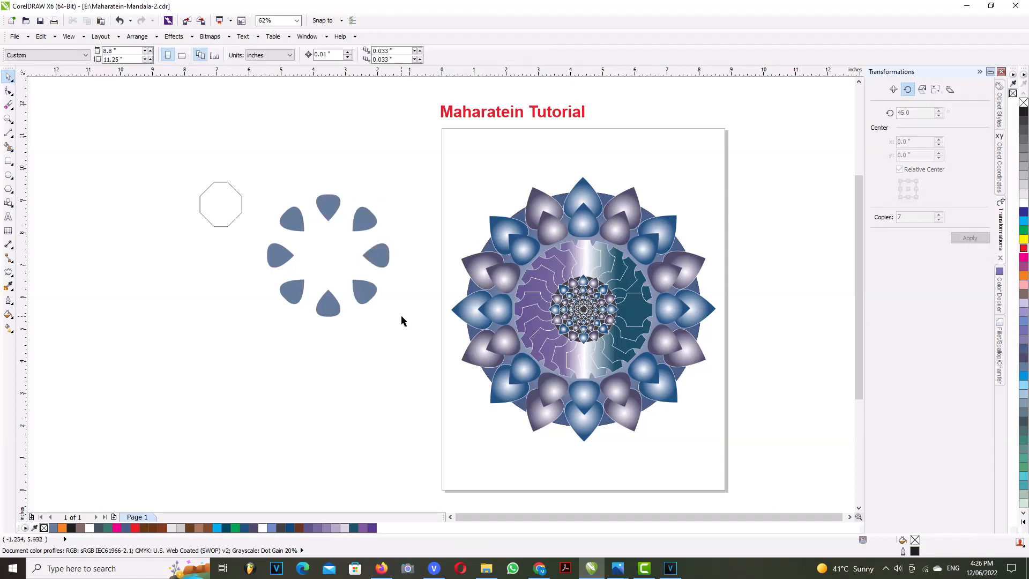
- Scale the whole eight-petal ring down to about 1.67 inches across
{"action": "left_click_drag", "start_coordinate": [413, 328], "coordinate": [259, 188]}
{"action": "left_click_drag", "start_coordinate": [391, 189], "coordinate": [322, 262]}
{"action": "left_click", "coordinate": [335, 329]}
{"action": "mouse_move", "coordinate": [343, 343]}
{"action": "left_mouse_down"}
{"action": "mouse_move", "coordinate": [265, 259]}
{"action": "mouse_move", "coordinate": [334, 346]}
{"action": "left_mouse_up"}
{"action": "left_click", "coordinate": [341, 265]}
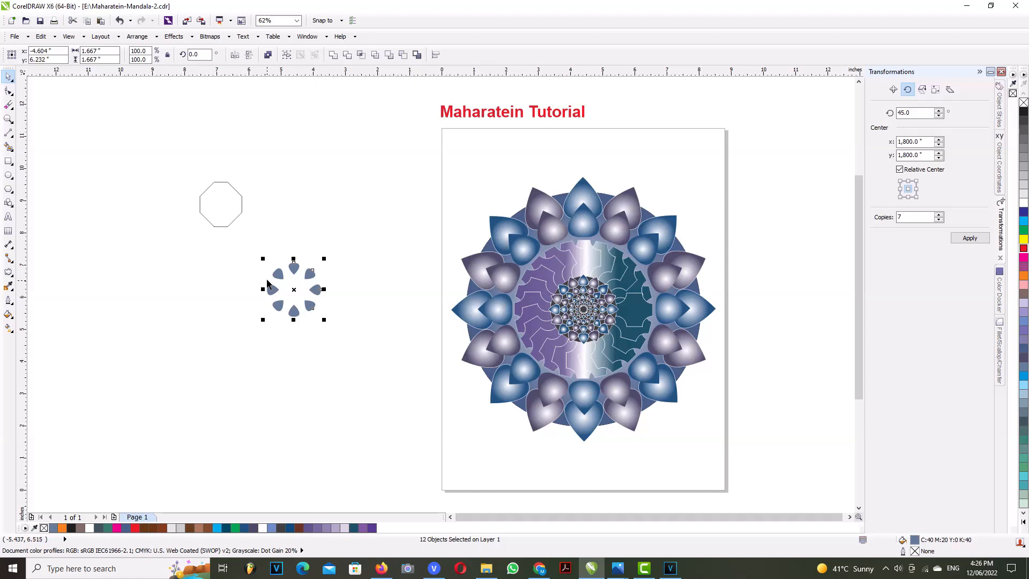
- Draw a circle about 0.93 inches in diameter just below the petal ring
{"action": "left_click", "coordinate": [240, 201]}
{"action": "left_click", "coordinate": [47, 202]}
{"action": "left_click", "coordinate": [8, 175]}
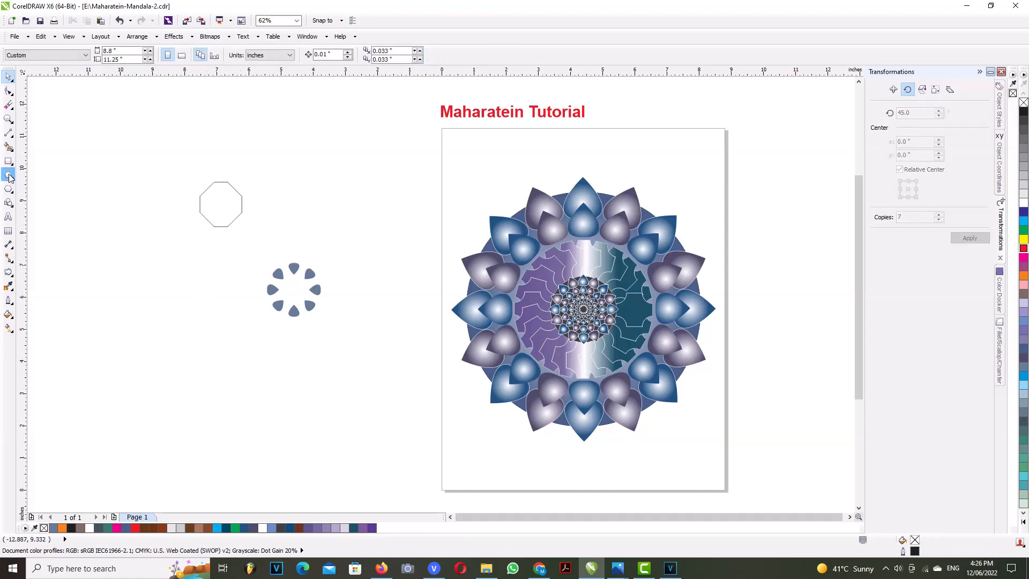
{"action": "mouse_move", "coordinate": [180, 295]}
{"action": "left_mouse_down"}
{"action": "mouse_move", "coordinate": [210, 326]}
{"action": "mouse_move", "coordinate": [296, 292]}
{"action": "mouse_move", "coordinate": [274, 336]}
{"action": "left_mouse_up"}
{"action": "key", "text": "space"}
- Group the petal ring and align the circle to its centre horizontally and vertically
{"action": "left_click", "coordinate": [294, 270]}
{"action": "left_click_drag", "start_coordinate": [257, 249], "coordinate": [340, 325]}
{"action": "left_click", "coordinate": [283, 348]}
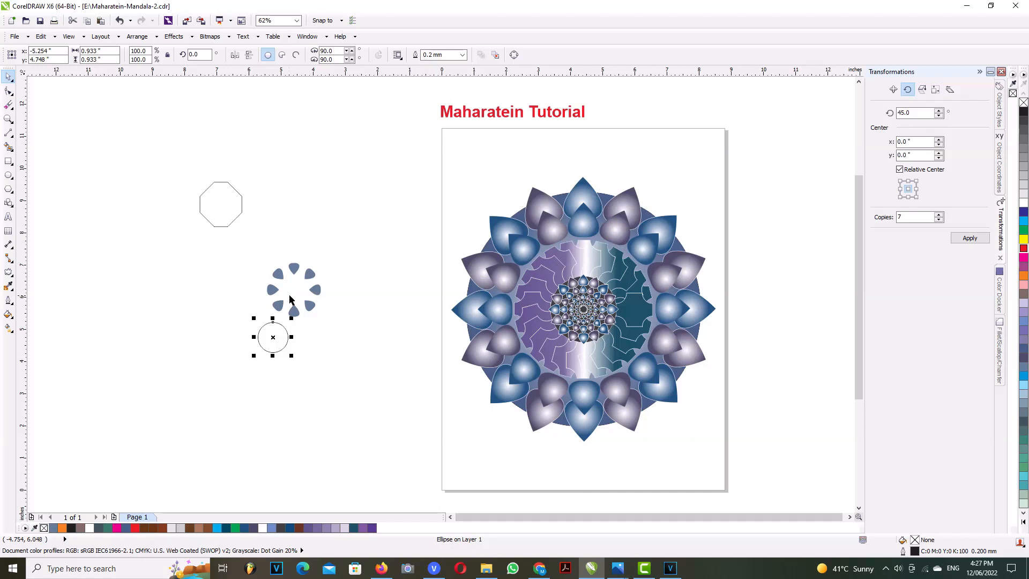
{"action": "left_click", "coordinate": [293, 303], "text": "shift"}
{"action": "key", "text": "c"}
{"action": "key", "text": "e"}
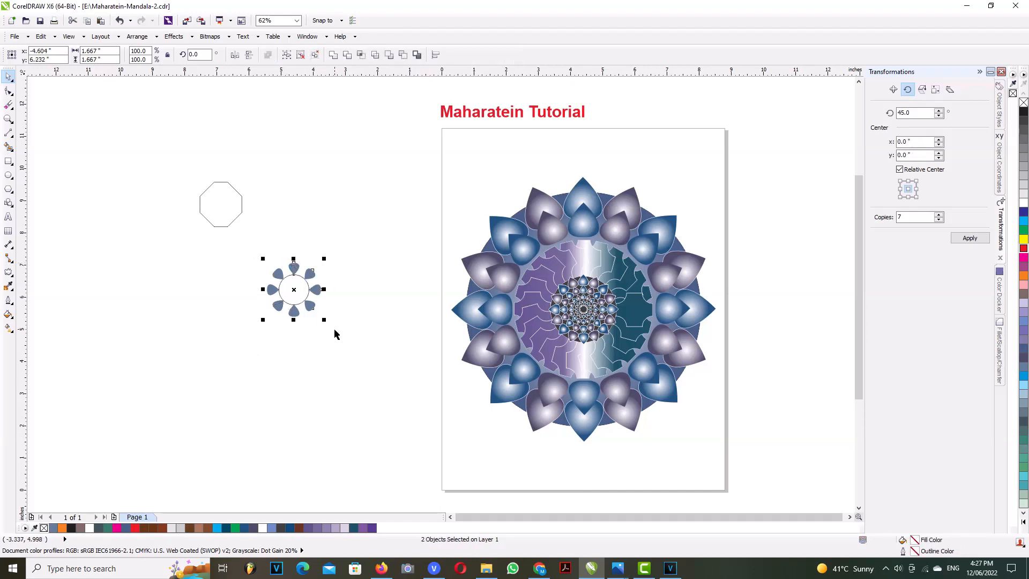
- Fill the circle inside the petal ring with light lavender C20 M20 Y0 K0 and remove its outline
{"action": "left_click", "coordinate": [328, 341]}
{"action": "left_click", "coordinate": [297, 290]}
{"action": "left_click", "coordinate": [328, 301]}
{"action": "left_click", "coordinate": [294, 293]}
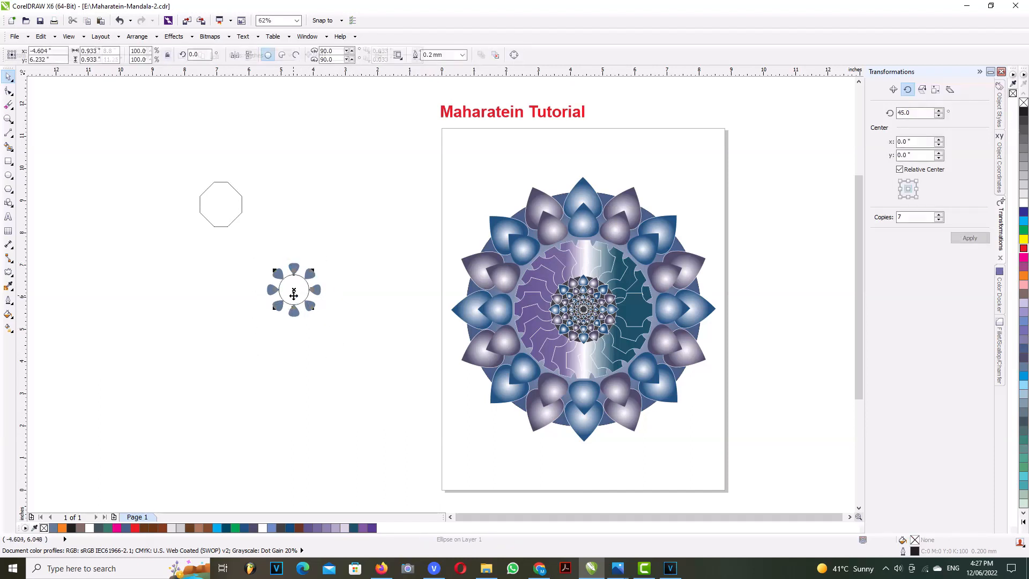
{"action": "left_click", "coordinate": [1023, 249]}
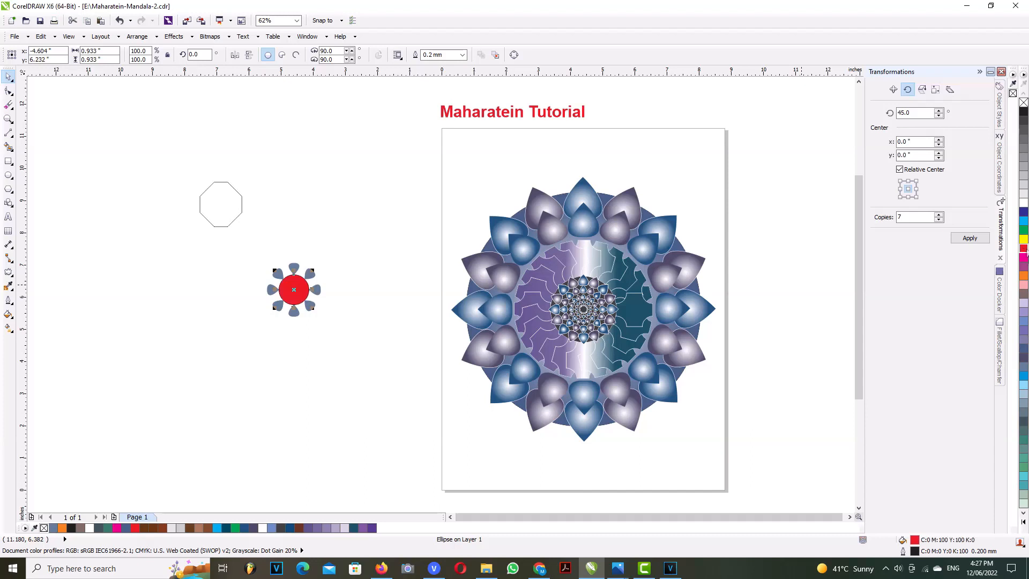
{"action": "left_click", "coordinate": [1024, 307]}
{"action": "left_click", "coordinate": [462, 54]}
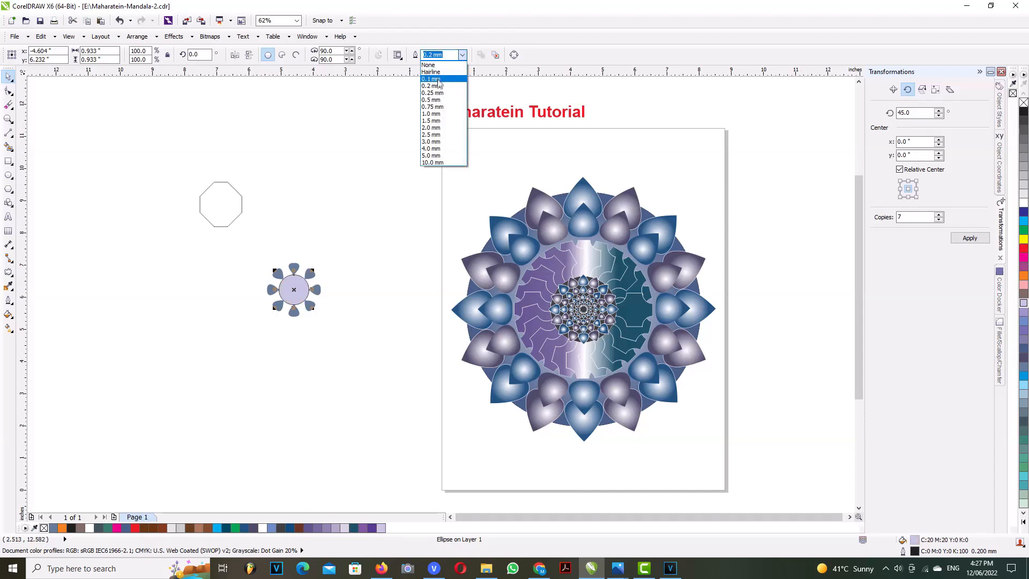
{"action": "left_click", "coordinate": [435, 68]}
{"action": "left_click", "coordinate": [375, 268]}
- Add a scaled-down copy of the petal ring inside the lavender circle, aligned to the circle's centre
{"action": "left_click", "coordinate": [295, 288]}
{"action": "left_click", "coordinate": [326, 309]}
{"action": "left_click", "coordinate": [316, 290]}
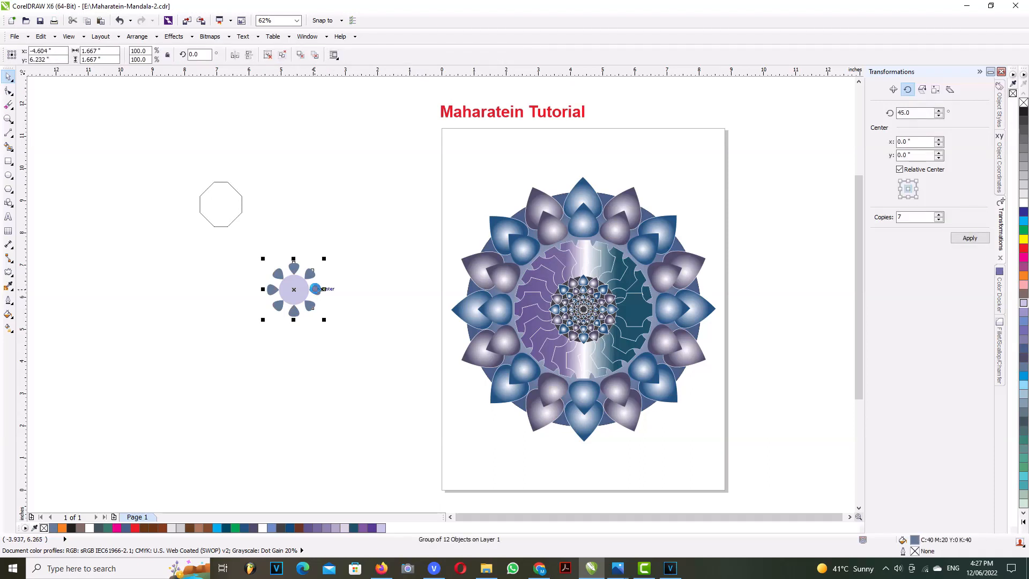
{"action": "left_click_drag", "start_coordinate": [325, 260], "coordinate": [308, 247]}
{"action": "scroll", "coordinate": [299, 316], "scroll_direction": "up", "scroll_amount": 2}
{"action": "left_click_drag", "start_coordinate": [326, 311], "coordinate": [291, 265]}
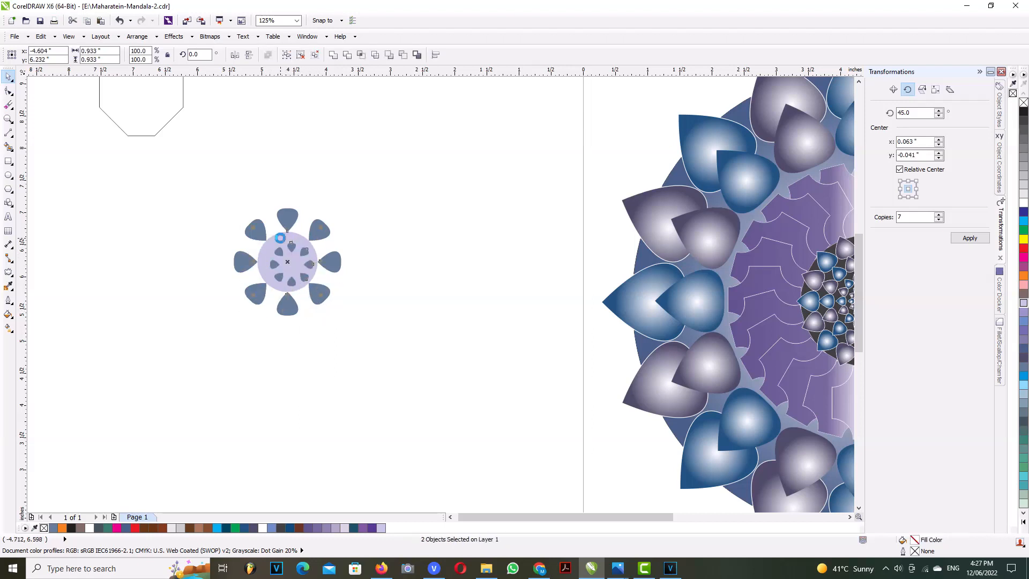
{"action": "left_click", "coordinate": [397, 296]}
{"action": "left_click", "coordinate": [311, 250]}
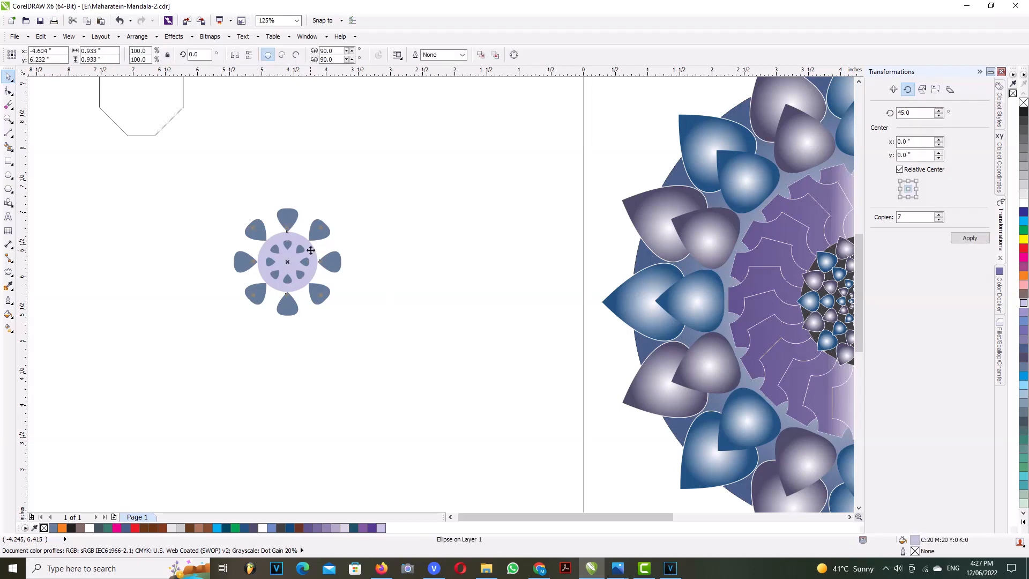
- Recolour the small mandala's circle to C60 M40 Y0 K40 and its inner petal ring to C0 M0 Y0 K20
{"action": "left_click", "coordinate": [1024, 350]}
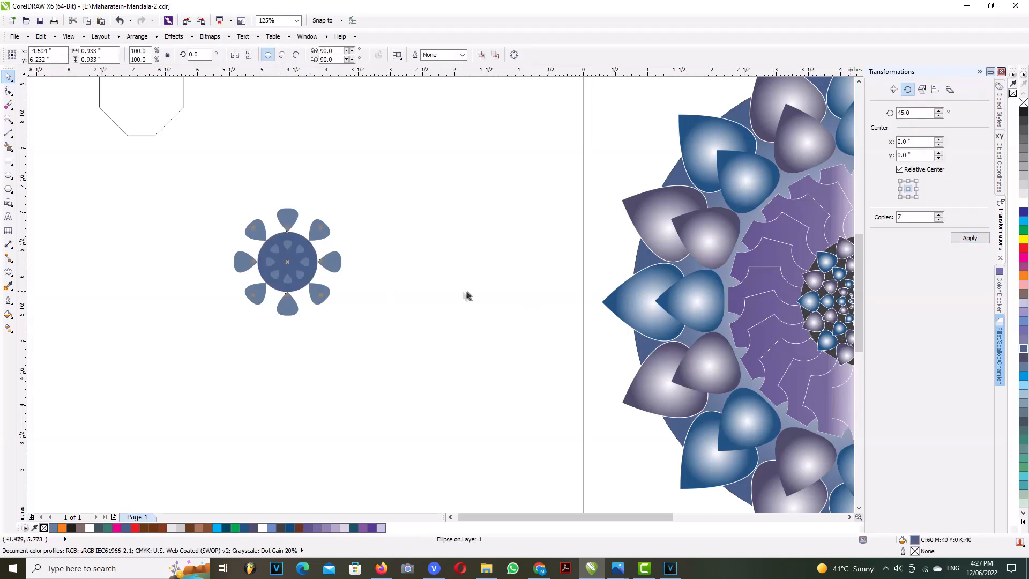
{"action": "left_click", "coordinate": [466, 295]}
{"action": "left_click", "coordinate": [294, 254]}
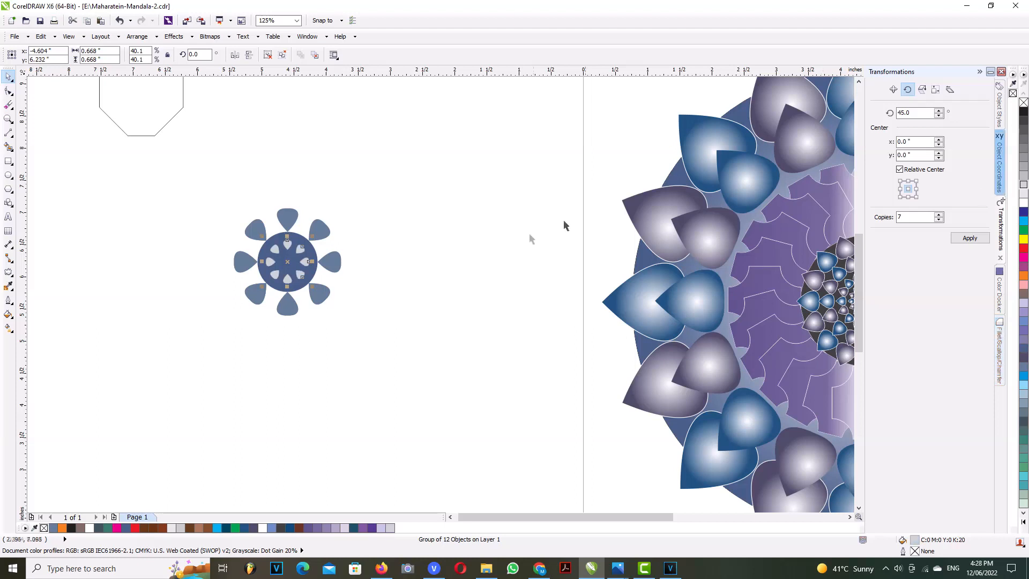
{"action": "left_click", "coordinate": [427, 291]}
- Group the small mandala's circle and petal rings, and move the group onto the page above the large mandala
{"action": "scroll", "coordinate": [427, 294], "scroll_direction": "down", "scroll_amount": 1}
{"action": "left_click_drag", "start_coordinate": [309, 240], "coordinate": [401, 315]}
{"action": "right_click", "coordinate": [366, 275]}
{"action": "left_click", "coordinate": [390, 331]}
{"action": "left_click_drag", "start_coordinate": [354, 277], "coordinate": [643, 149]}
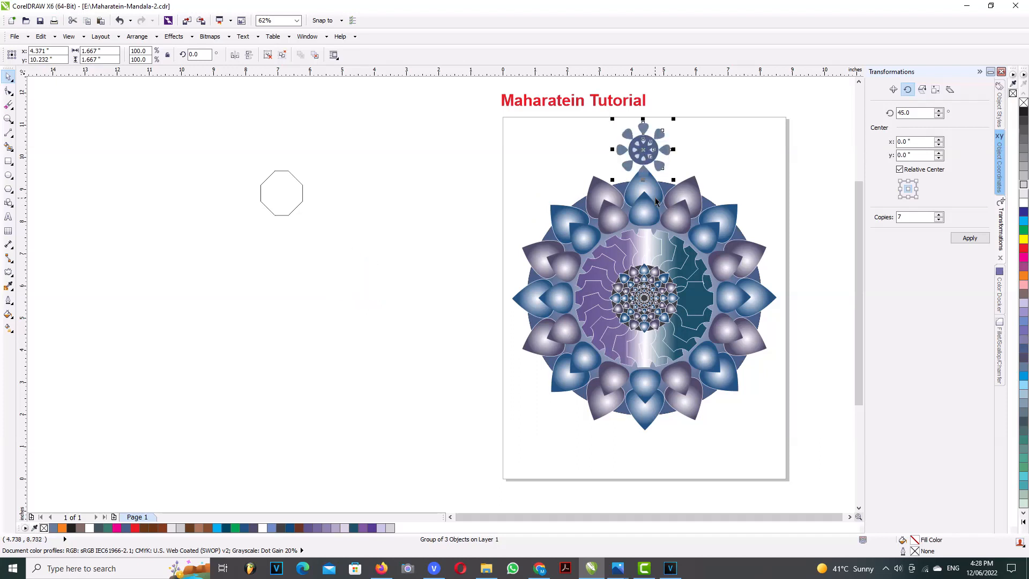
- Scale the large mandala down about its centre, and shrink the small motif to about 0.89 inches just above the top petal
{"action": "left_click", "coordinate": [642, 300]}
{"action": "left_click_drag", "start_coordinate": [780, 165], "coordinate": [735, 233]}
{"action": "left_click_drag", "start_coordinate": [713, 268], "coordinate": [735, 247]}
{"action": "left_click", "coordinate": [644, 149]}
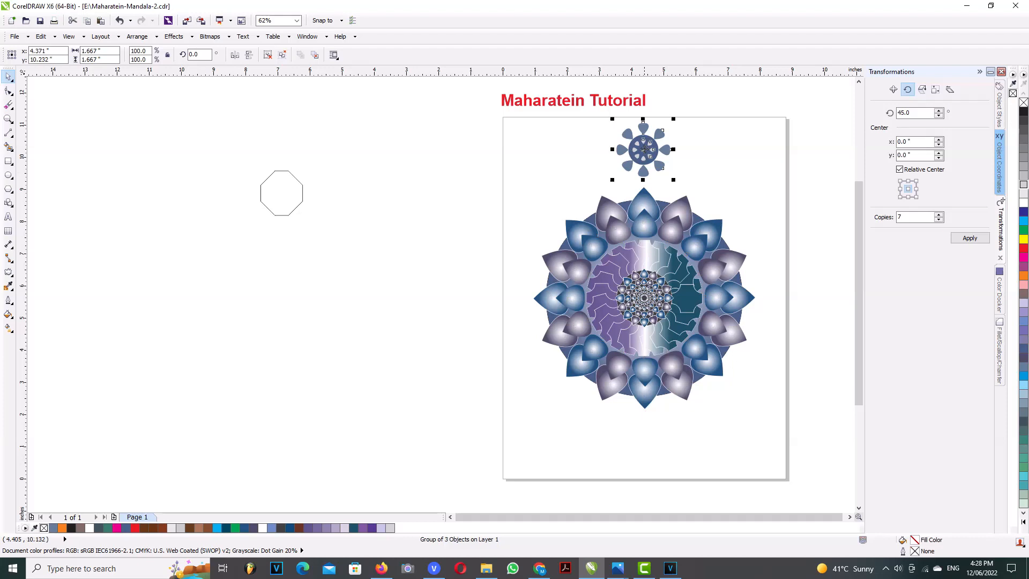
{"action": "left_click_drag", "start_coordinate": [673, 120], "coordinate": [653, 163]}
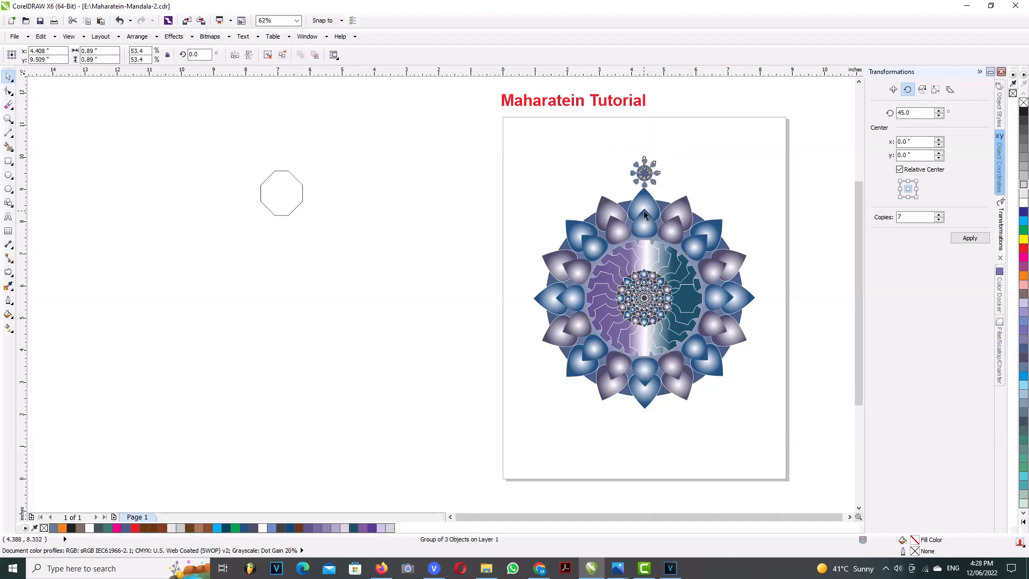
- Set the rotation for the small motif to 15 degrees with 40 copies
{"action": "key", "text": "Escape"}
{"action": "left_click", "coordinate": [644, 173]}
{"action": "left_click", "coordinate": [901, 113]}
{"action": "key", "text": "BackSpace"}
{"action": "type", "text": "1"}
{"action": "double_click", "coordinate": [901, 217]}
{"action": "type", "text": "40"}
- Undo the rotation about the motif's own centre, and apply the rotated copies around the large mandala's centre instead
{"action": "left_click", "coordinate": [970, 238]}
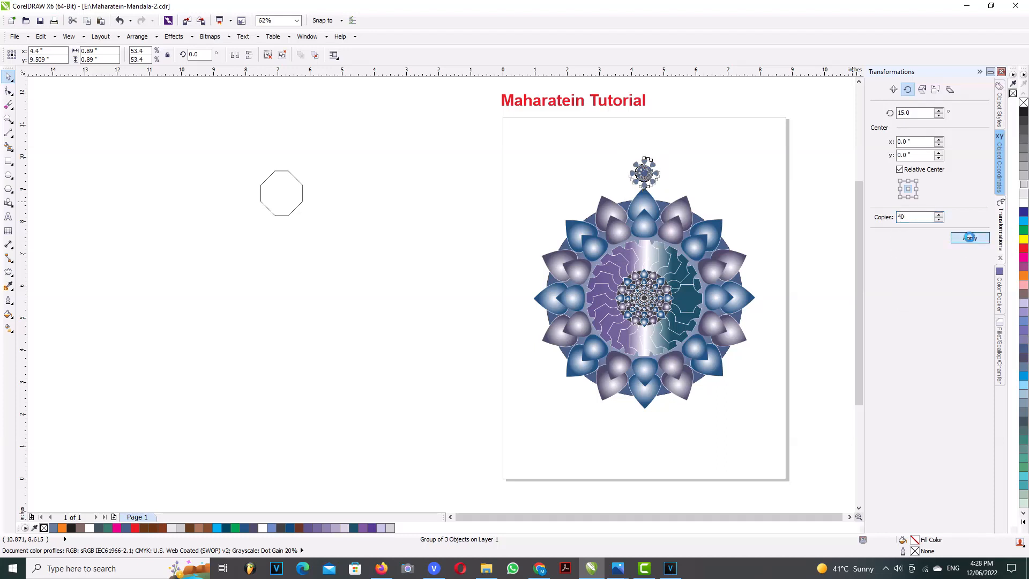
{"action": "key", "text": "ctrl+z"}
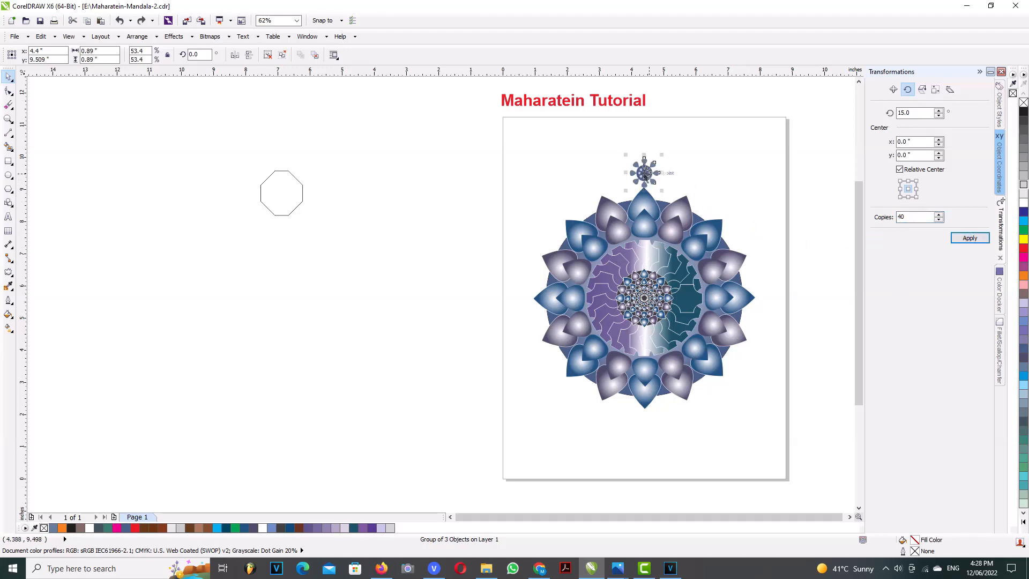
{"action": "left_click", "coordinate": [646, 173]}
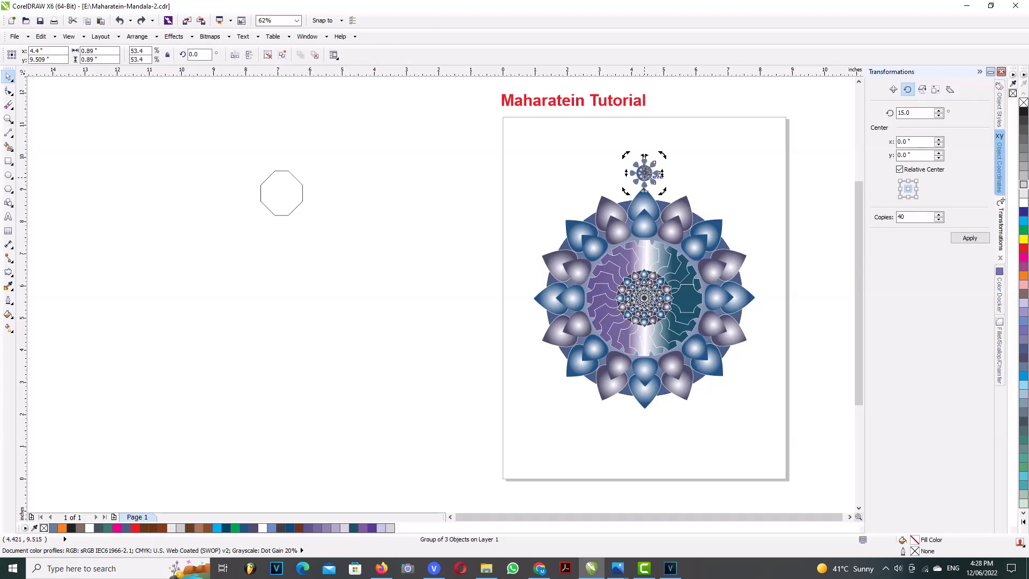
{"action": "left_click_drag", "start_coordinate": [645, 172], "coordinate": [645, 298]}
{"action": "scroll", "coordinate": [644, 297], "scroll_direction": "up", "scroll_amount": 3}
{"action": "scroll", "coordinate": [640, 292], "scroll_direction": "down", "scroll_amount": 5}
{"action": "left_click", "coordinate": [970, 238]}
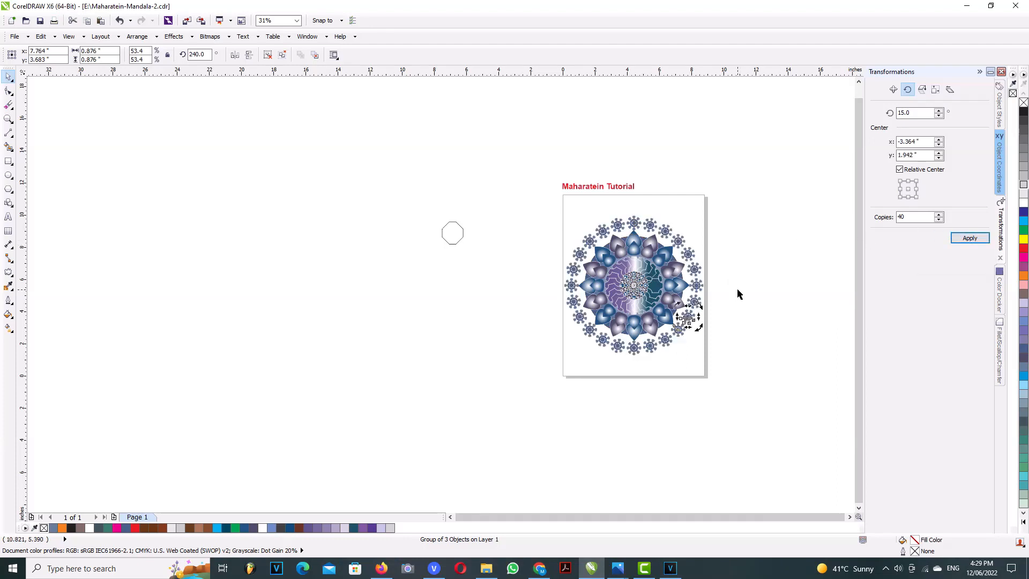
{"action": "left_click", "coordinate": [731, 304]}
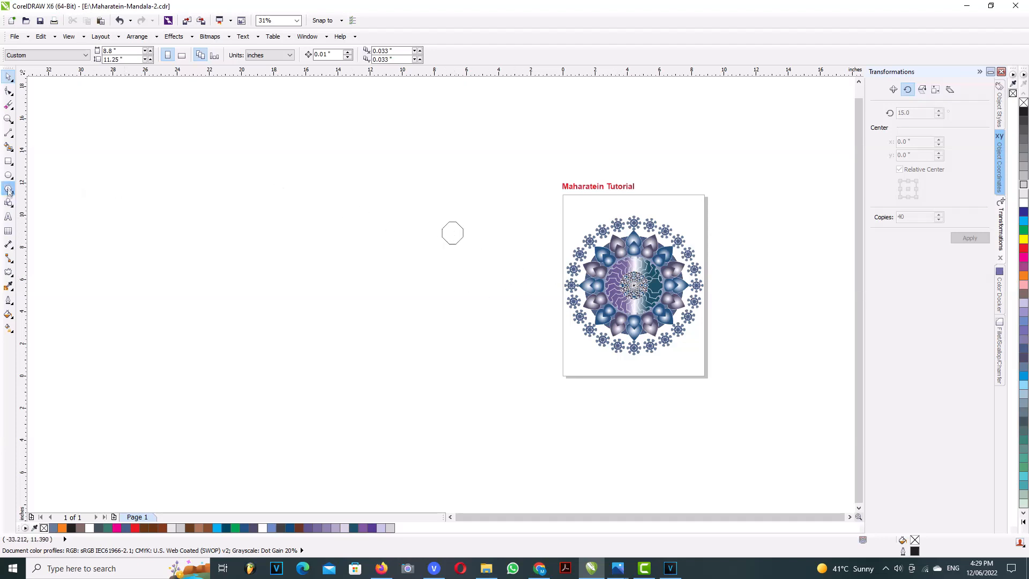
- Draw a circle about 10.3 inches in diameter beside the page and fill it with black
{"action": "left_click", "coordinate": [9, 175]}
{"action": "left_click_drag", "start_coordinate": [415, 371], "coordinate": [261, 206]}
{"action": "key", "text": "space"}
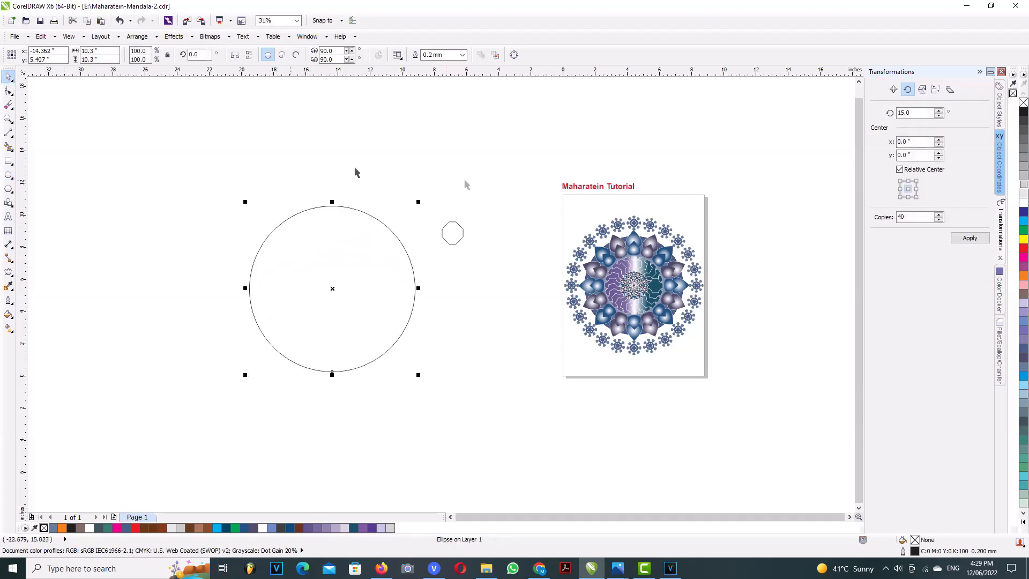
{"action": "left_click", "coordinate": [1023, 112]}
- Send the black circle to the back of the page and centre it on the page behind the mandala
{"action": "right_click", "coordinate": [385, 267]}
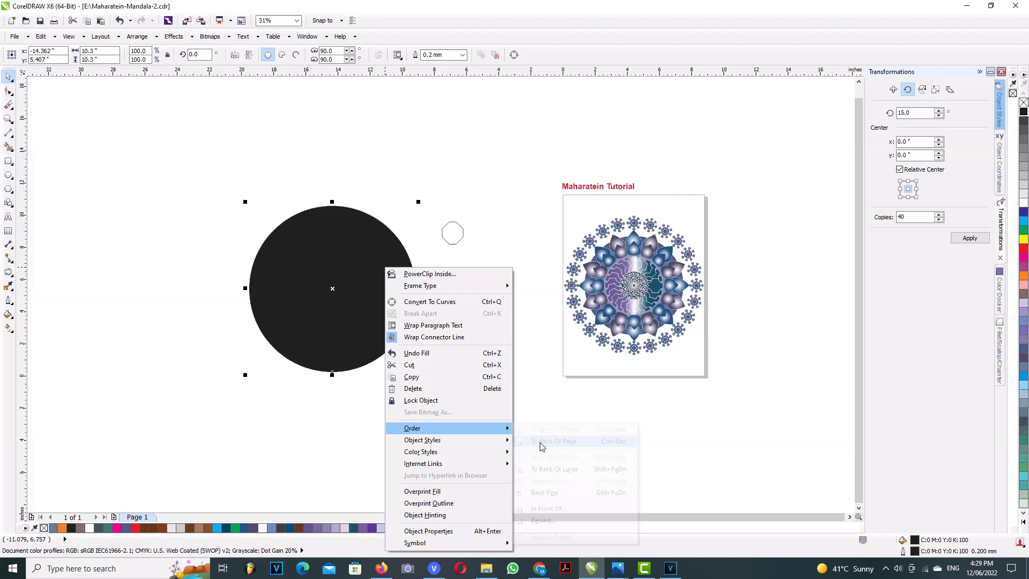
{"action": "left_click", "coordinate": [368, 289]}
{"action": "left_click_drag", "start_coordinate": [368, 289], "coordinate": [474, 329]}
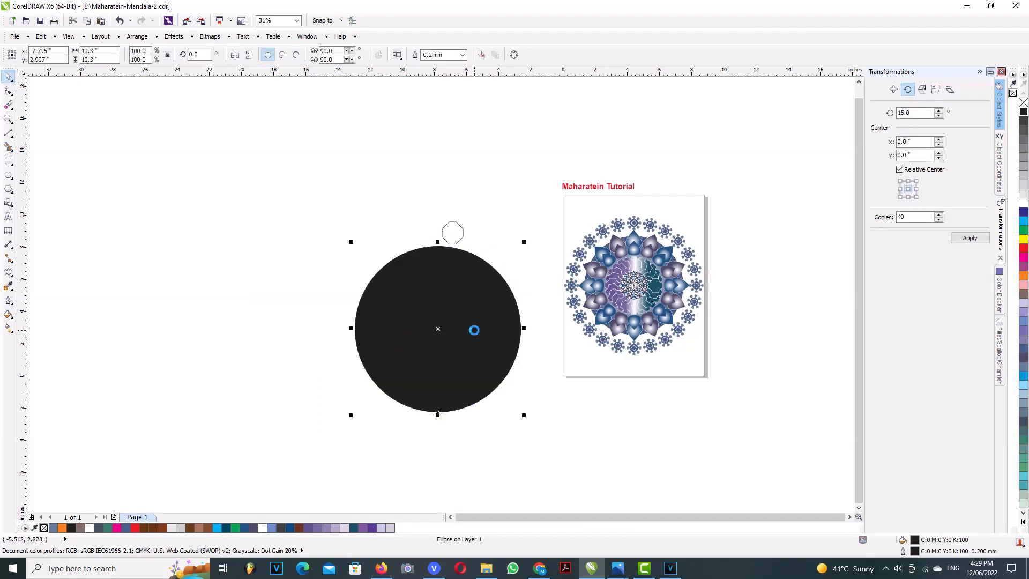
{"action": "key", "text": "p"}
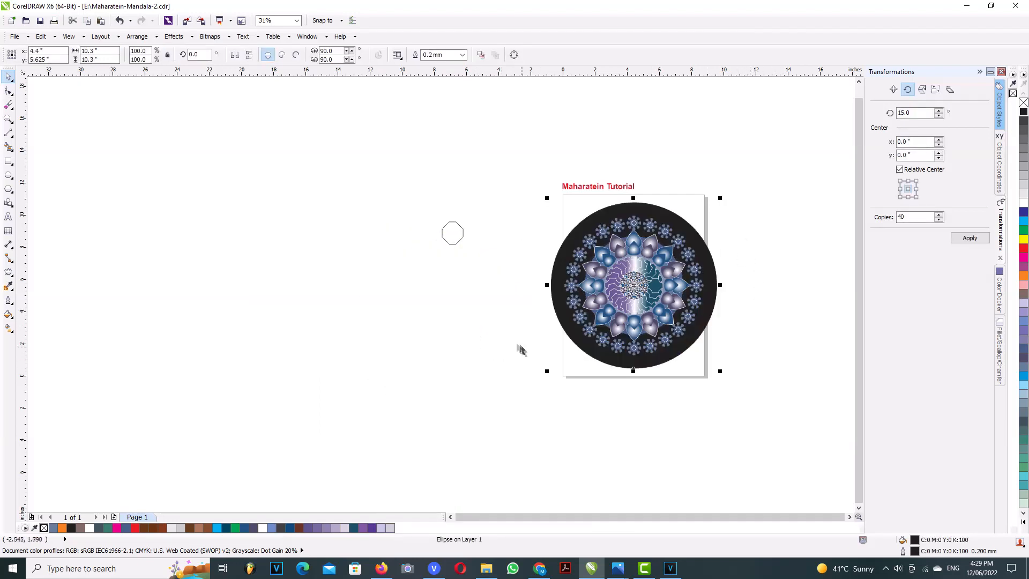
- Fill the background circle with dark teal blue C97 M67 Y38 K22
{"action": "left_click", "coordinate": [1023, 267]}
{"action": "left_click", "coordinate": [1023, 213]}
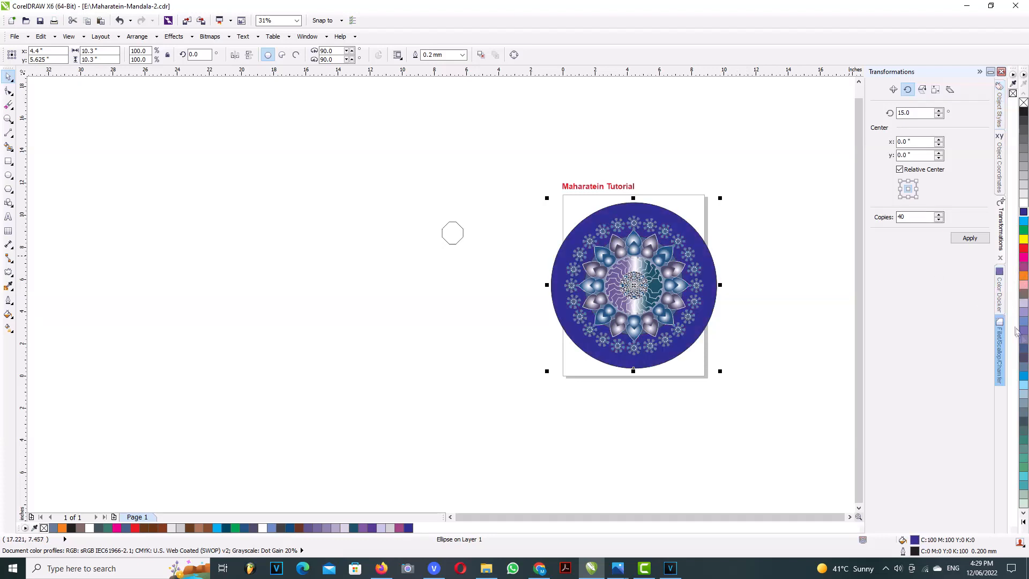
{"action": "left_click", "coordinate": [1001, 307]}
{"action": "left_click", "coordinate": [954, 144]}
{"action": "left_click", "coordinate": [954, 145]}
{"action": "left_click", "coordinate": [917, 155]}
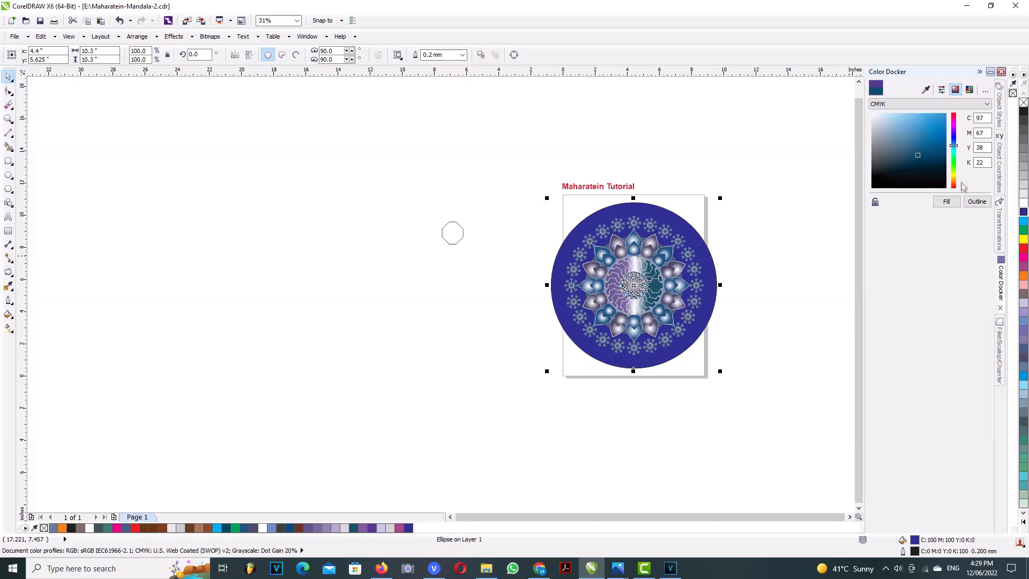
{"action": "left_click", "coordinate": [947, 202]}
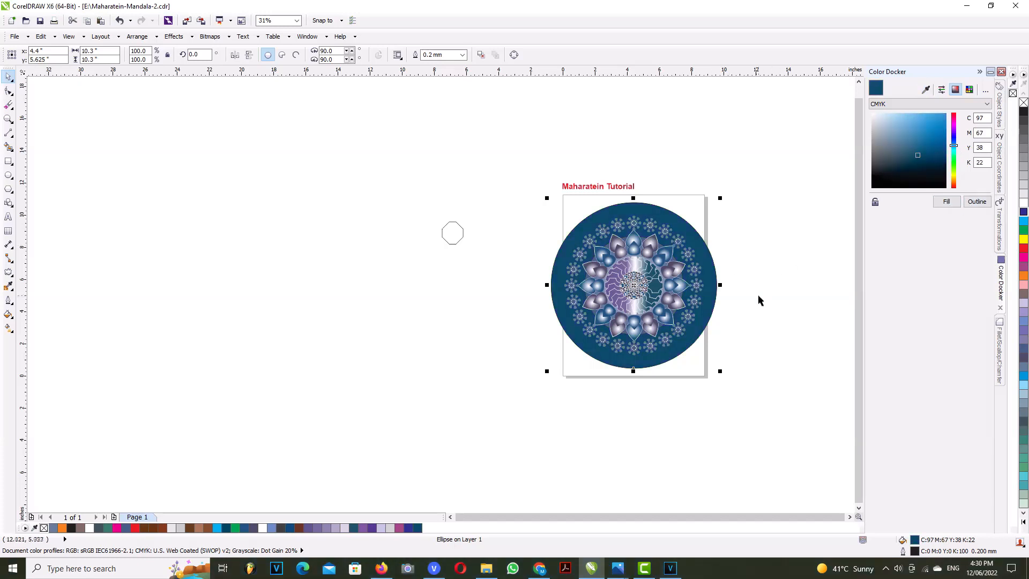
- Apply a radial fountain fill from dark teal to white to the background circle and pull its outer colour inward to an 18% edge pad
{"action": "left_click", "coordinate": [8, 315]}
{"action": "left_click", "coordinate": [48, 331]}
{"action": "left_click", "coordinate": [454, 198]}
{"action": "left_click", "coordinate": [445, 208]}
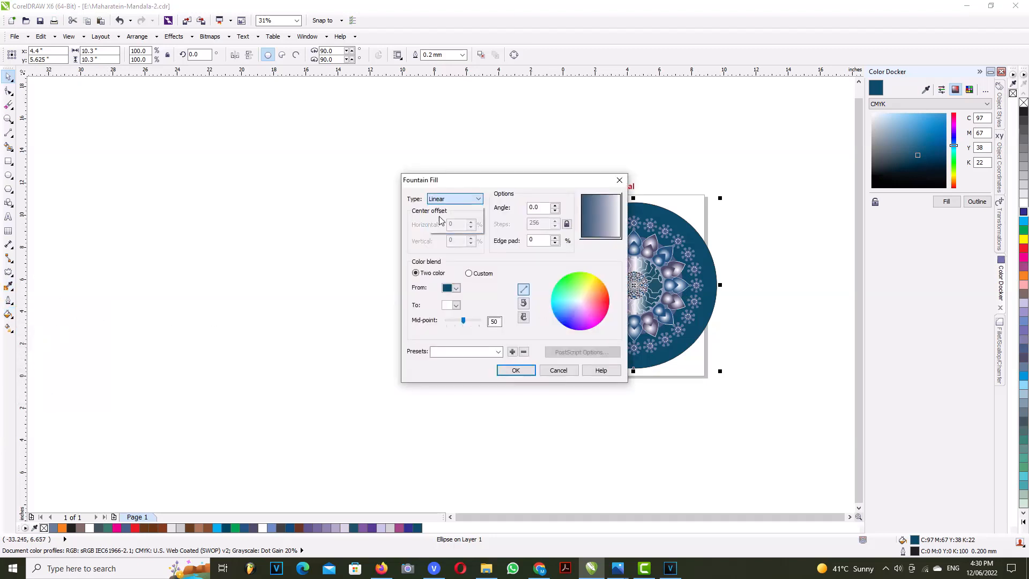
{"action": "left_click", "coordinate": [515, 370]}
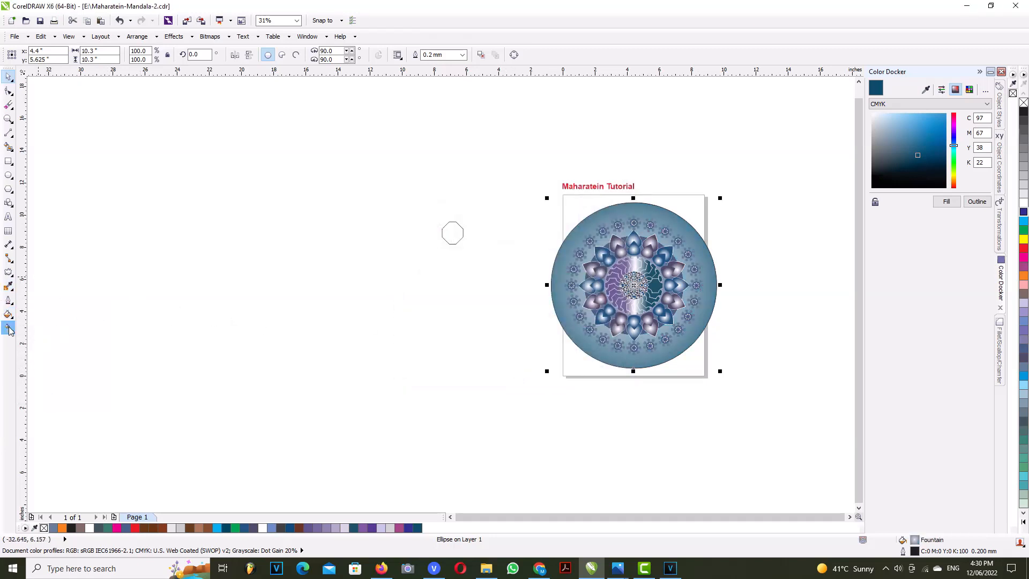
{"action": "left_click", "coordinate": [8, 327]}
{"action": "left_click_drag", "start_coordinate": [710, 284], "coordinate": [684, 281]}
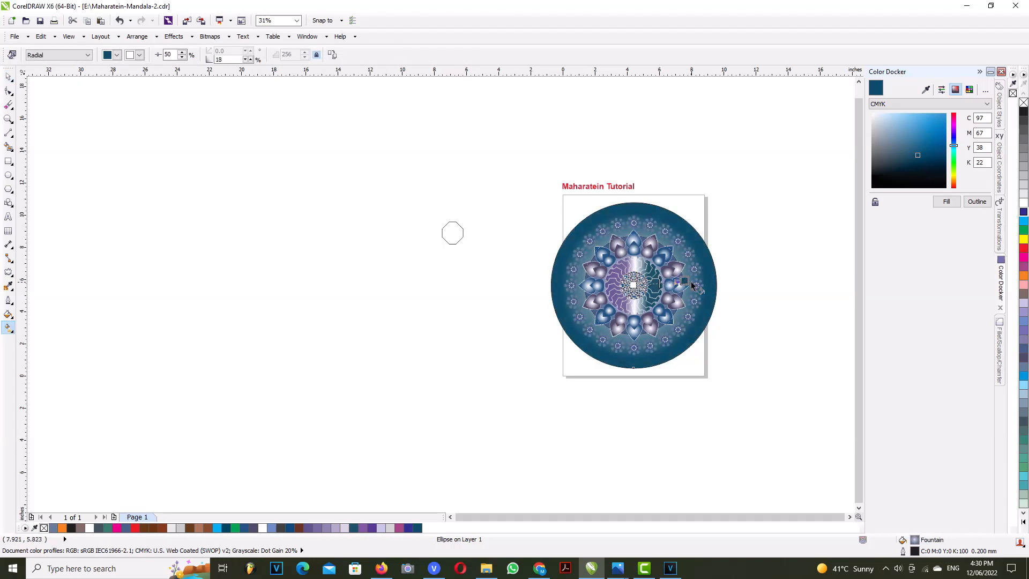
{"action": "key", "text": "Escape"}
- Scale the background circle down slightly about its centre
{"action": "left_click", "coordinate": [8, 77]}
{"action": "left_click", "coordinate": [655, 207]}
{"action": "left_click_drag", "start_coordinate": [720, 198], "coordinate": [716, 205]}
{"action": "left_click_drag", "start_coordinate": [718, 368], "coordinate": [742, 375]}
{"action": "left_click", "coordinate": [726, 351]}
- Group the full mandala with its background circle, and ungroup it again
{"action": "left_click_drag", "start_coordinate": [529, 191], "coordinate": [736, 379]}
{"action": "right_click", "coordinate": [674, 258]}
{"action": "left_click", "coordinate": [745, 311]}
{"action": "scroll", "coordinate": [726, 292], "scroll_direction": "up", "scroll_amount": 2}
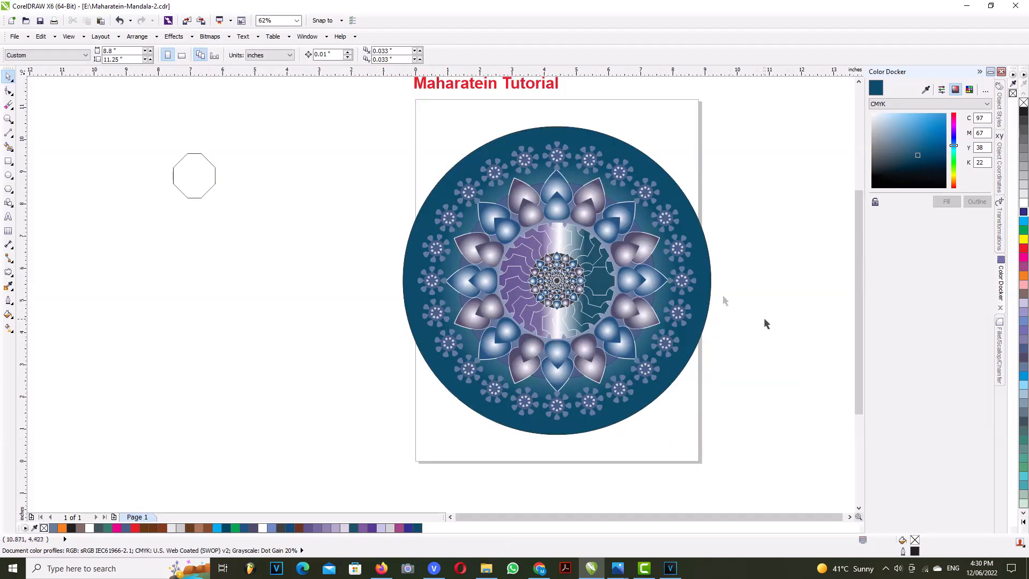
{"action": "left_click", "coordinate": [554, 236]}
{"action": "right_click", "coordinate": [558, 239]}
{"action": "left_click", "coordinate": [584, 297]}
{"action": "left_click", "coordinate": [310, 315]}
- Try moving the inner petal mandala away from the background circle's centre
{"action": "left_click", "coordinate": [552, 244]}
{"action": "left_click", "coordinate": [367, 214]}
{"action": "left_click_drag", "start_coordinate": [616, 345], "coordinate": [616, 346]}
{"action": "left_click_drag", "start_coordinate": [596, 278], "coordinate": [658, 308]}
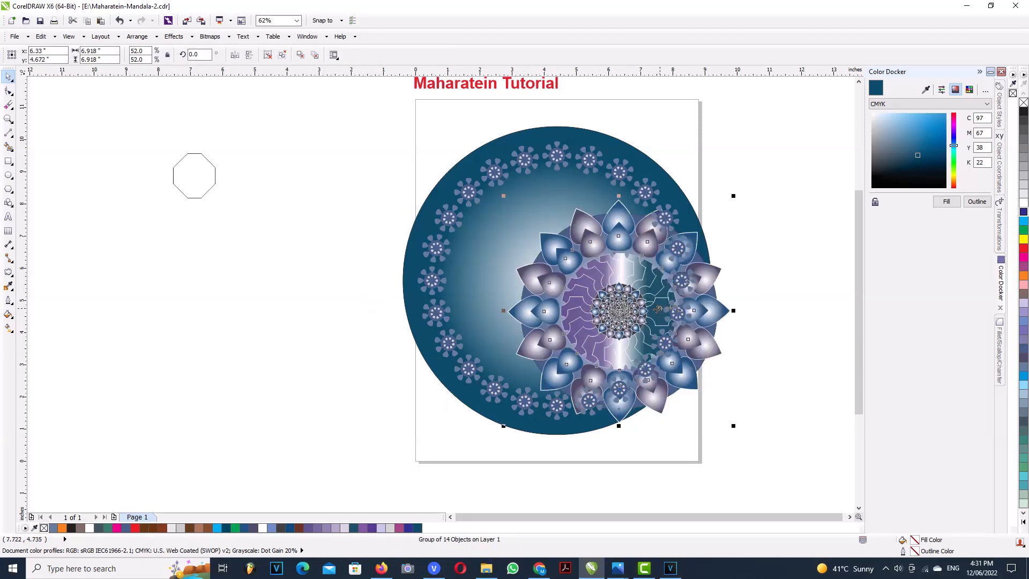
{"action": "key", "text": "Escape"}
- Ungroup the inner mandala and remove the white middle colour node from the jagged disc's linear gradient
{"action": "right_click", "coordinate": [552, 242]}
{"action": "left_click", "coordinate": [601, 290]}
{"action": "left_click", "coordinate": [756, 295]}
{"action": "left_click", "coordinate": [580, 248]}
{"action": "left_click", "coordinate": [8, 327]}
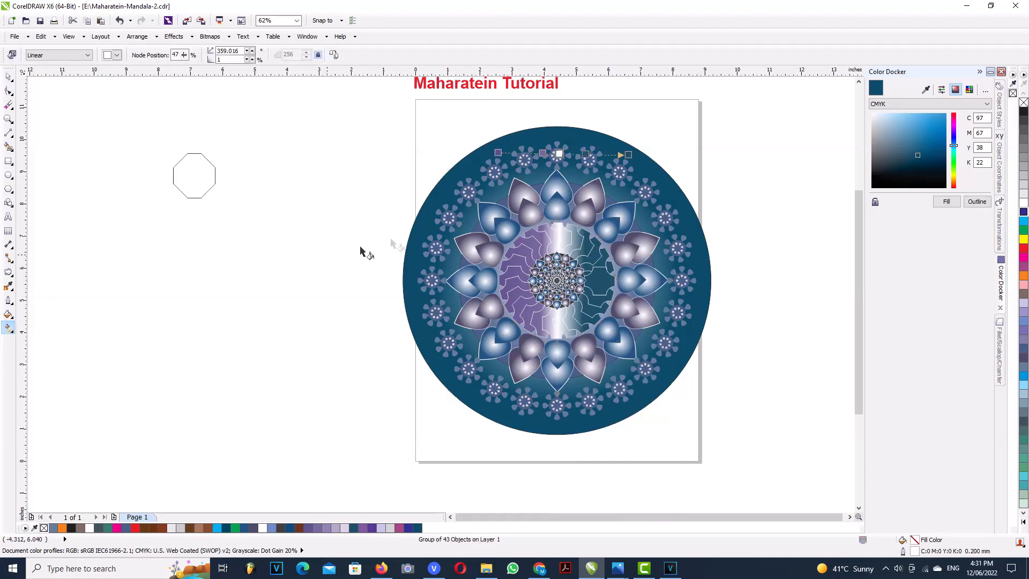
{"action": "double_click", "coordinate": [559, 154]}
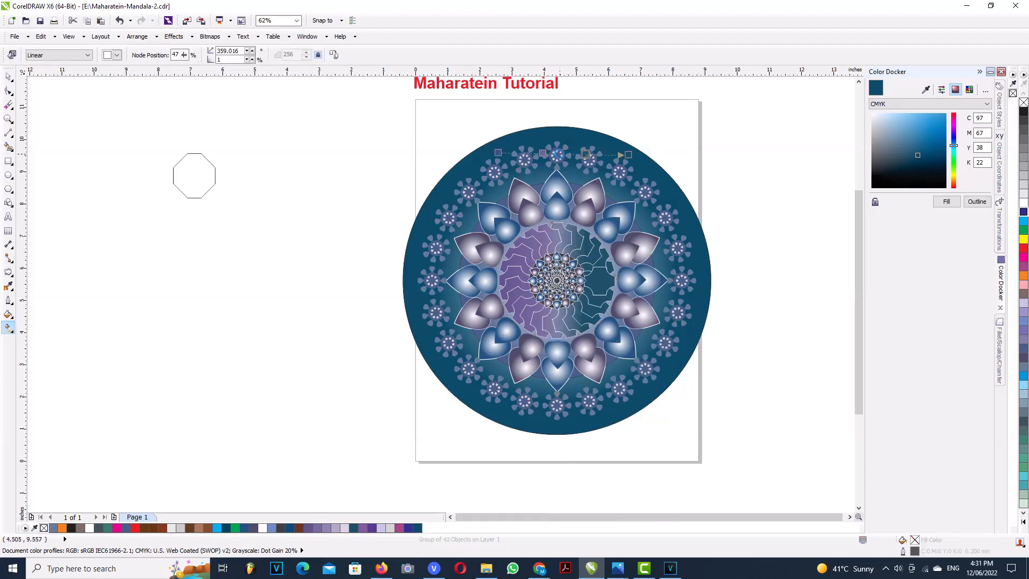
{"action": "left_click", "coordinate": [9, 77]}
{"action": "left_click", "coordinate": [239, 289]}
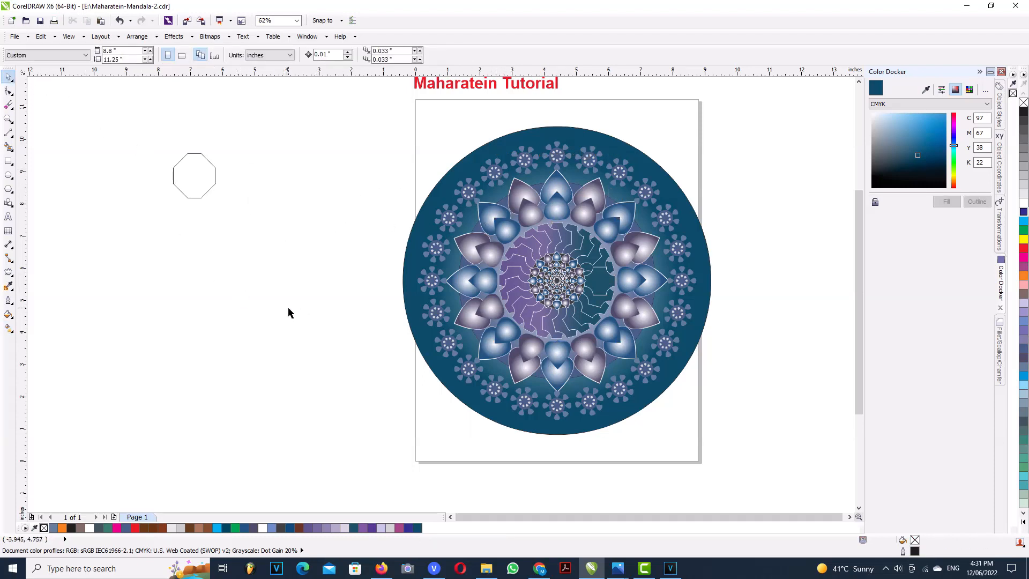
- Delete the leftover octagon, and scale the full mandala as one group about its centre to about 7.94 inches
{"action": "key", "text": "Delete"}
{"action": "left_click_drag", "start_coordinate": [356, 103], "coordinate": [663, 390]}
{"action": "right_click", "coordinate": [574, 250]}
{"action": "left_click", "coordinate": [624, 309]}
{"action": "left_click_drag", "start_coordinate": [558, 234], "coordinate": [584, 261]}
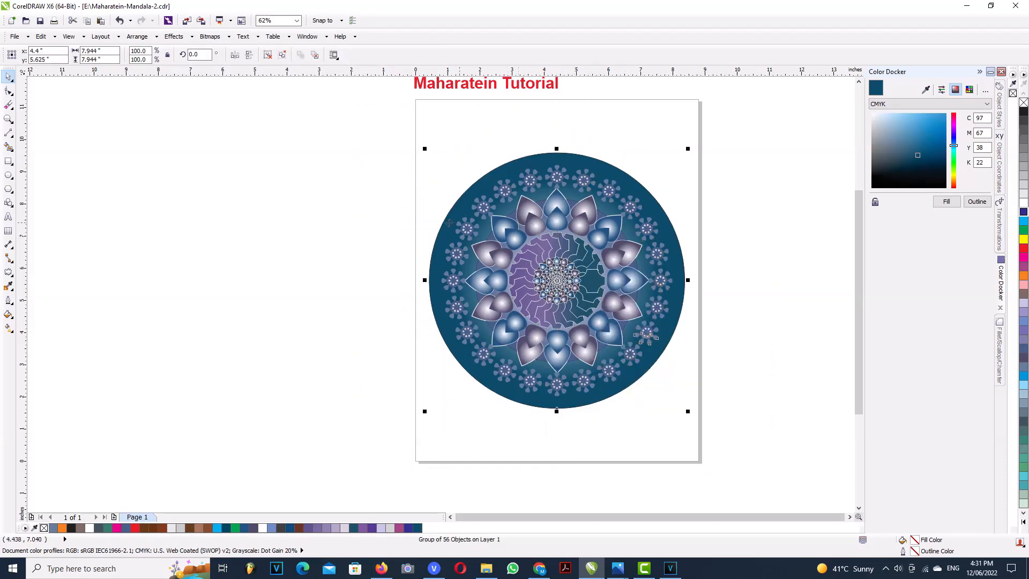
{"action": "left_click", "coordinate": [257, 239]}
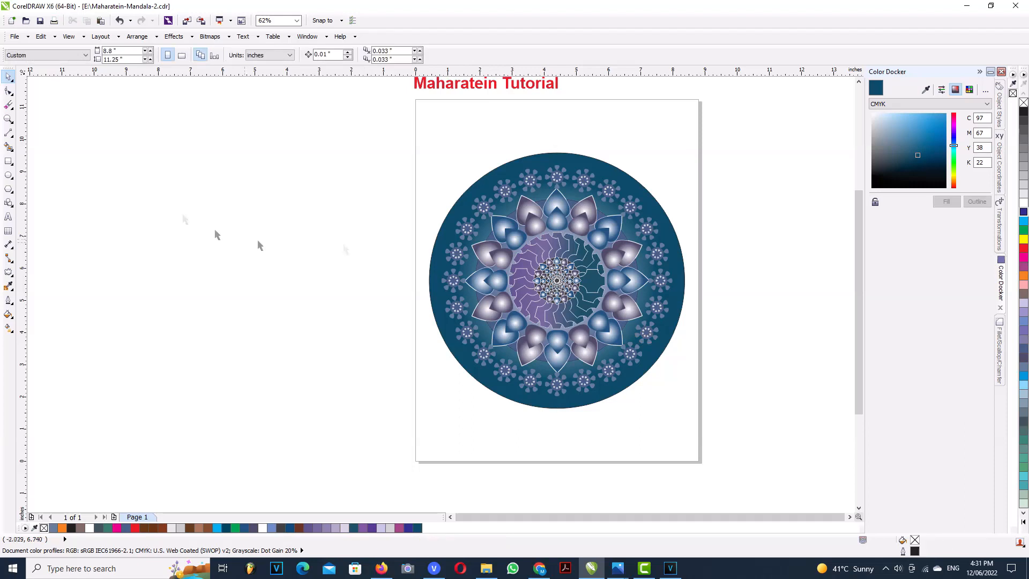
- Draw a circle about 0.48 inches in diameter left of the mandala, filled with C22 M9 Y8 K0 and without an outline
{"action": "left_click", "coordinate": [10, 177]}
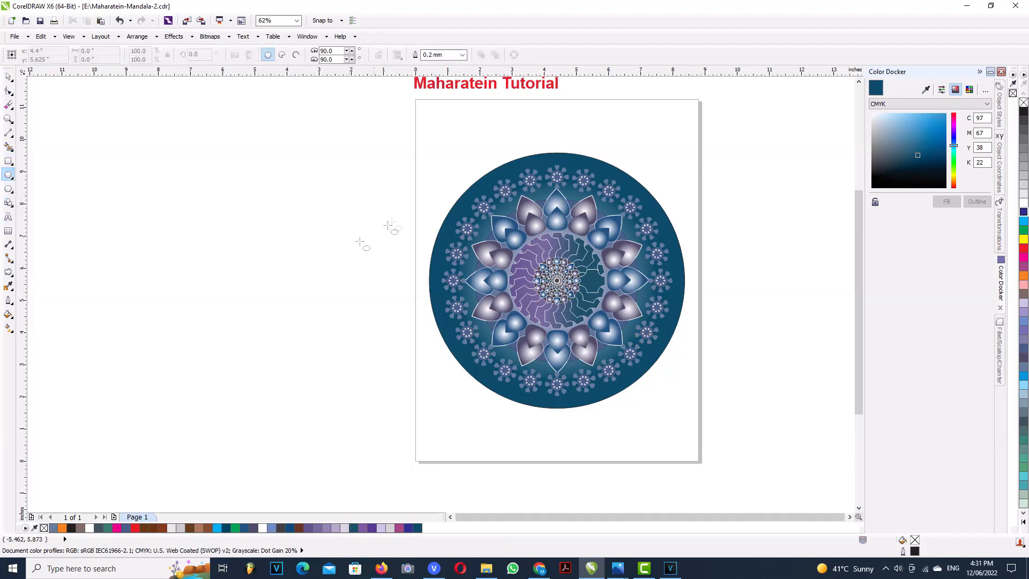
{"action": "left_click_drag", "start_coordinate": [360, 248], "coordinate": [338, 227]}
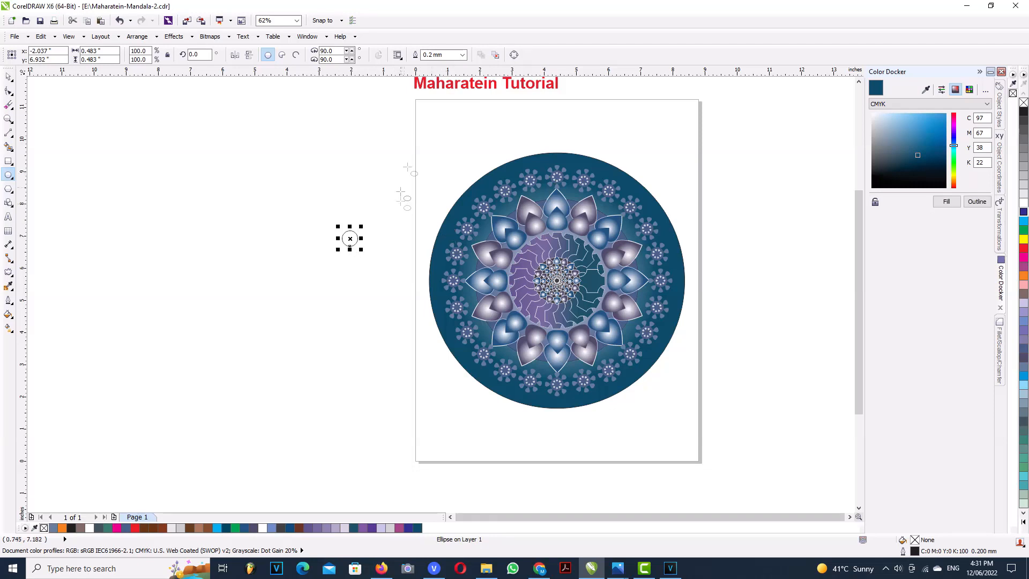
{"action": "left_click", "coordinate": [946, 202]}
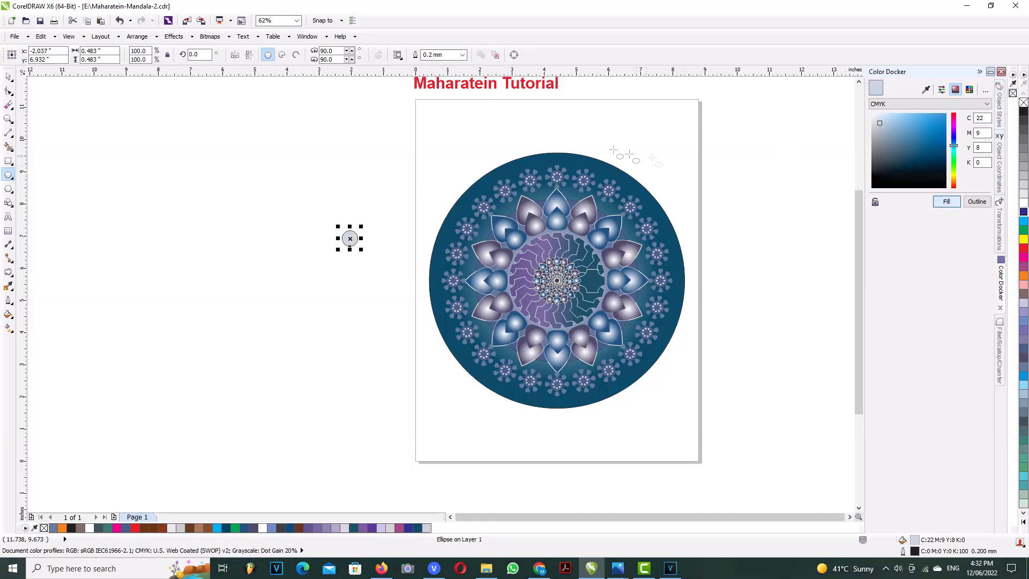
{"action": "left_click", "coordinate": [462, 54]}
{"action": "left_click", "coordinate": [434, 63]}
{"action": "left_click", "coordinate": [9, 77]}
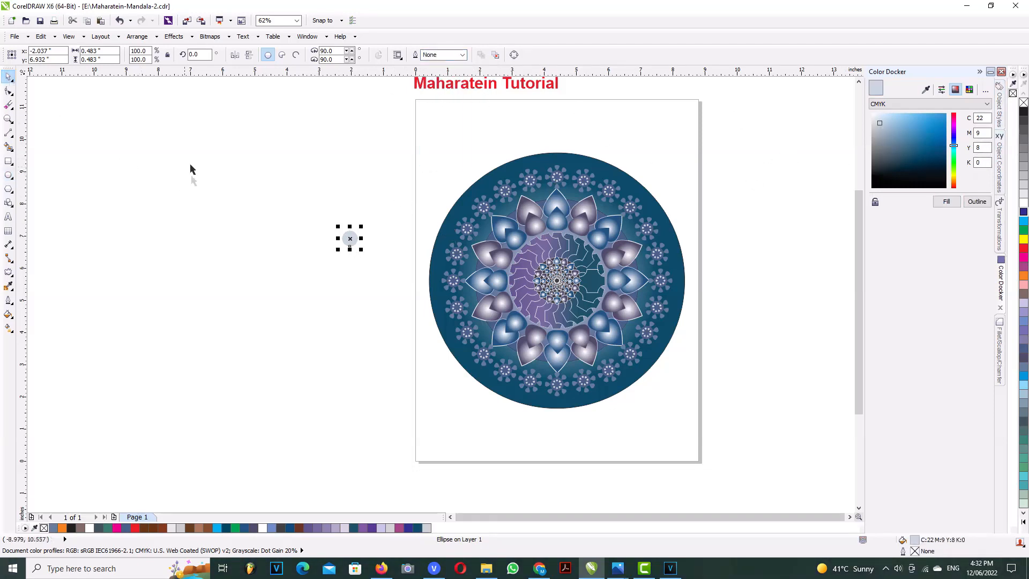
- Place the small light circle at the top centre of the background circle's edge
{"action": "left_click_drag", "start_coordinate": [349, 239], "coordinate": [560, 156]}
{"action": "scroll", "coordinate": [563, 156], "scroll_direction": "up", "scroll_amount": 2}
{"action": "left_click", "coordinate": [554, 148]}
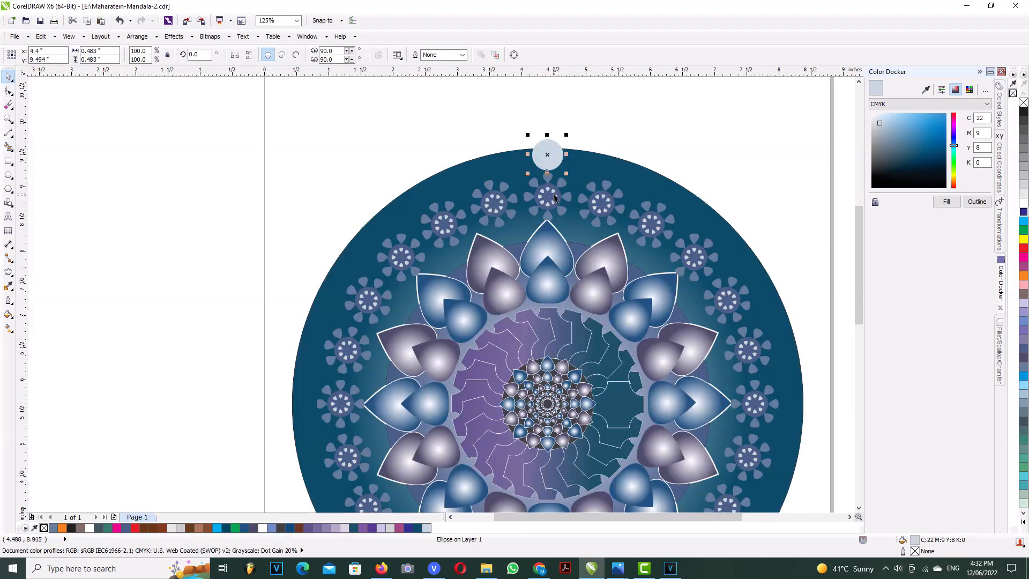
- Move the small circle's rotation centre to the mandala's centre and bring up the rotation transformation settings
{"action": "scroll", "coordinate": [552, 153], "scroll_direction": "down", "scroll_amount": 2}
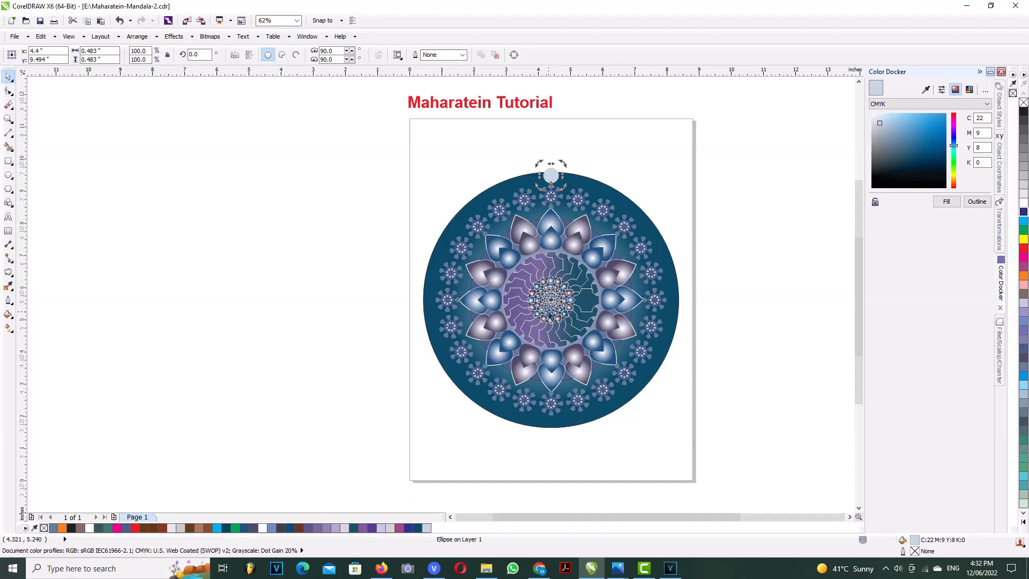
{"action": "scroll", "coordinate": [550, 300], "scroll_direction": "up", "scroll_amount": 5}
{"action": "scroll", "coordinate": [550, 308], "scroll_direction": "down", "scroll_amount": 5}
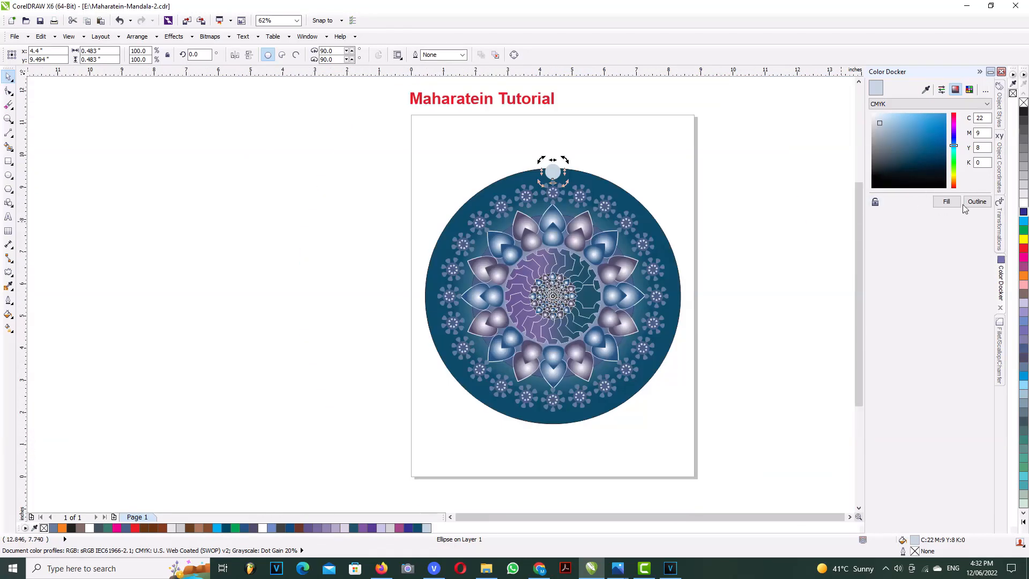
{"action": "left_click", "coordinate": [1000, 349]}
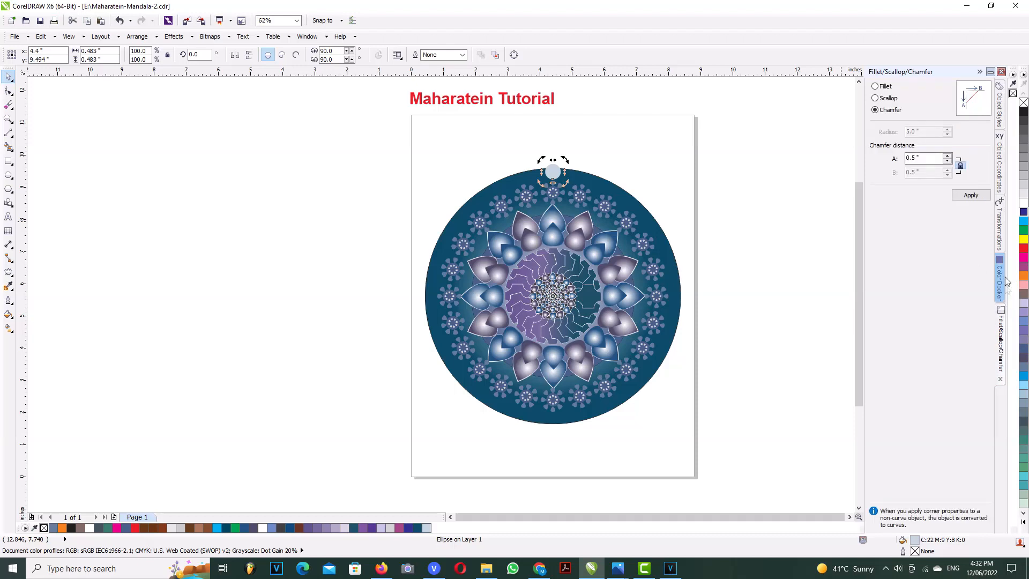
{"action": "left_click", "coordinate": [1000, 176]}
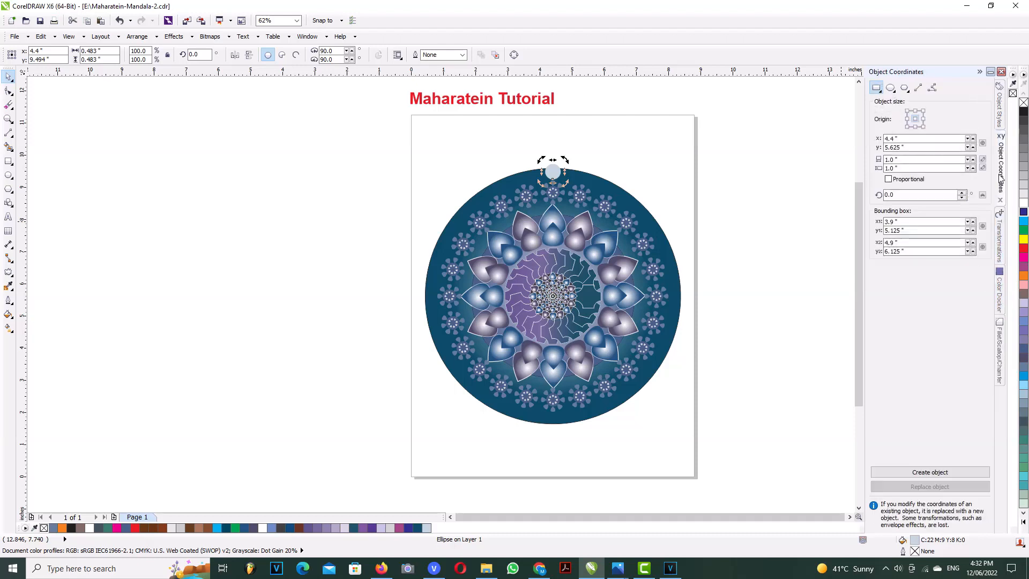
{"action": "left_click", "coordinate": [1001, 133]}
{"action": "left_click", "coordinate": [1000, 160]}
{"action": "left_click", "coordinate": [1000, 230]}
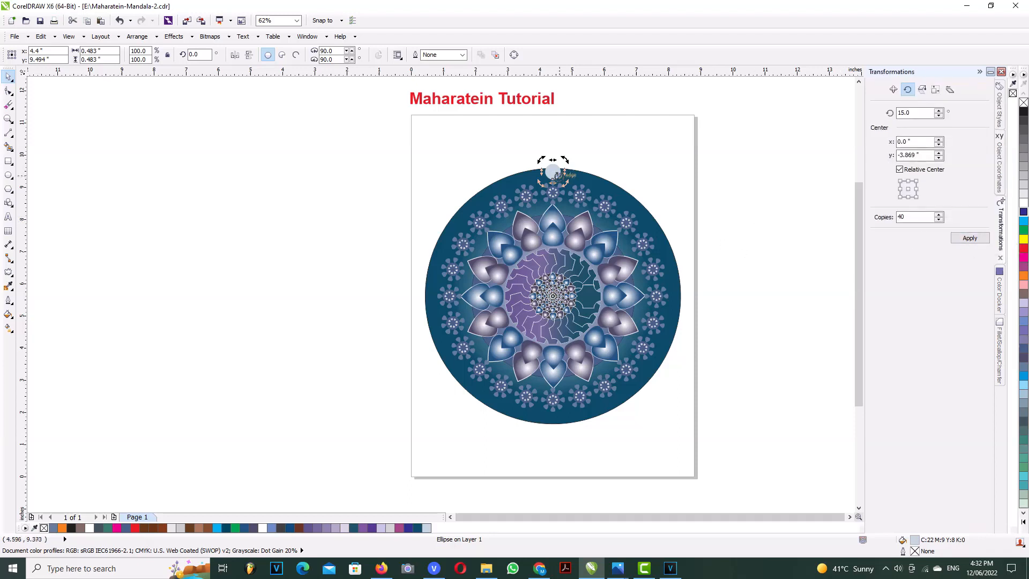
- Set the small circle's outline width to Hairline
{"action": "left_click", "coordinate": [461, 55]}
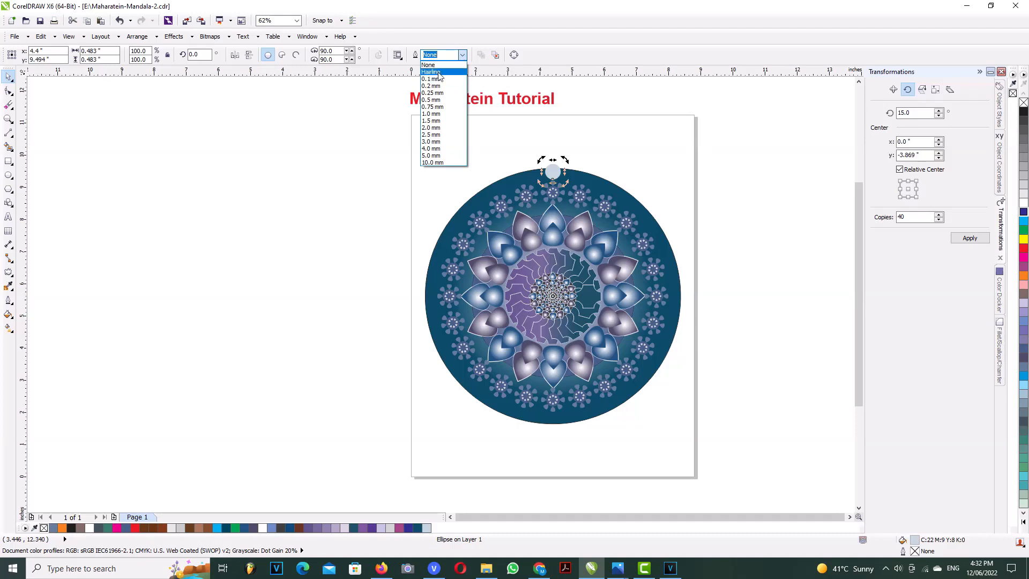
{"action": "left_click", "coordinate": [461, 72]}
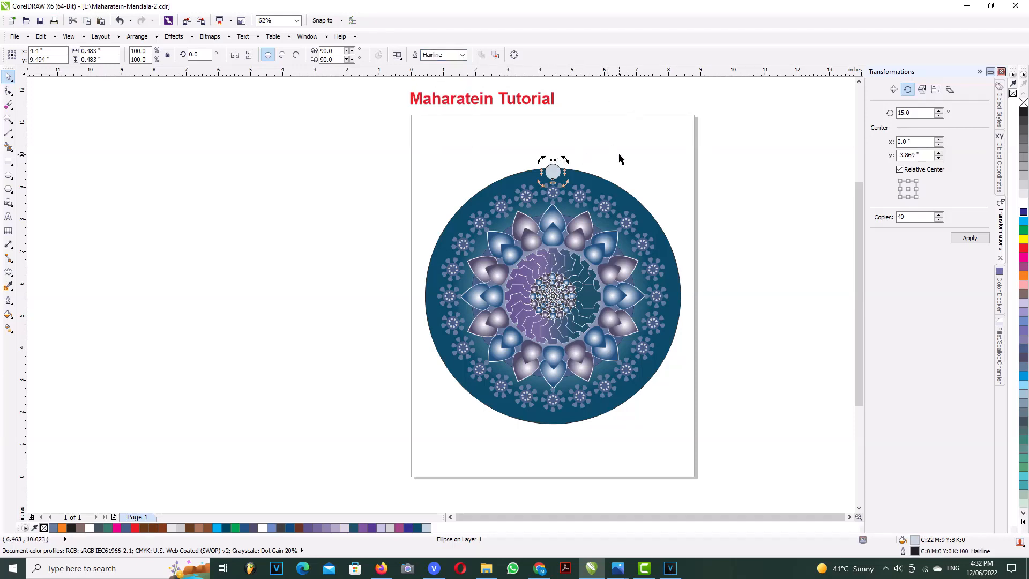